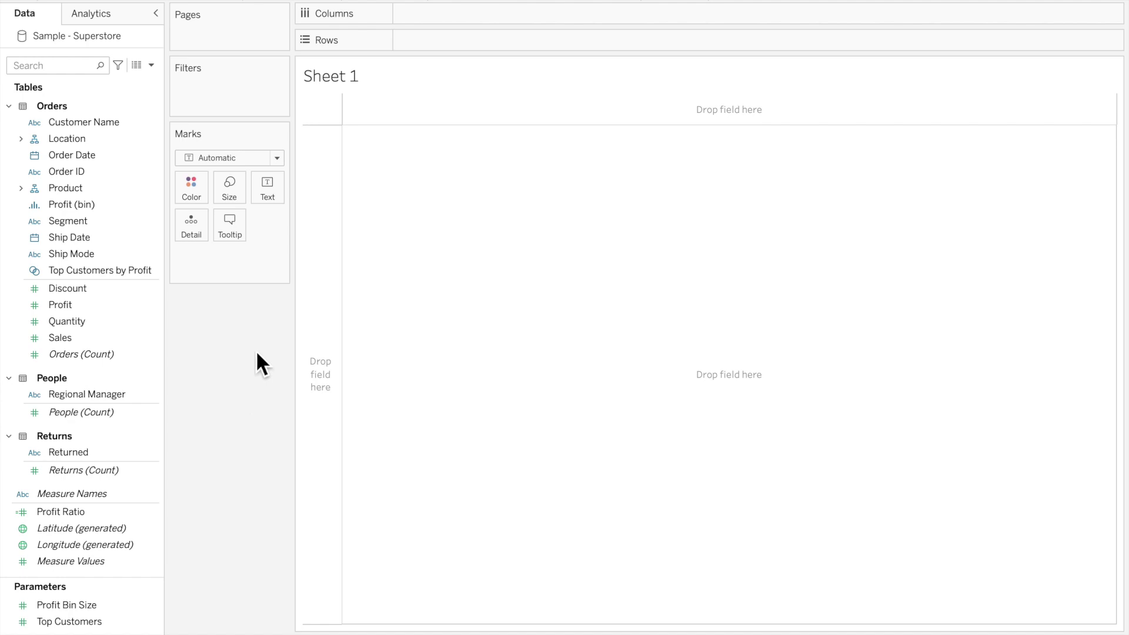
Step: Create a new parameter named Top N with the Integer data type
left_click(152, 65)
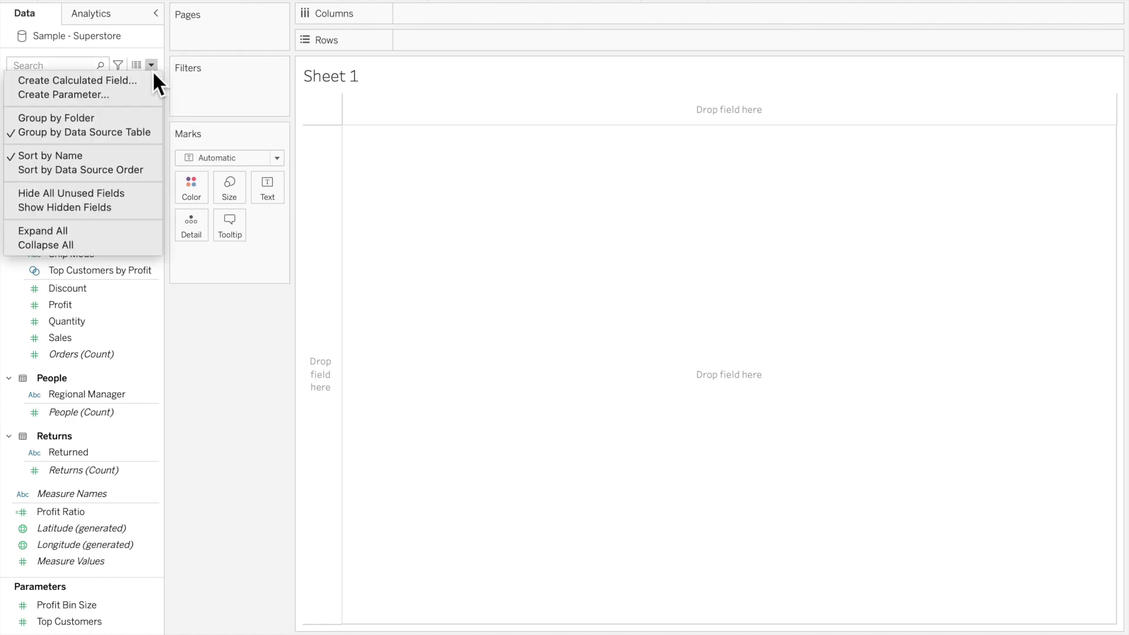
left_click(123, 95)
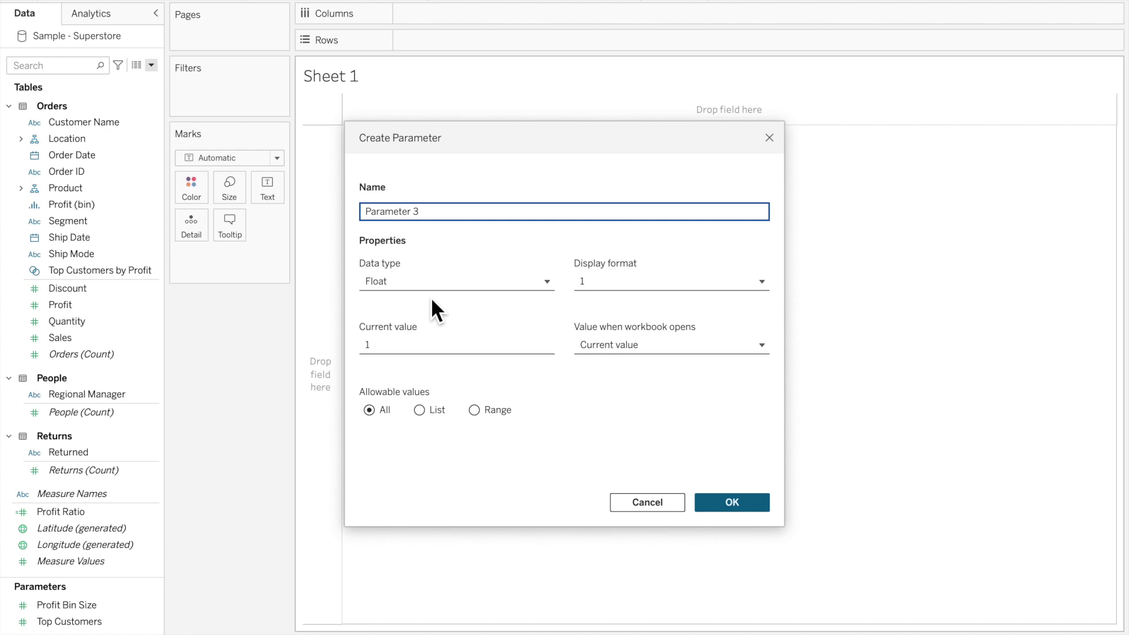
key("ctrl+a")
type("Top N")
left_click(478, 284)
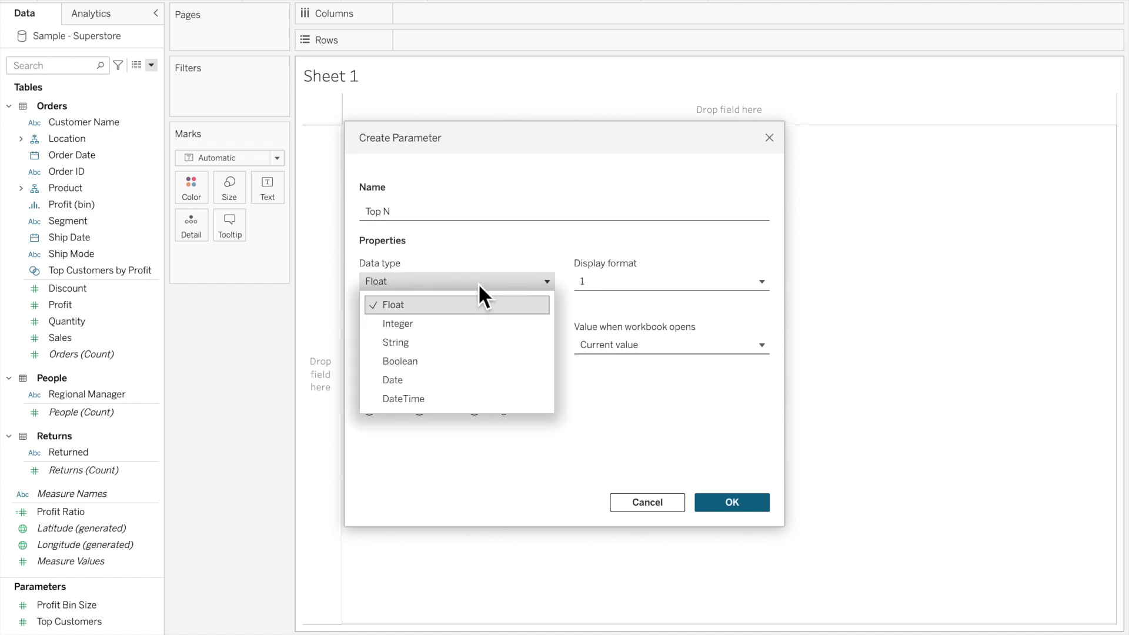
left_click(439, 320)
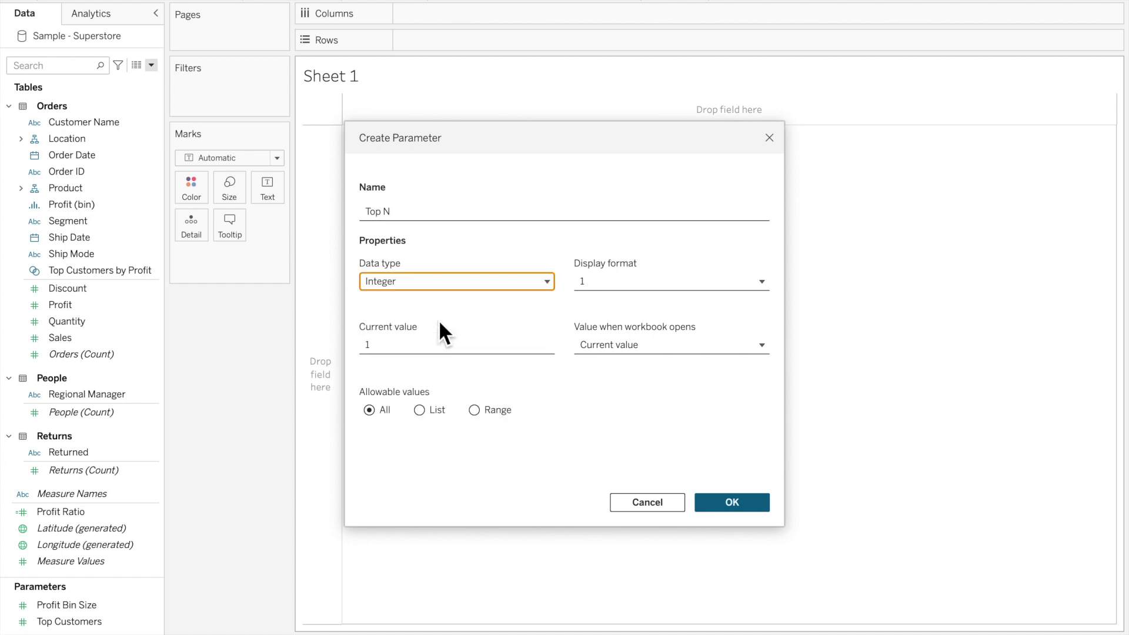
Step: Limit Top N to a range with minimum 1 and maximum 5, and save it
left_click(475, 410)
left_click(371, 455)
left_click(371, 492)
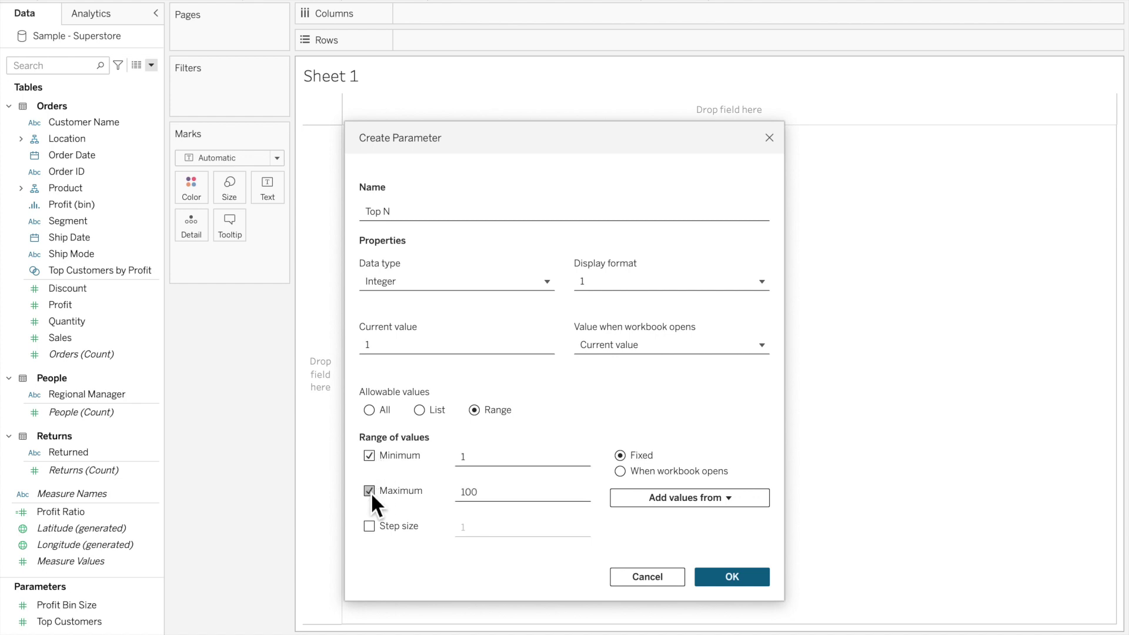
left_click(502, 495)
type("10050")
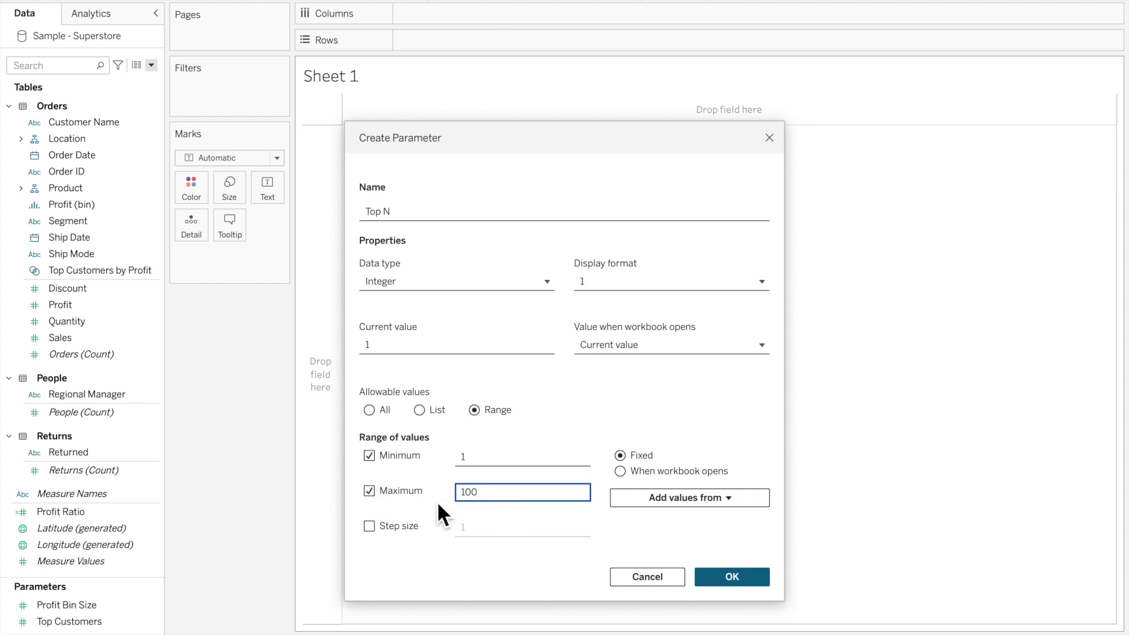
key("ctrl+a")
type("5")
left_click(742, 577)
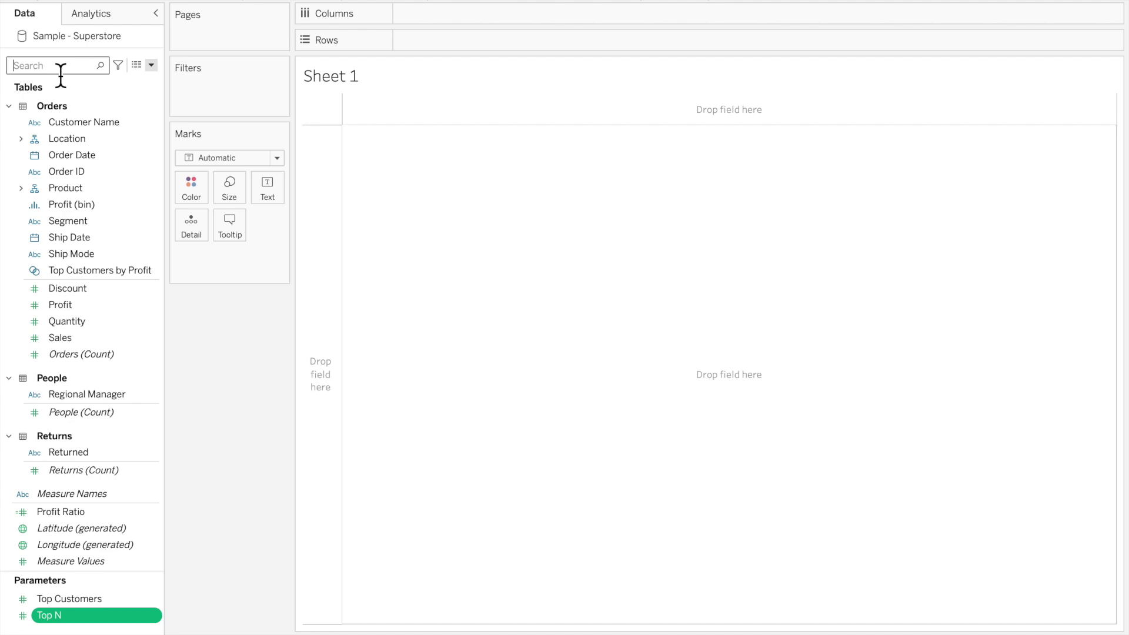
Step: Create a set from State/Province named Top N State/Province Set
type("Sta")
left_click(120, 141)
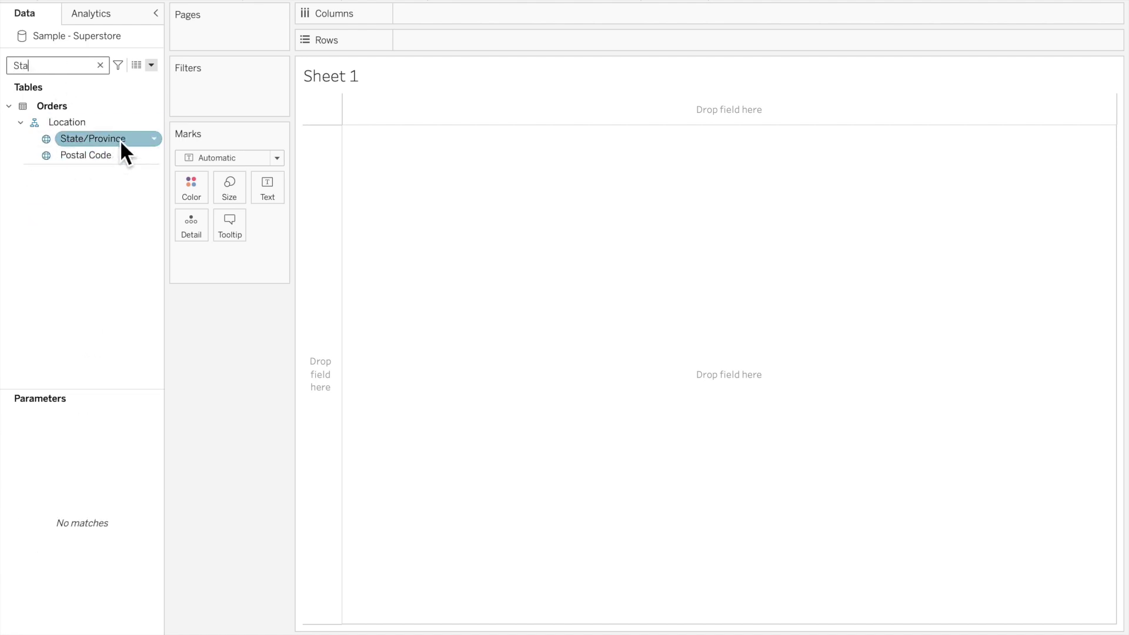
right_click(121, 143)
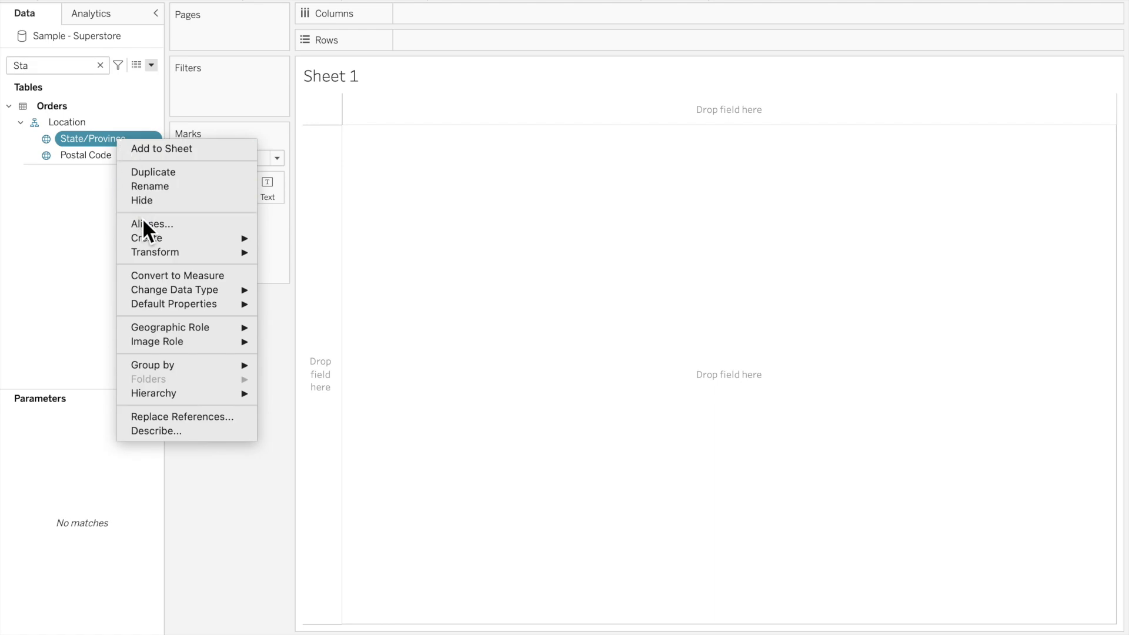
mouse_move(148, 241)
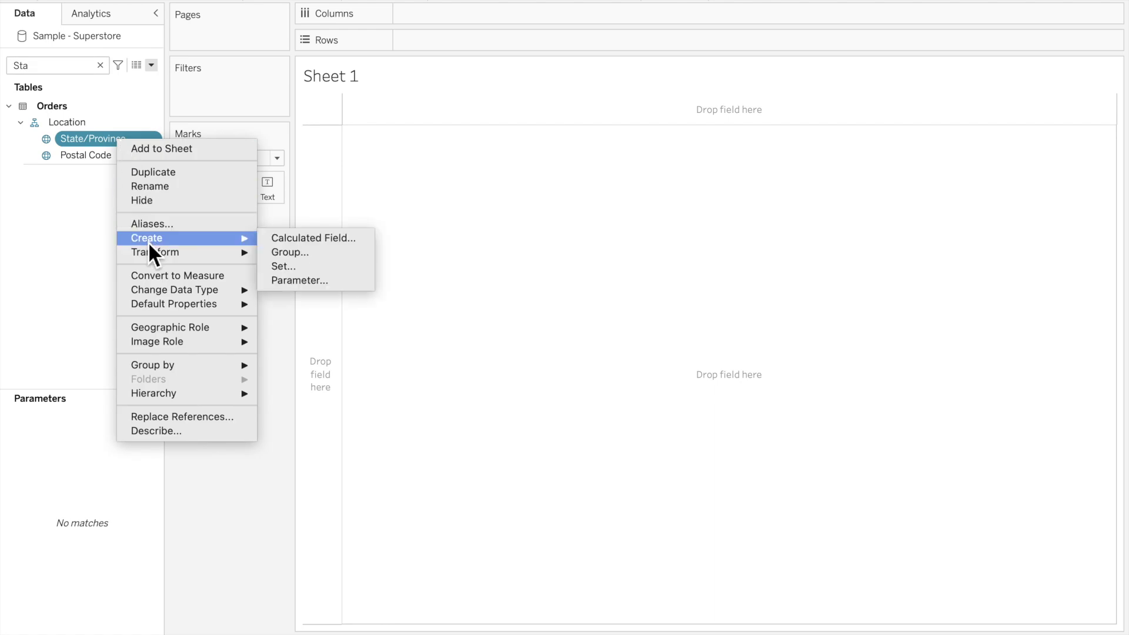
left_click(299, 266)
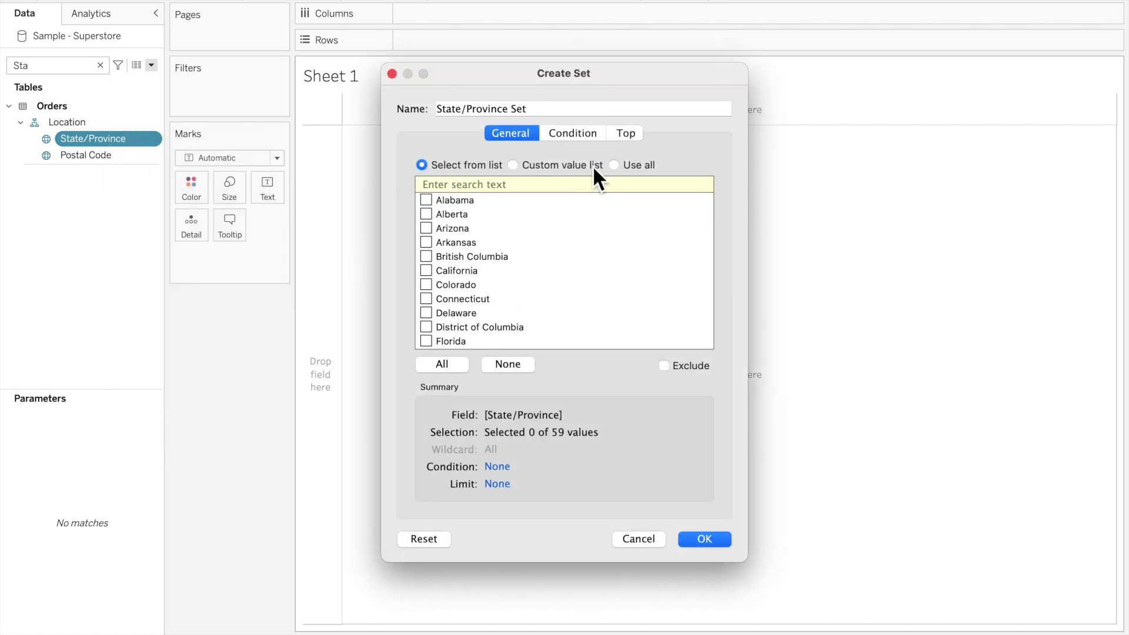
left_click(538, 111)
left_click(443, 112)
type("Top N")
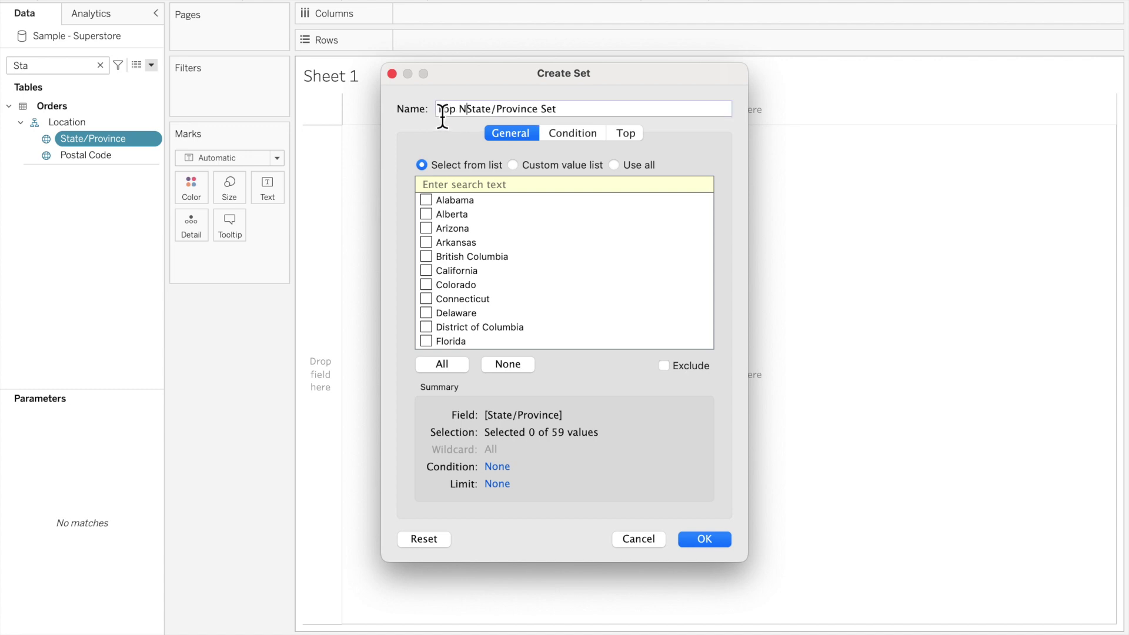
Step: Define the set as the top Top N states by Sum of Sales
left_click(627, 136)
left_click(423, 177)
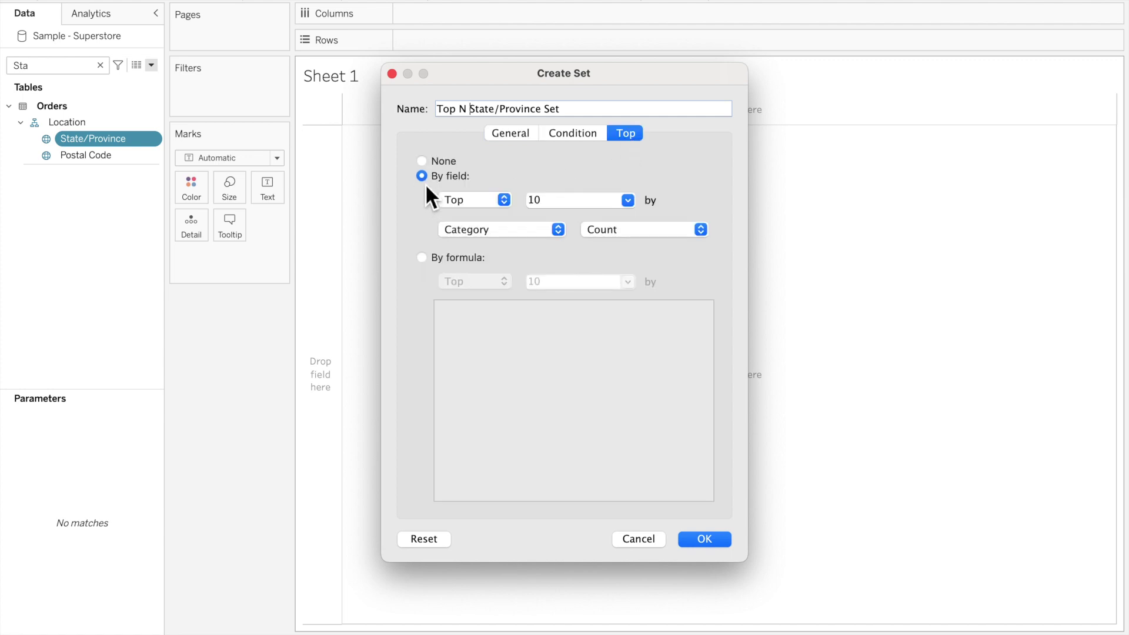
left_click(560, 205)
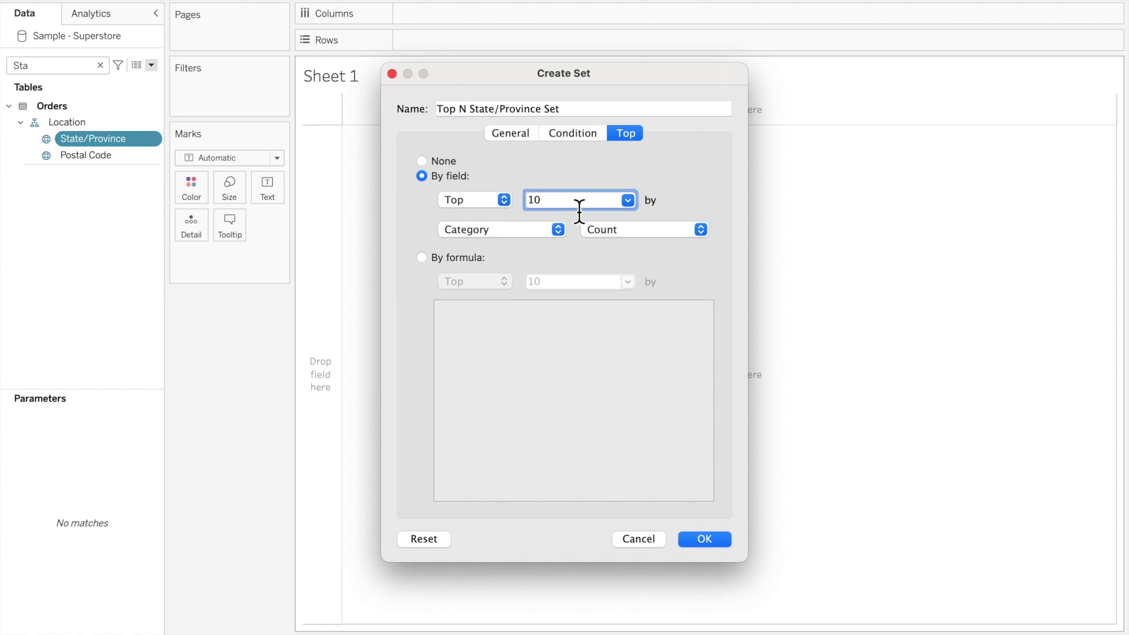
left_click(637, 200)
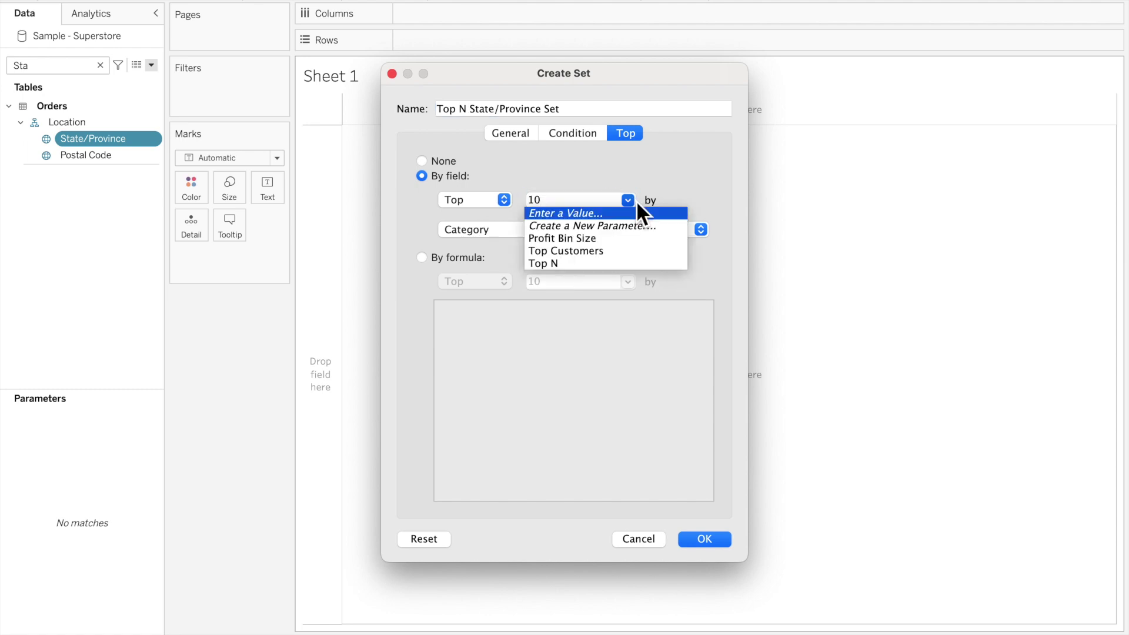
left_click(573, 264)
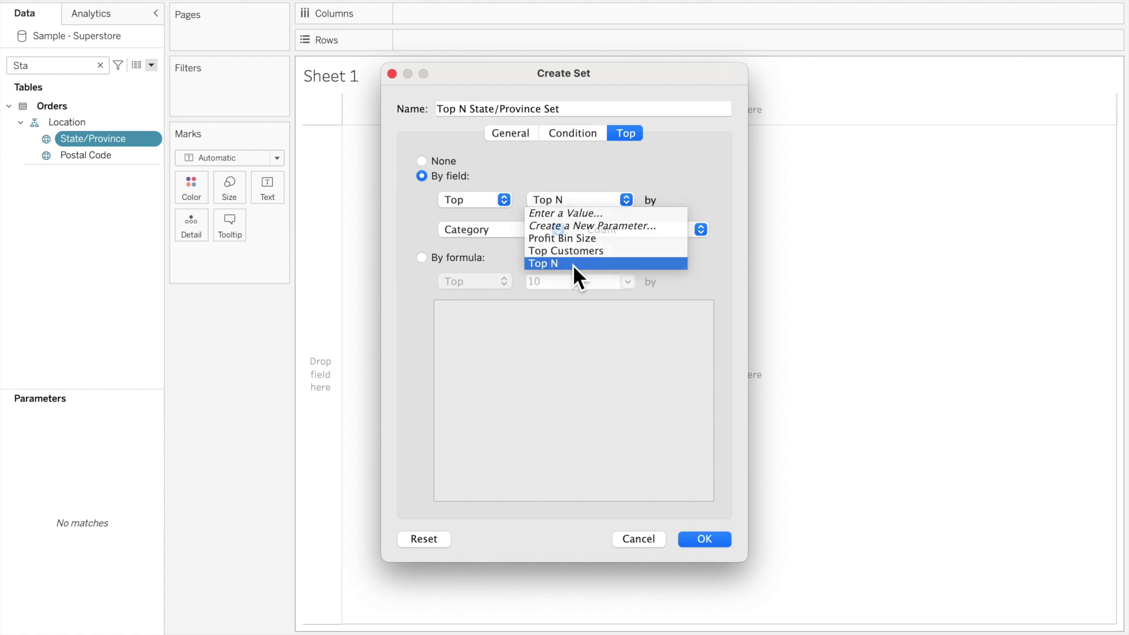
left_click(509, 232)
type("Sal")
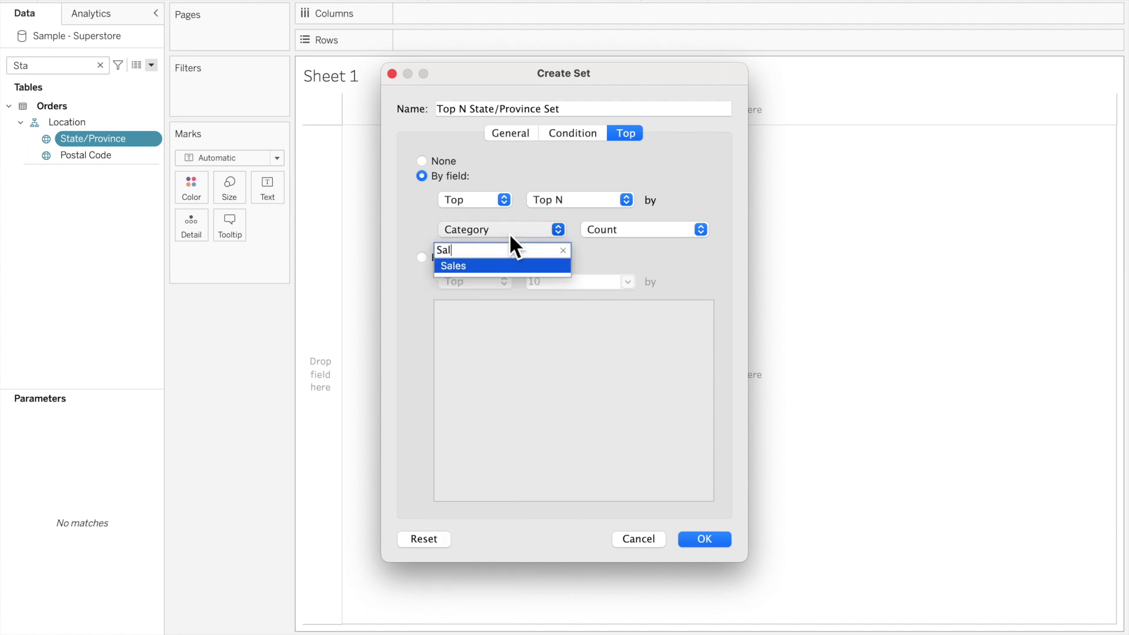
left_click(497, 271)
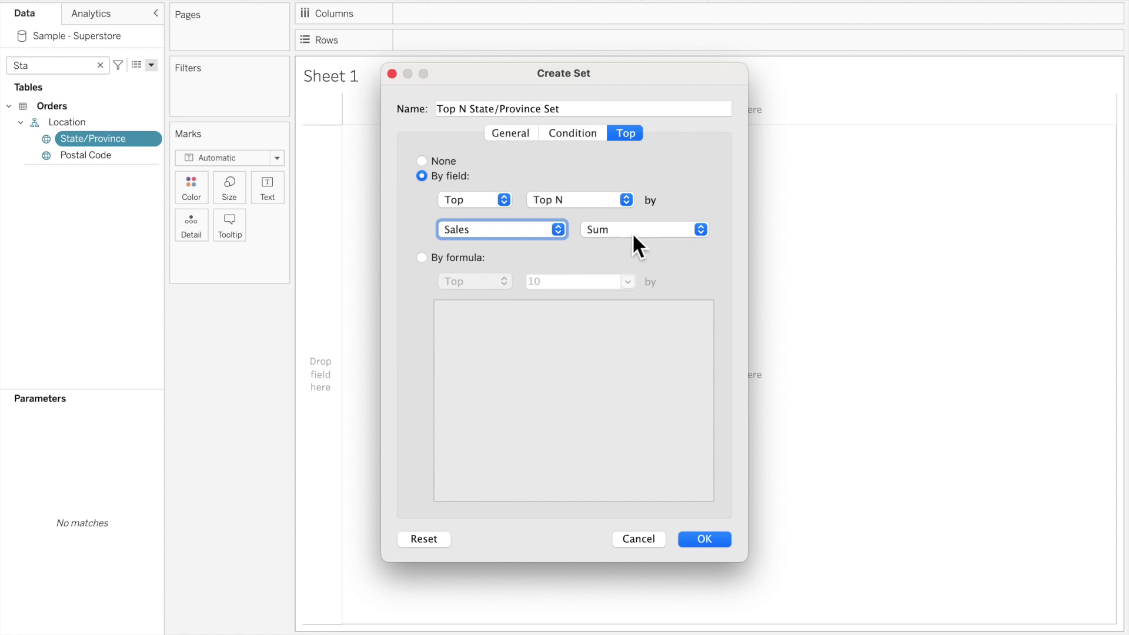
left_click(718, 545)
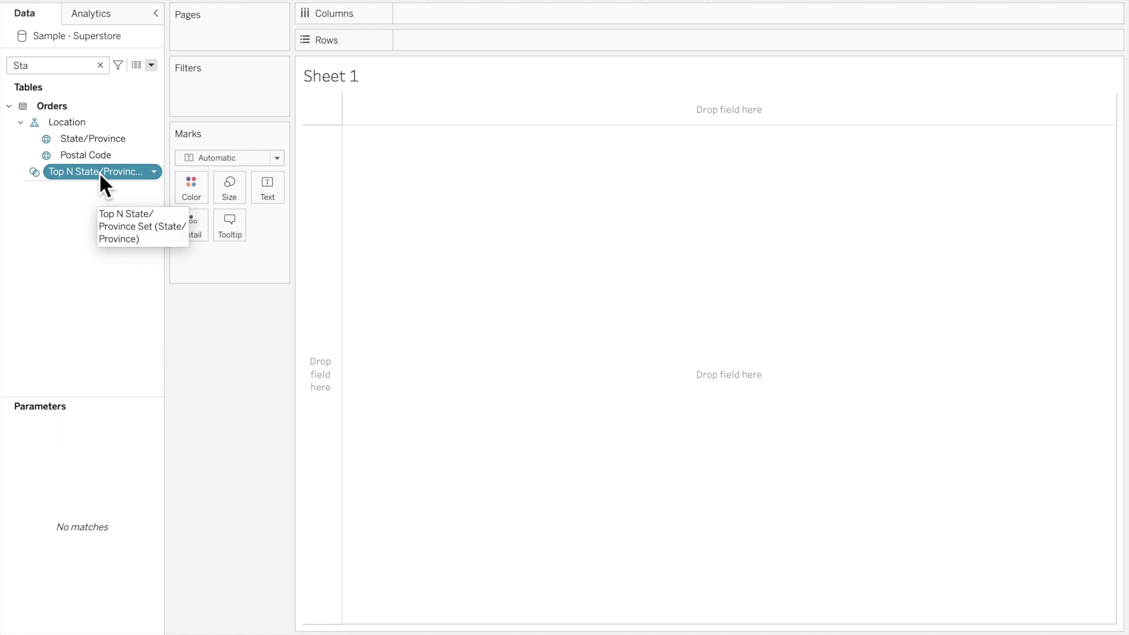
Step: Start a calculated field State + Other with formula IF [Top N State/Province Set]
left_click(152, 65)
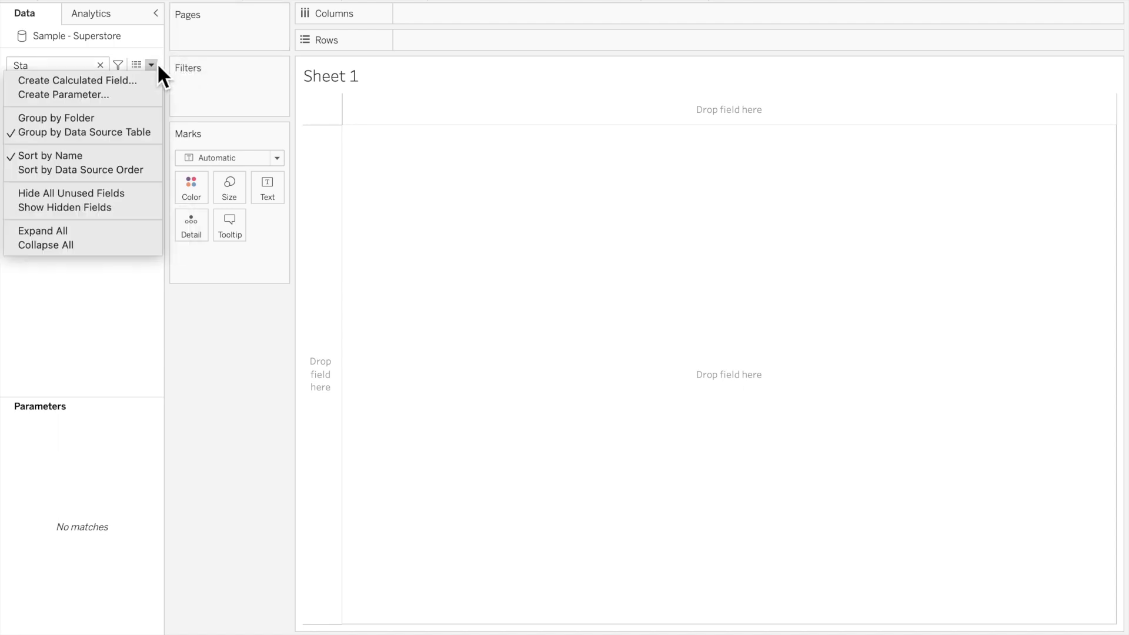
left_click(125, 81)
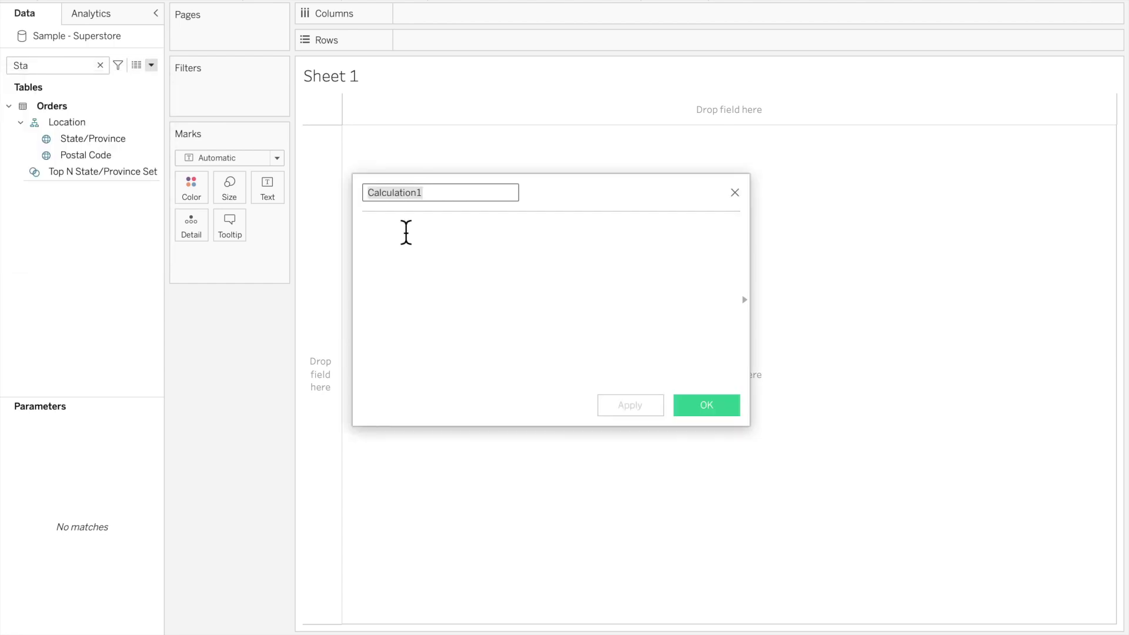
type("State ")
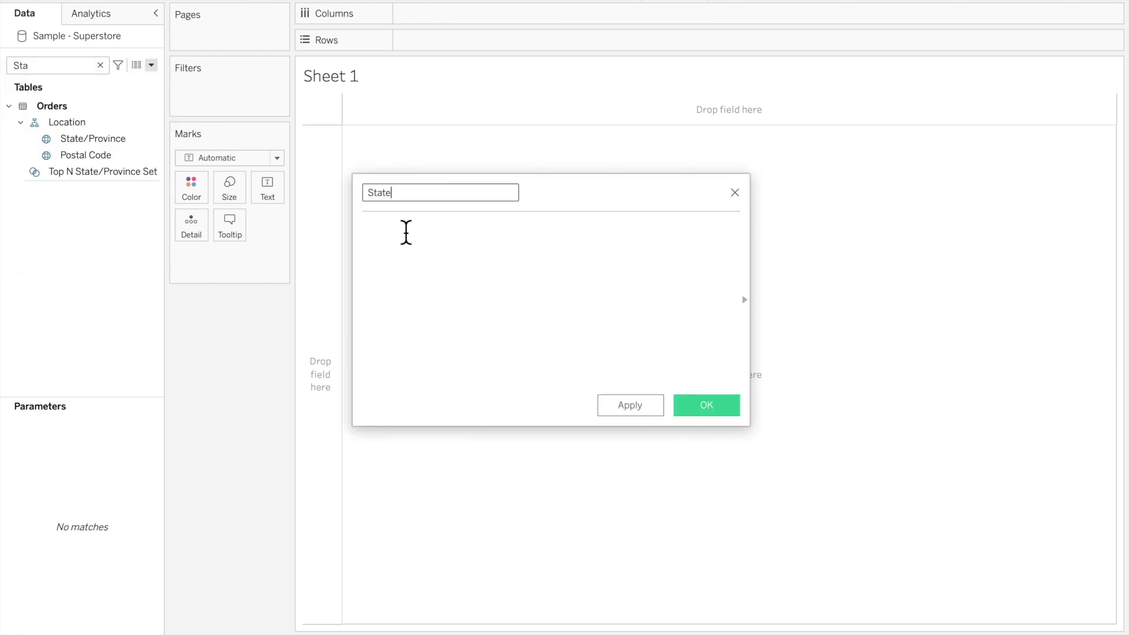
type("+ Other")
left_click(411, 260)
type("In")
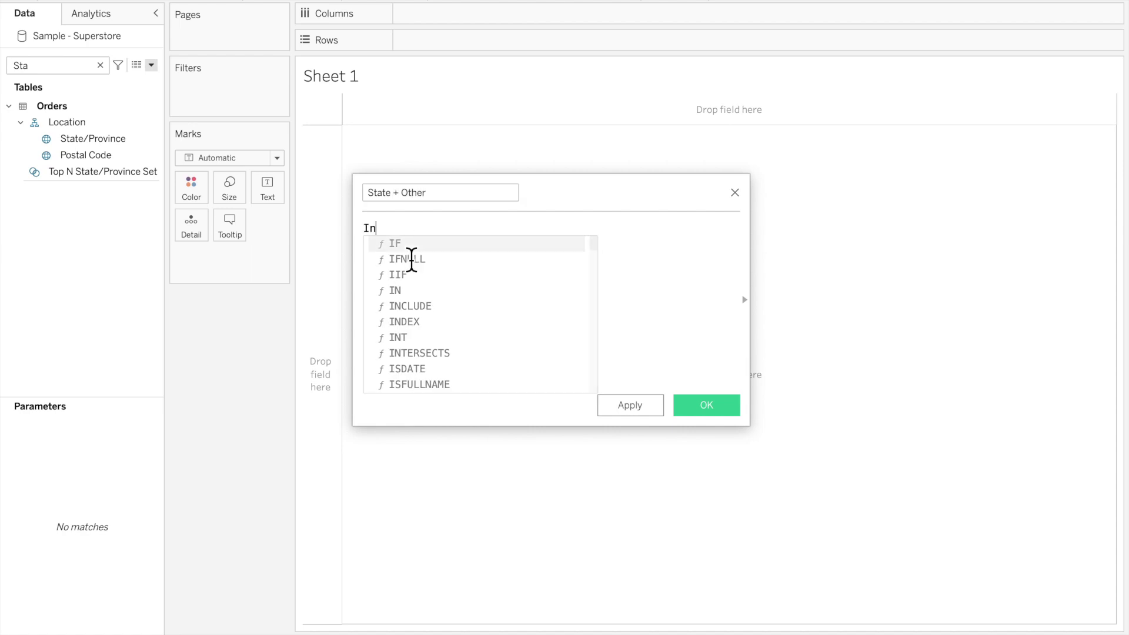
key("BackSpace")
key("BackSpace")
key("BackSpace")
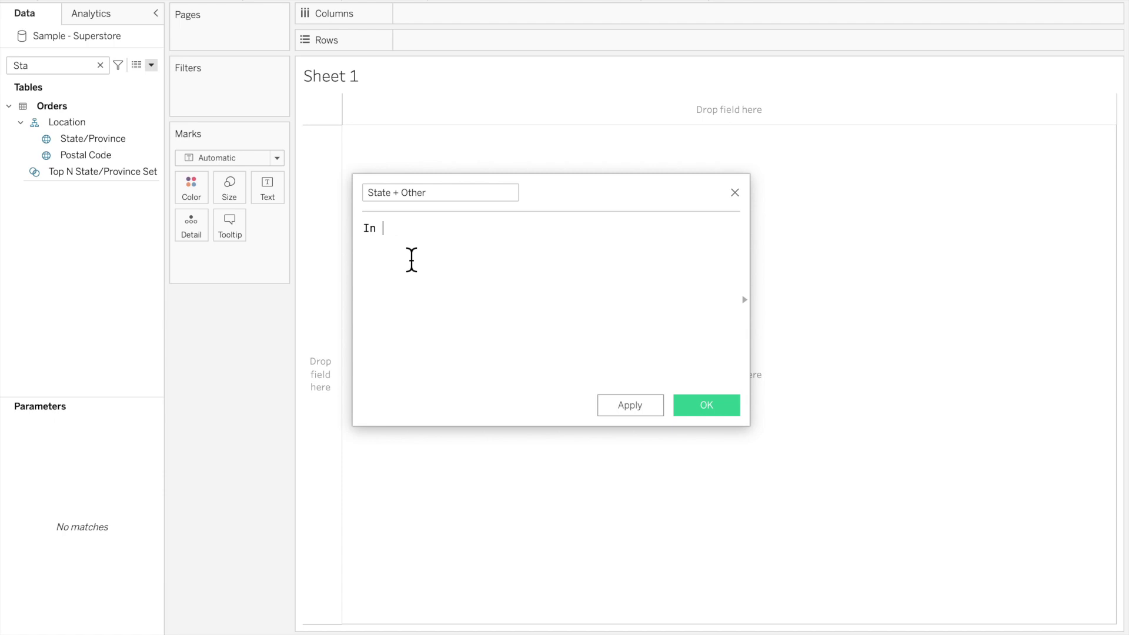
type("f")
key("Return")
type("Top")
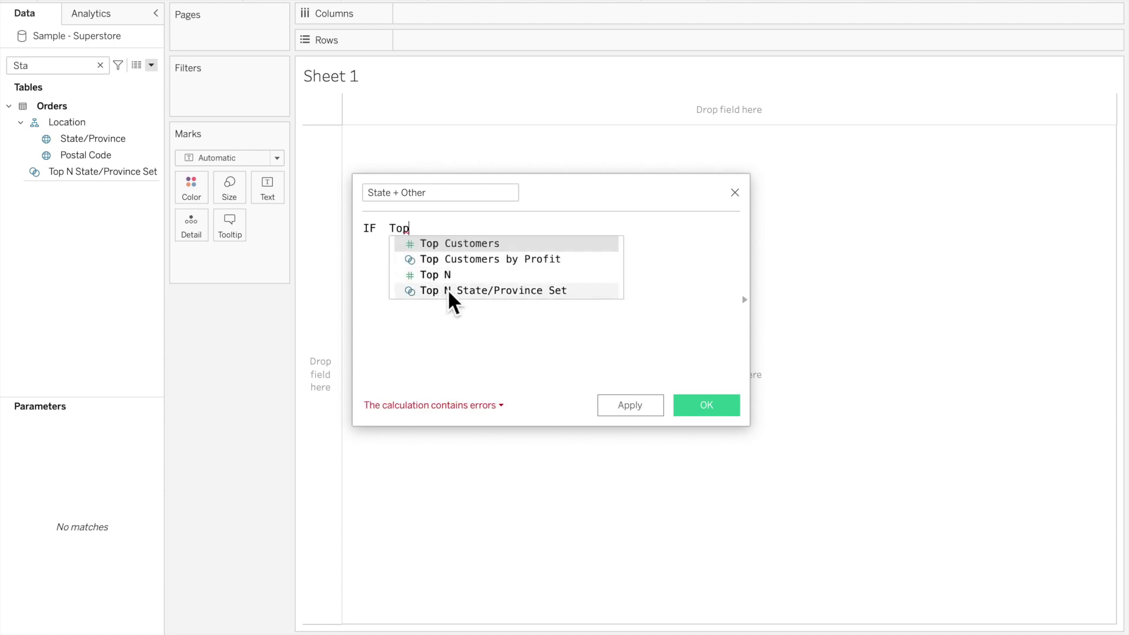
left_click(448, 291)
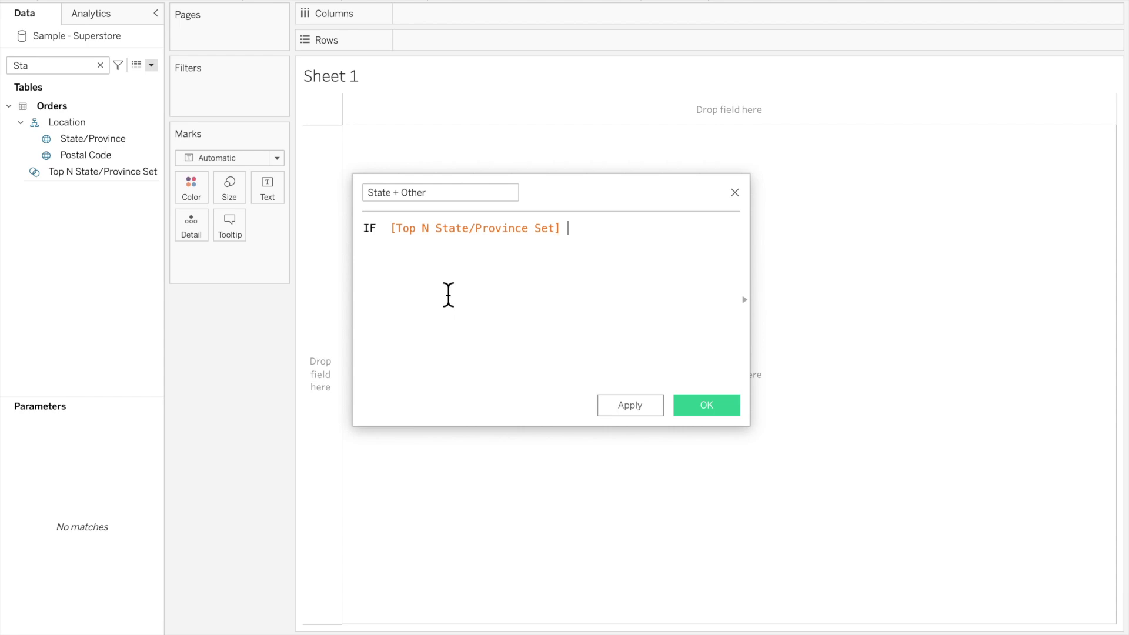
Step: Finish the formula with THEN [State/Province] ELSE 'Other' END and save it
type("THEN ")
type("Sta")
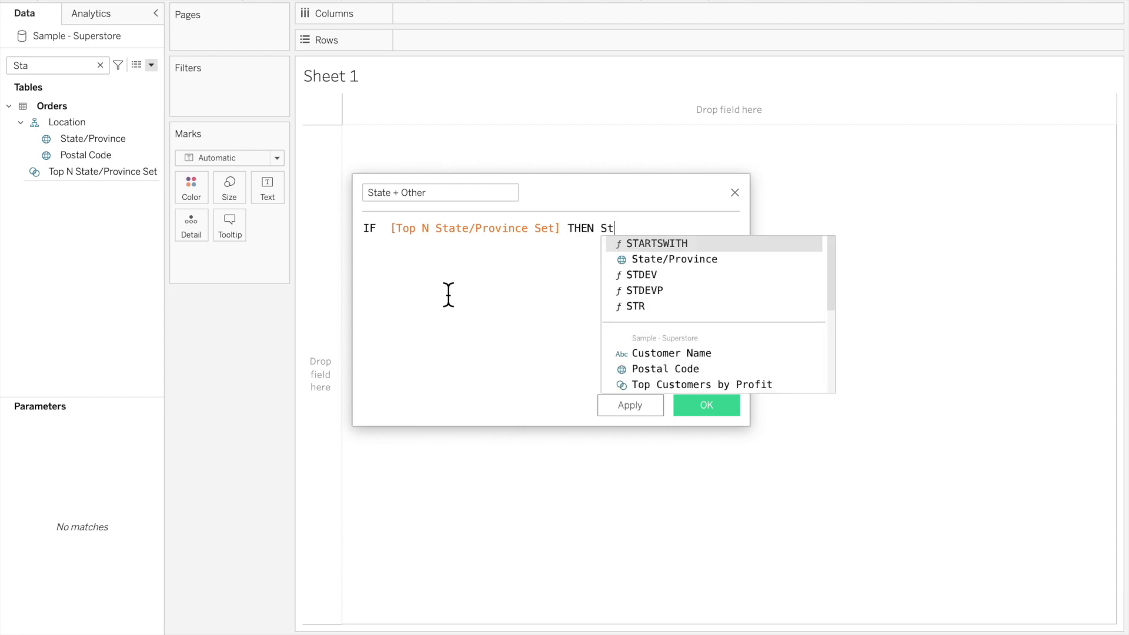
left_click(662, 261)
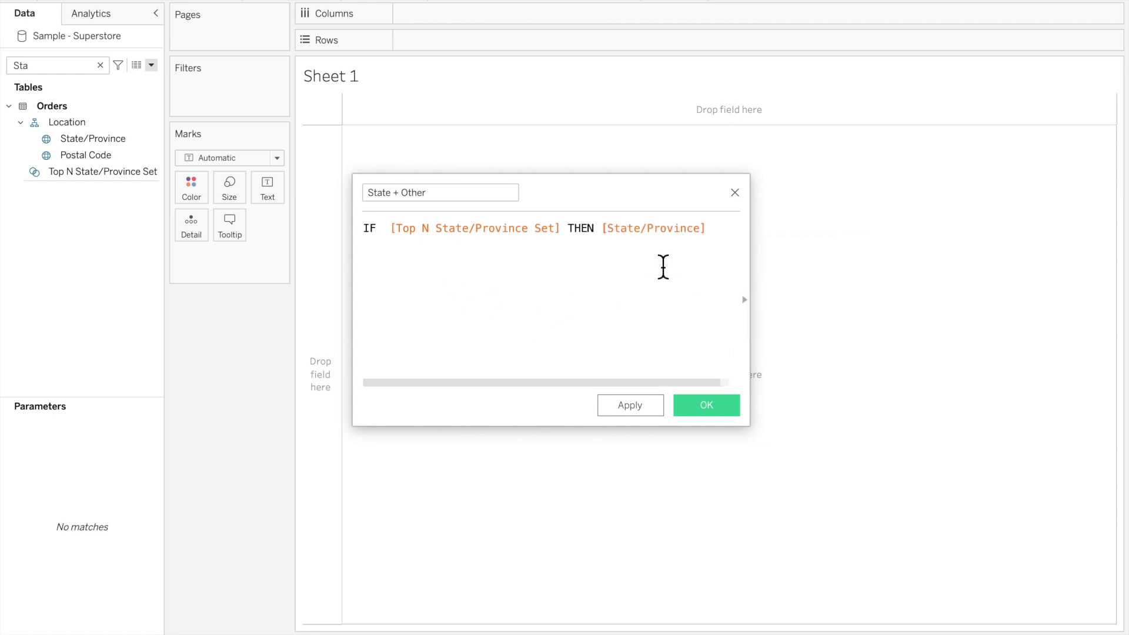
type("el")
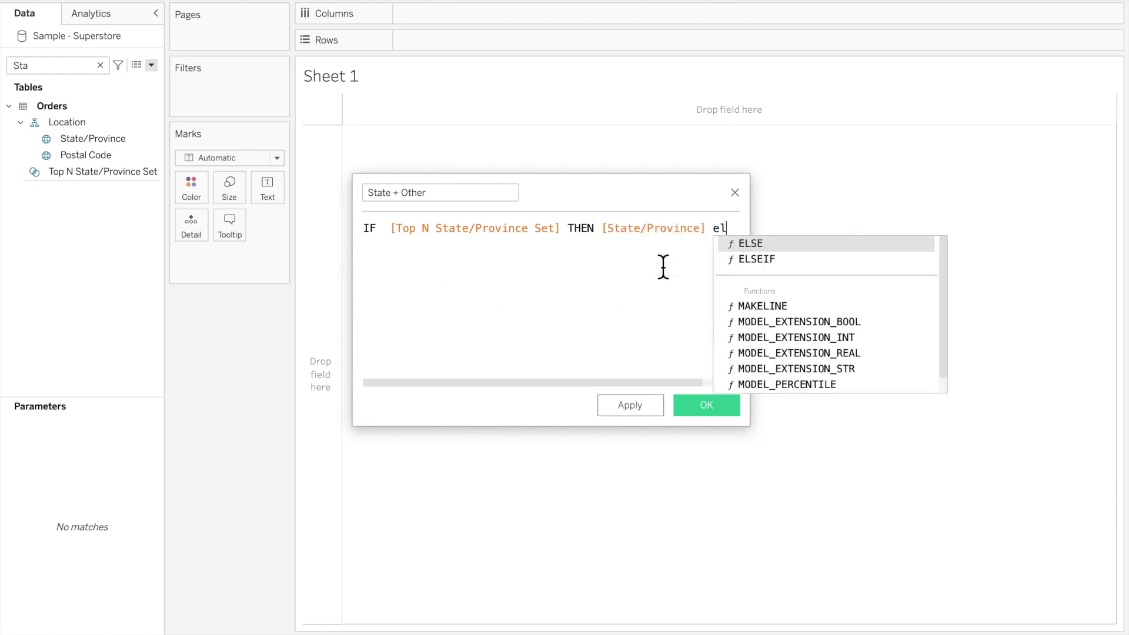
key("Return")
key("Return")
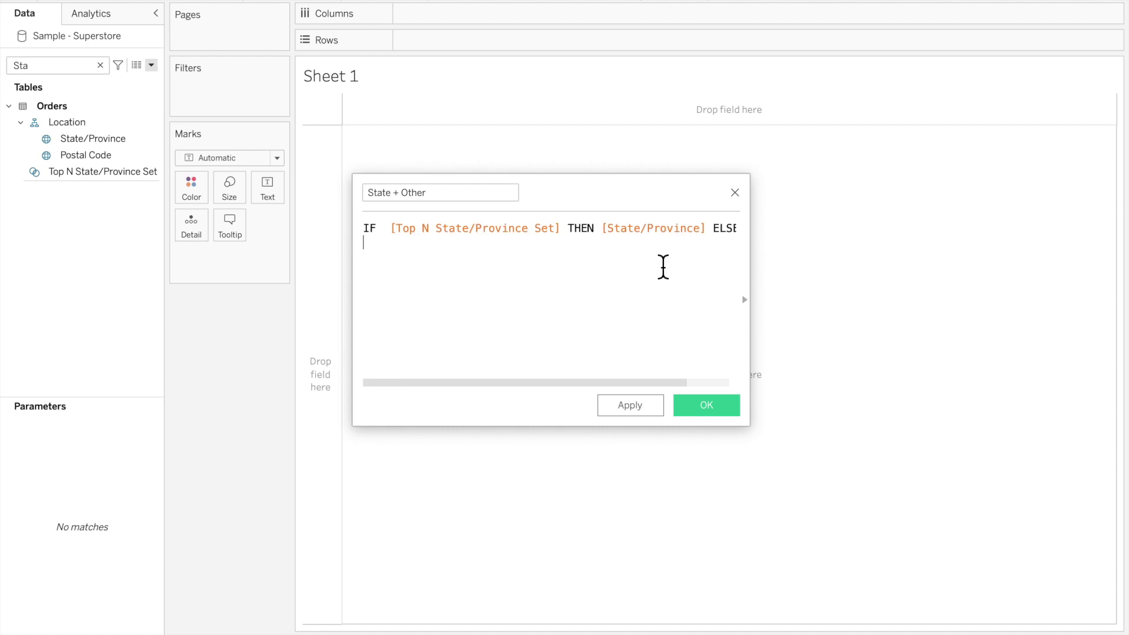
type("'Other' En")
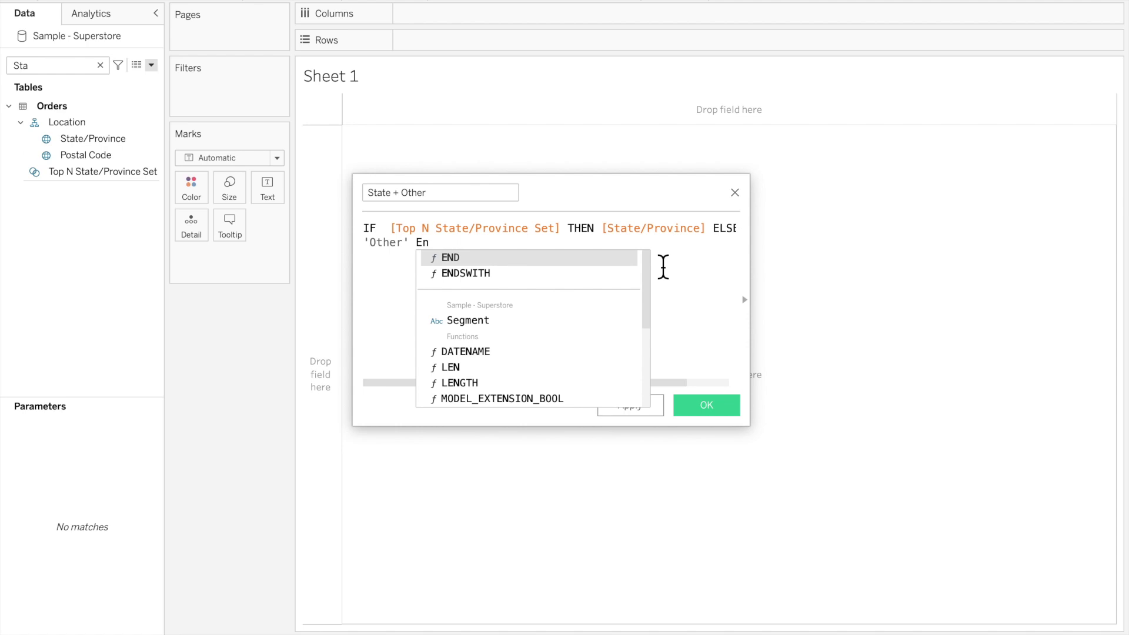
key("Return")
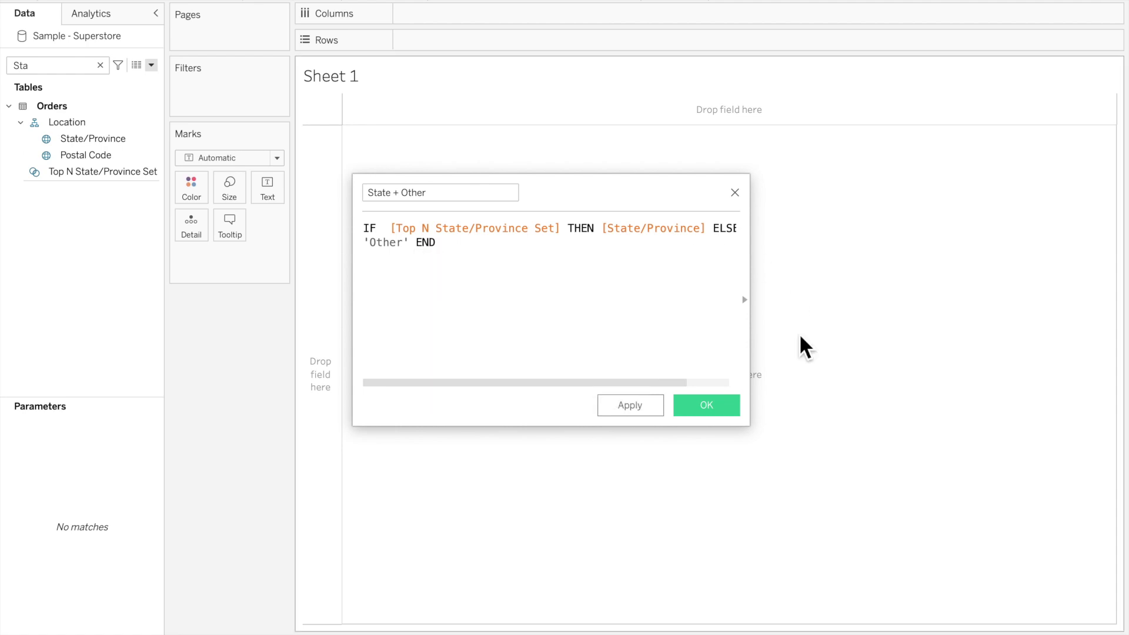
left_click(719, 405)
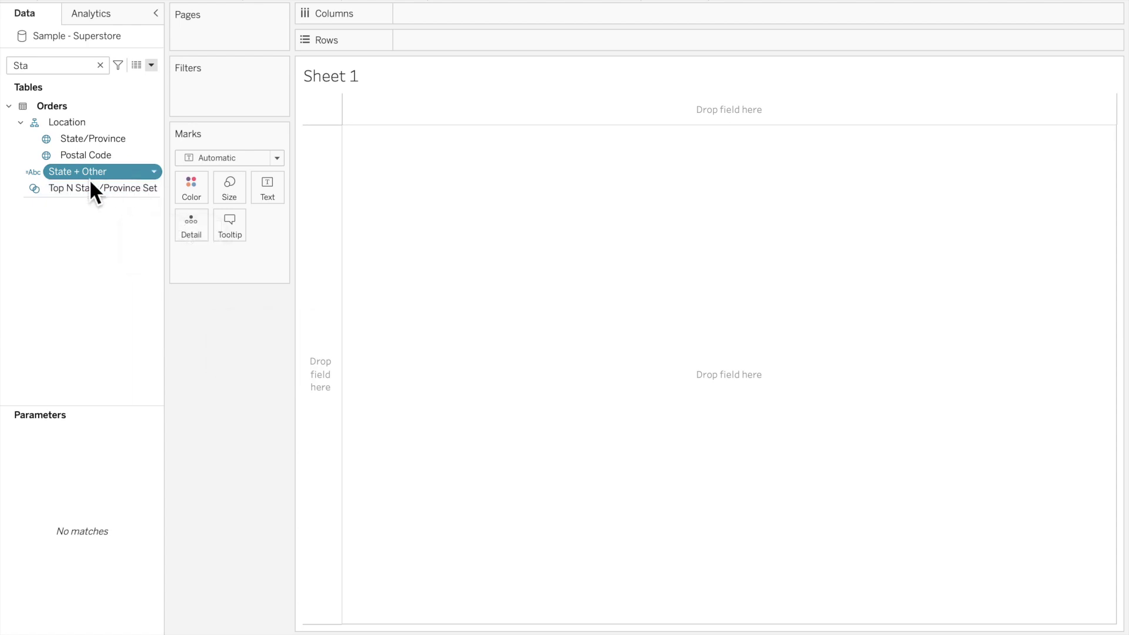
key("F2")
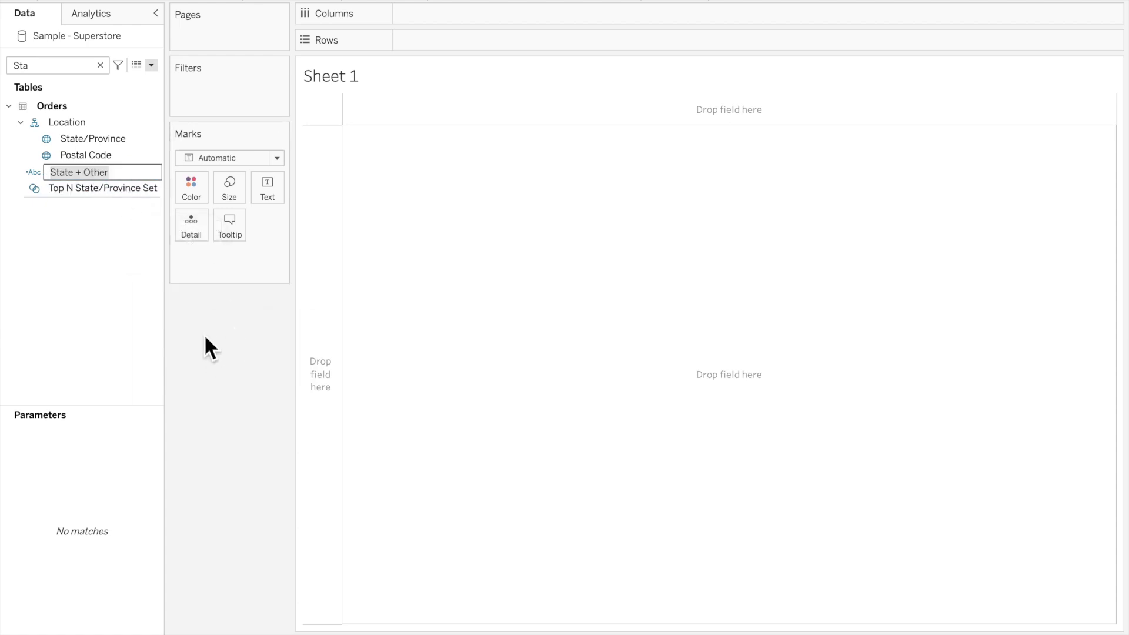
Step: Put State + Other on Rows and Sales as text: California 457,688, Other 1,868,847
key("Return")
left_click_drag(114, 171, 479, 40)
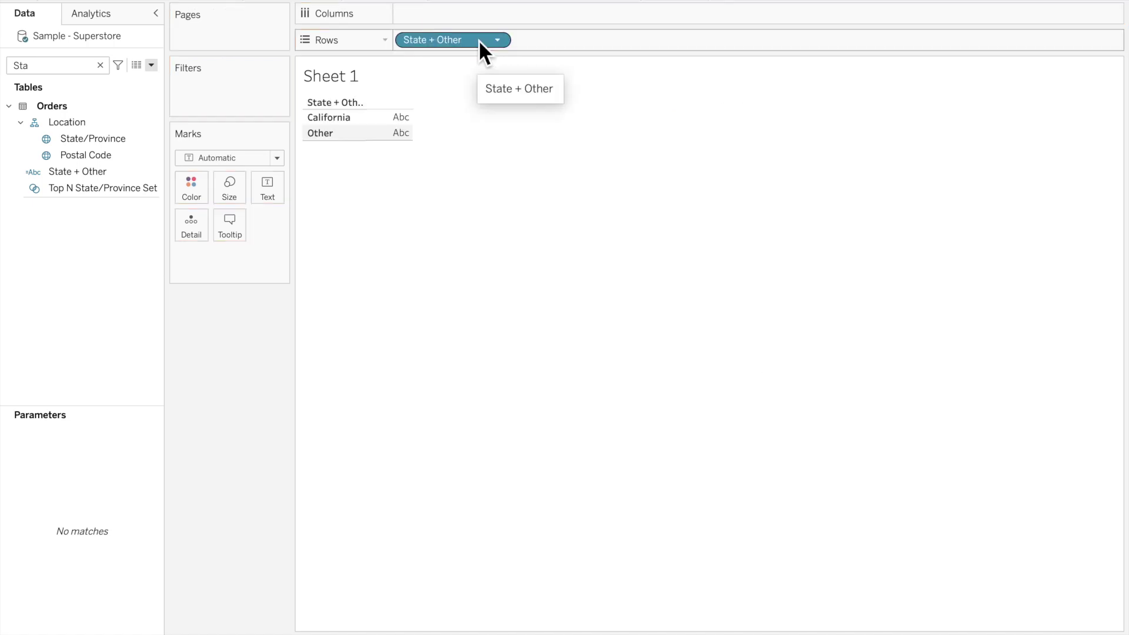
left_click(53, 70)
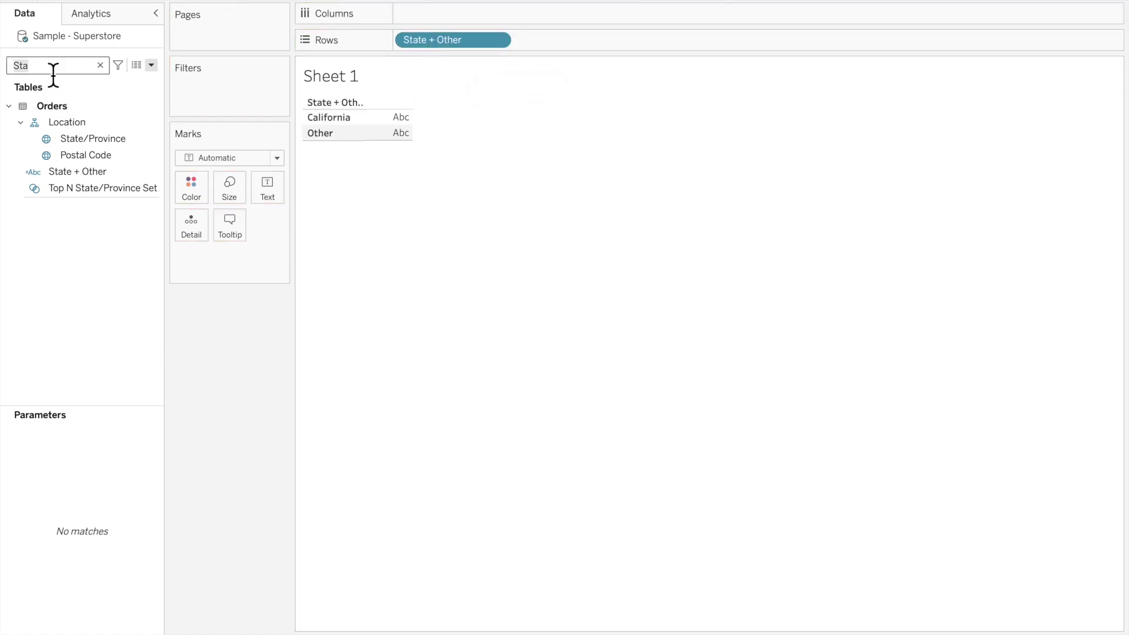
type("Sa")
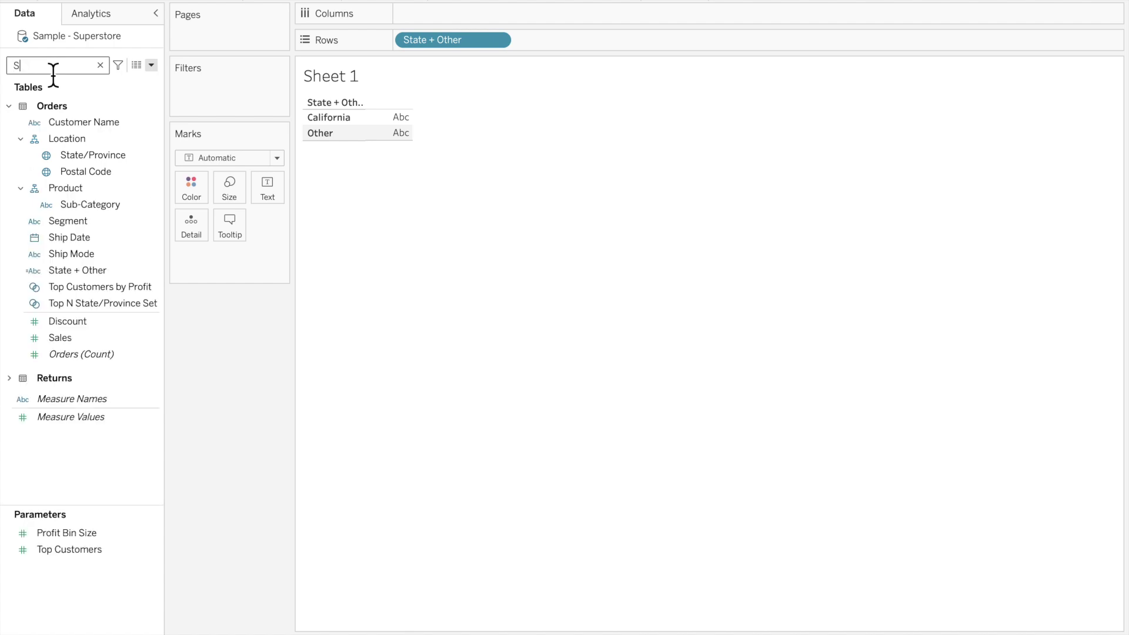
left_click(90, 139)
left_click_drag(90, 138, 404, 132)
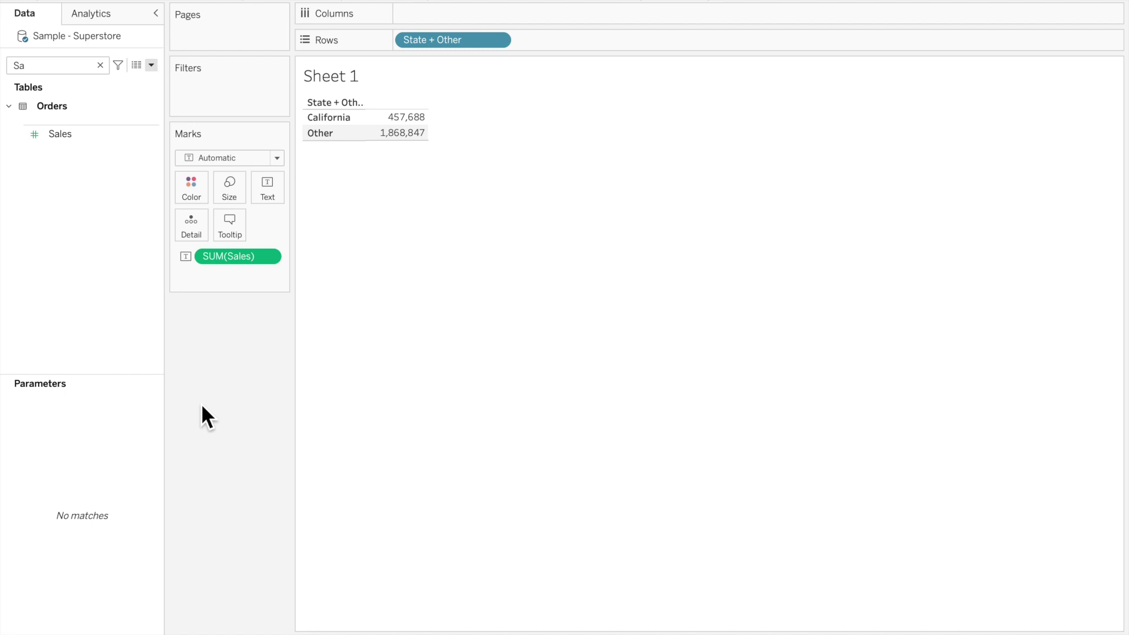
Step: Review the Top N State/Province Set definition and confirm it unchanged
type("Top")
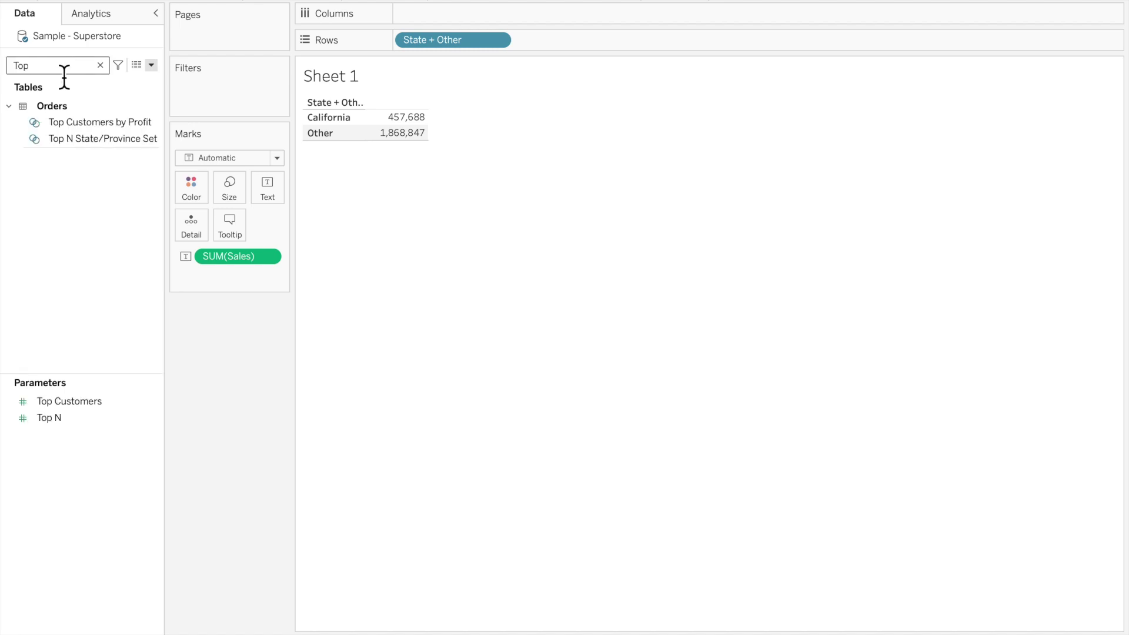
right_click(112, 148)
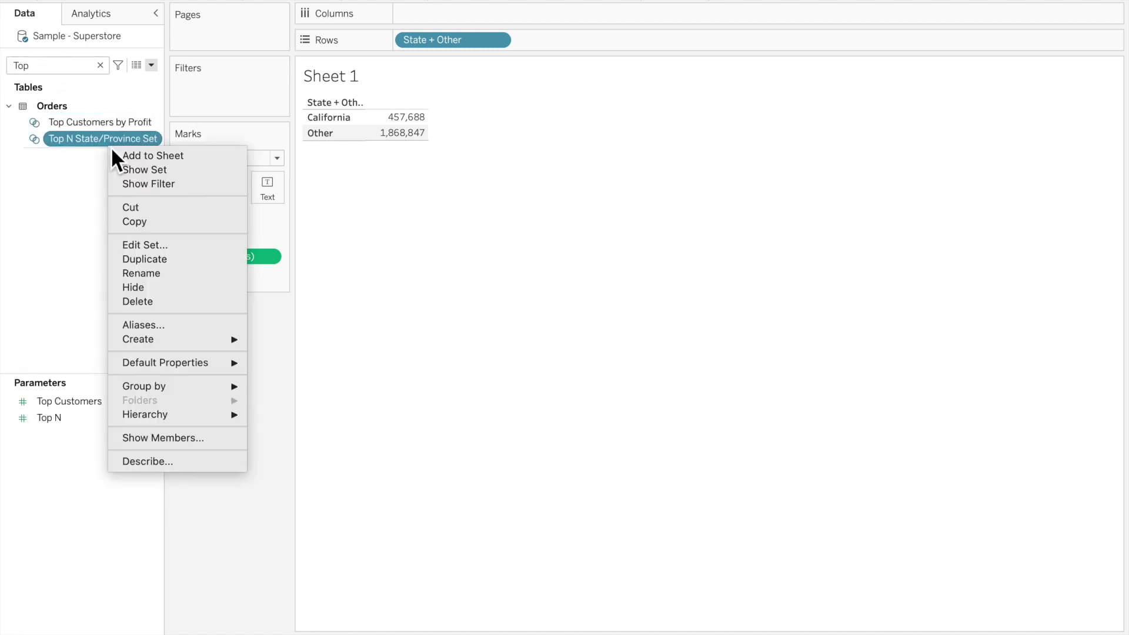
left_click(147, 245)
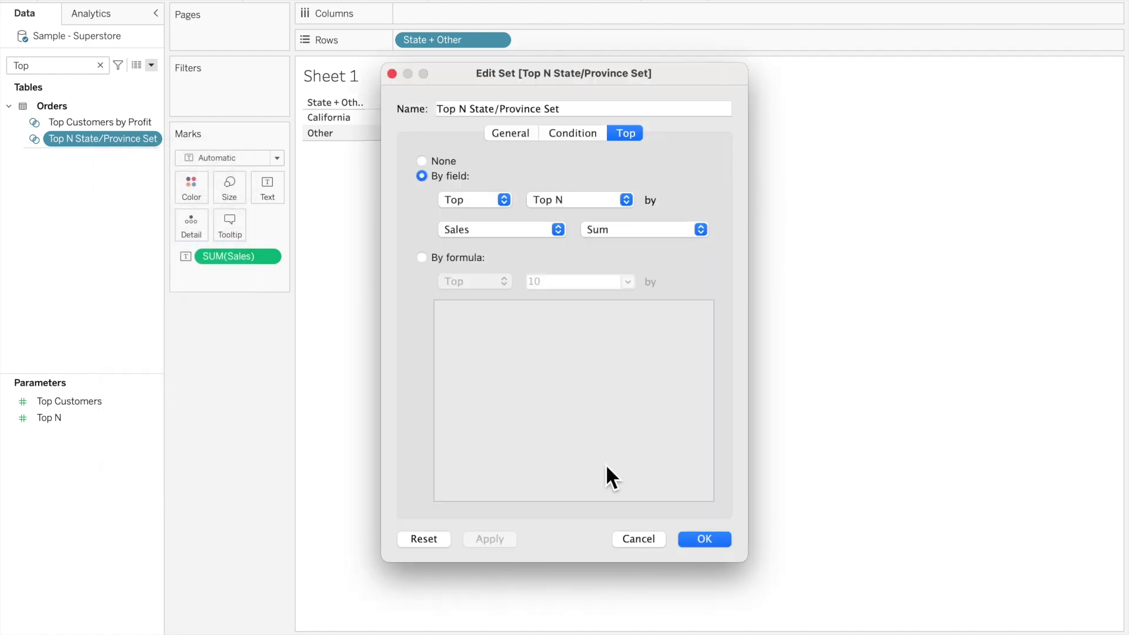
left_click(720, 540)
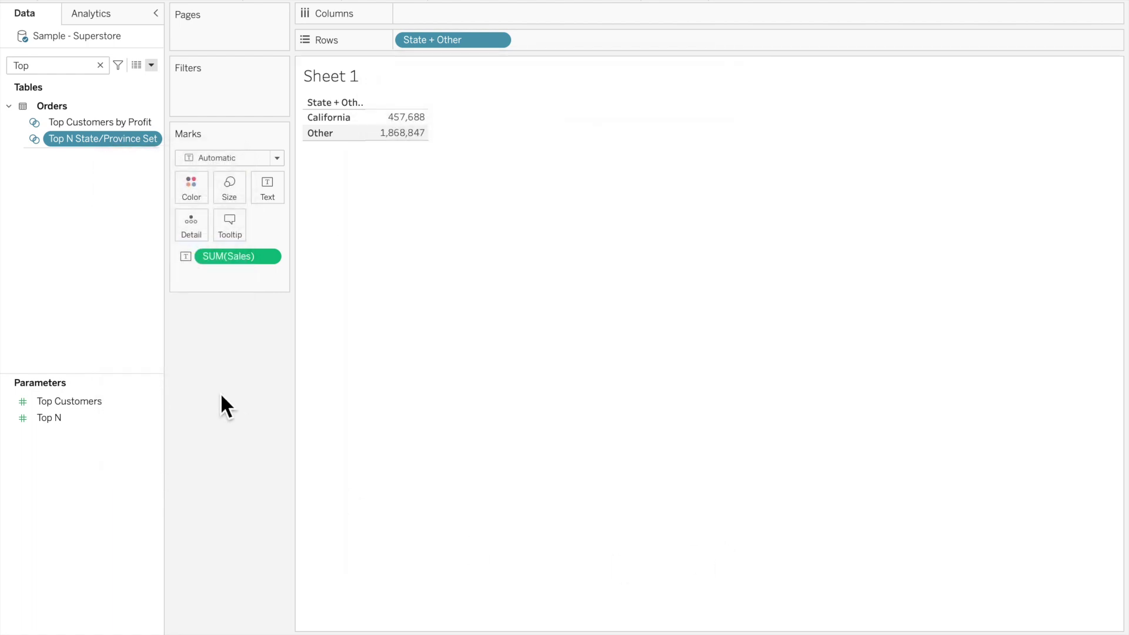
Step: Show the Top N parameter as a type-in control and set it to 10
right_click(79, 418)
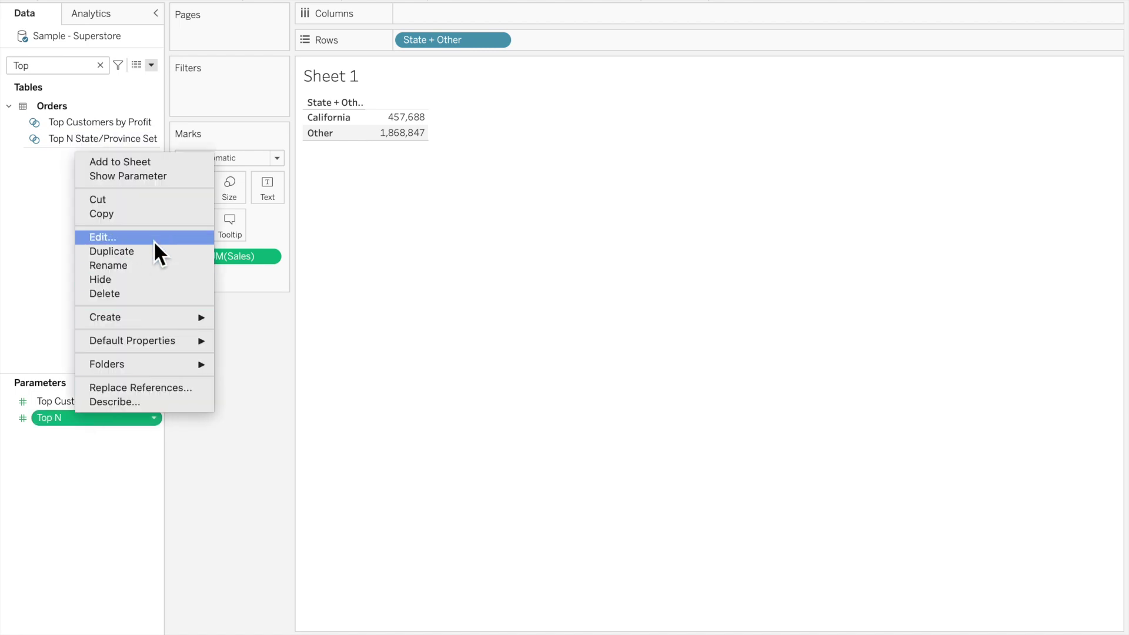
left_click(172, 179)
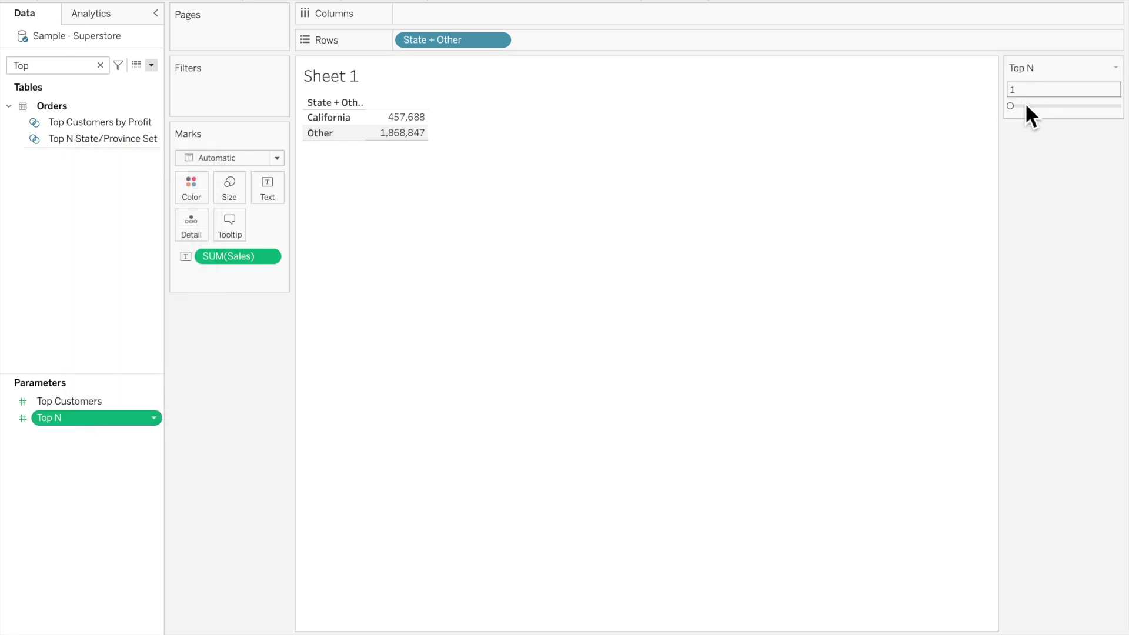
left_click(1116, 67)
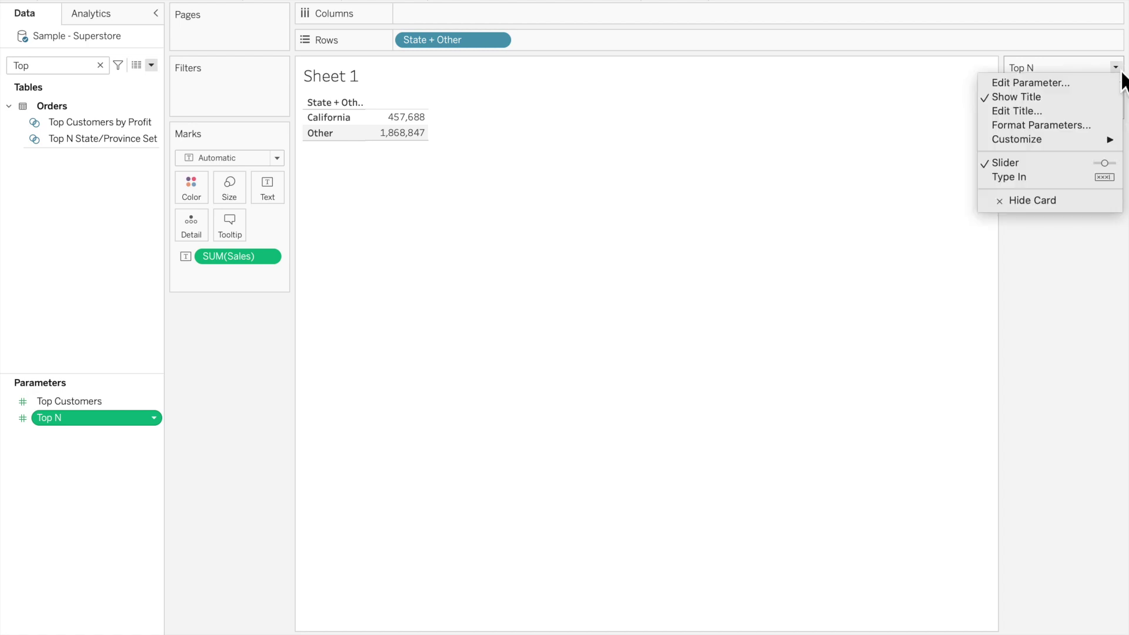
left_click(1064, 176)
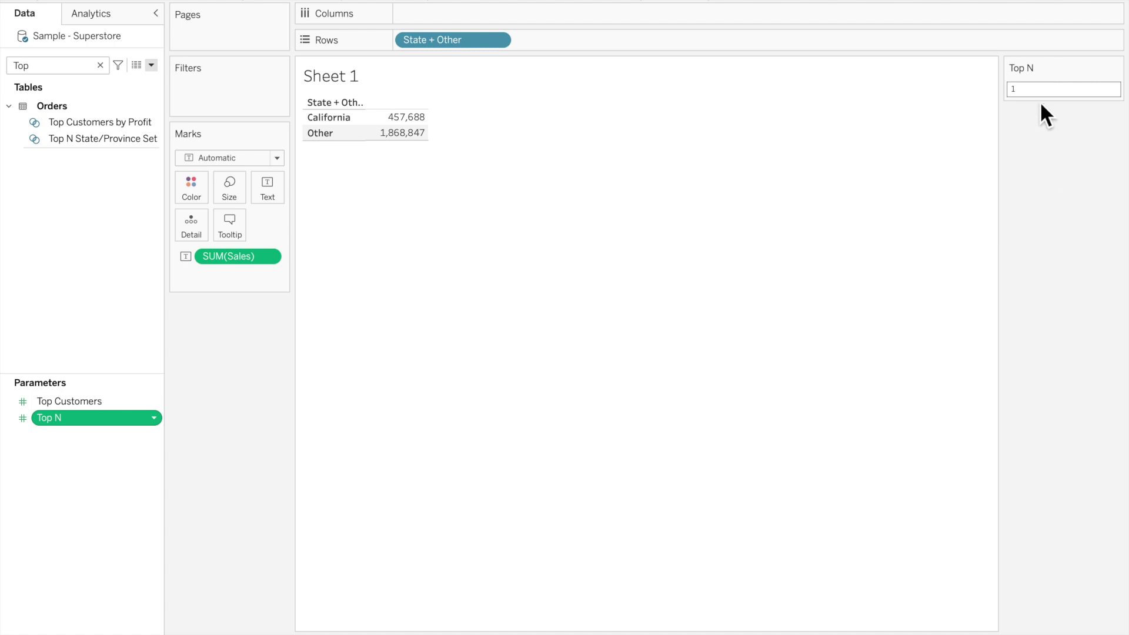
left_click(1047, 90)
type("10")
key("Return")
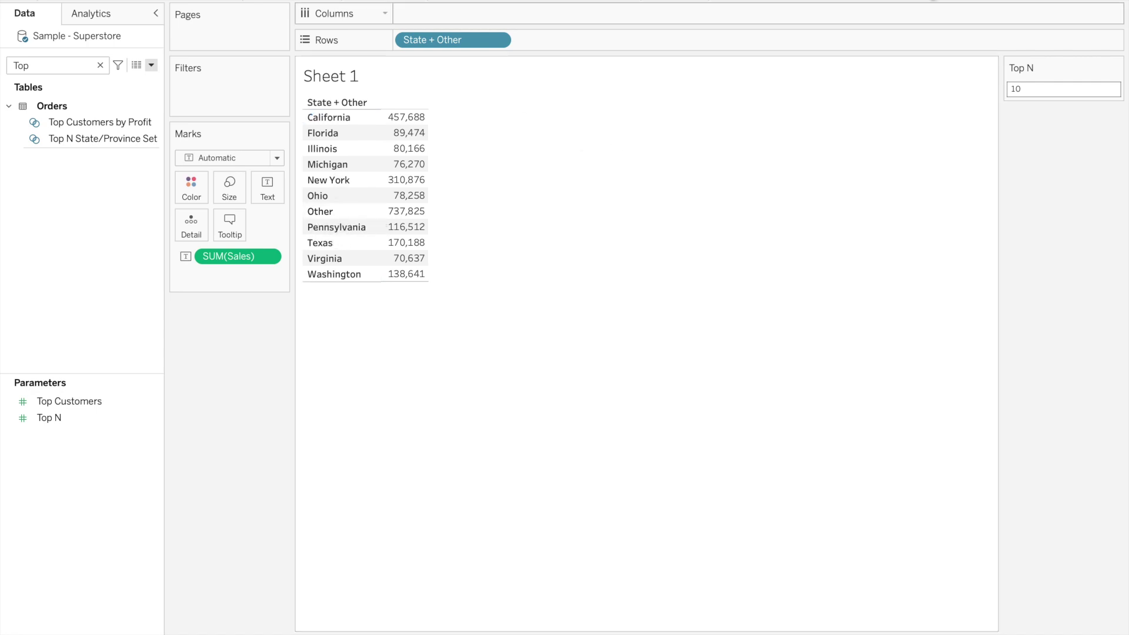
left_click(1085, 7)
Step: Convert the table to horizontal bars sorted ascending by Sales
left_click(1008, 111)
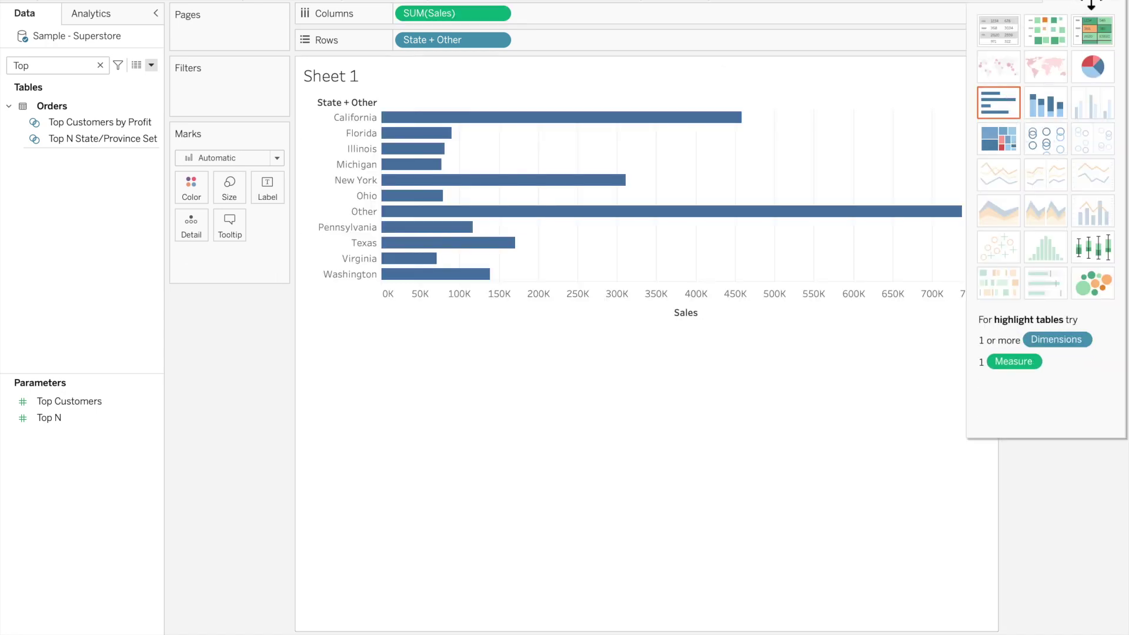
left_click(1091, 4)
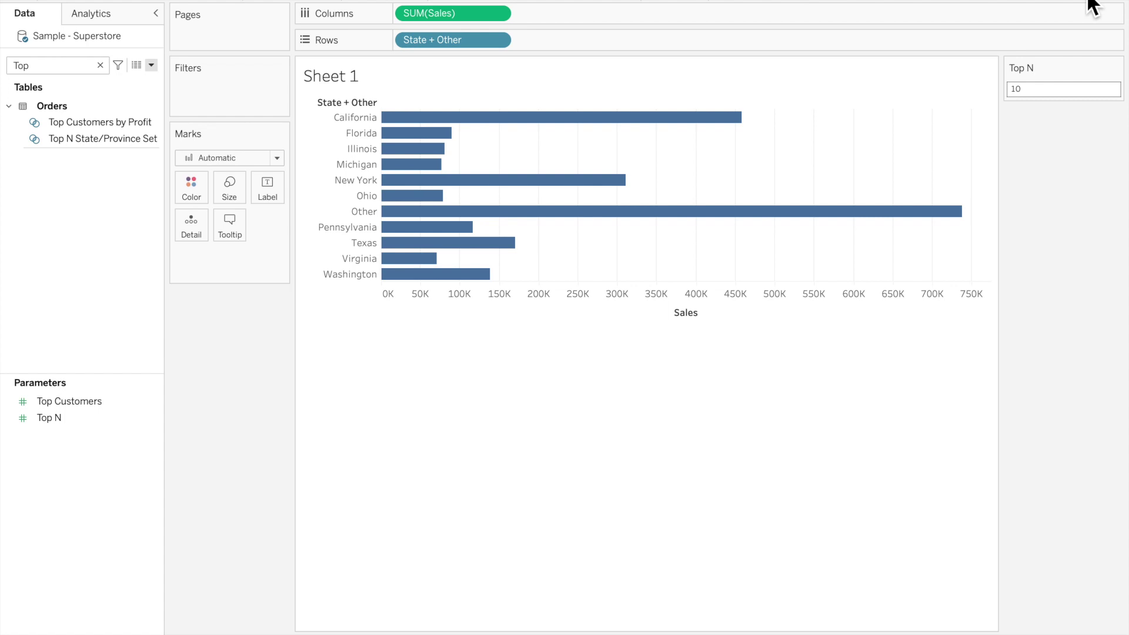
left_click(394, 2)
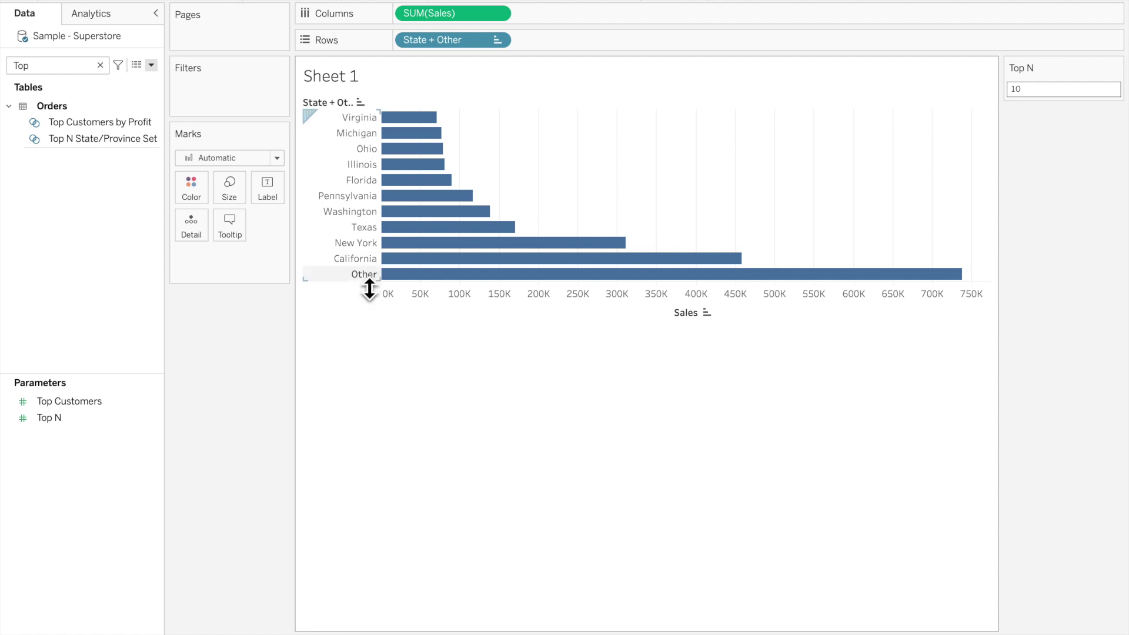
Step: Hide the State + Other row field label and the Sales axis header
right_click(334, 104)
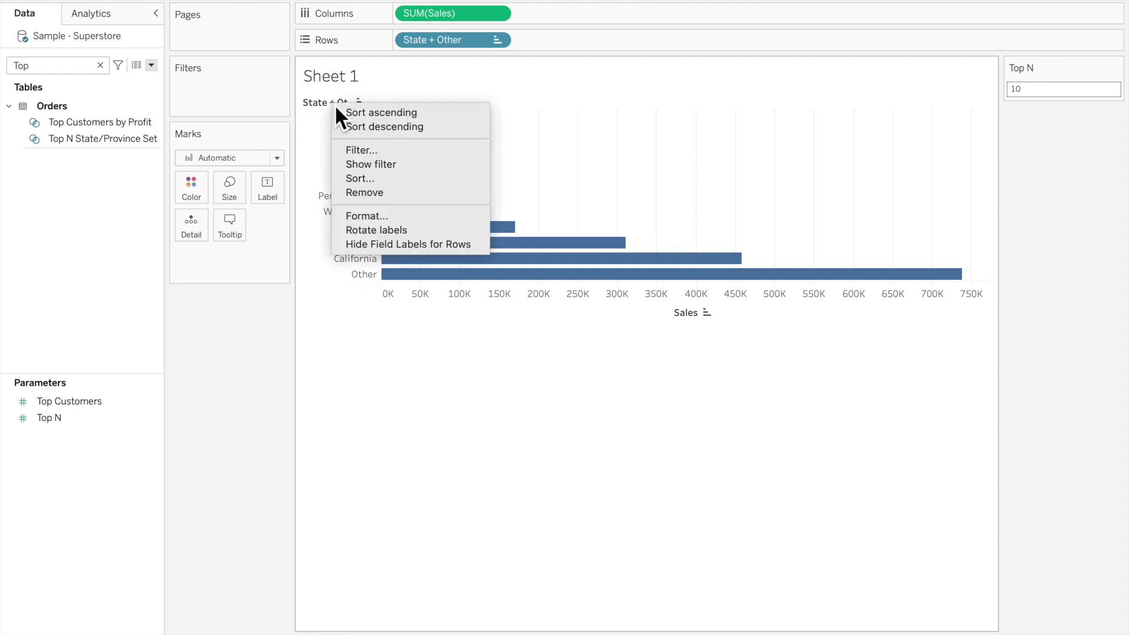
left_click(357, 249)
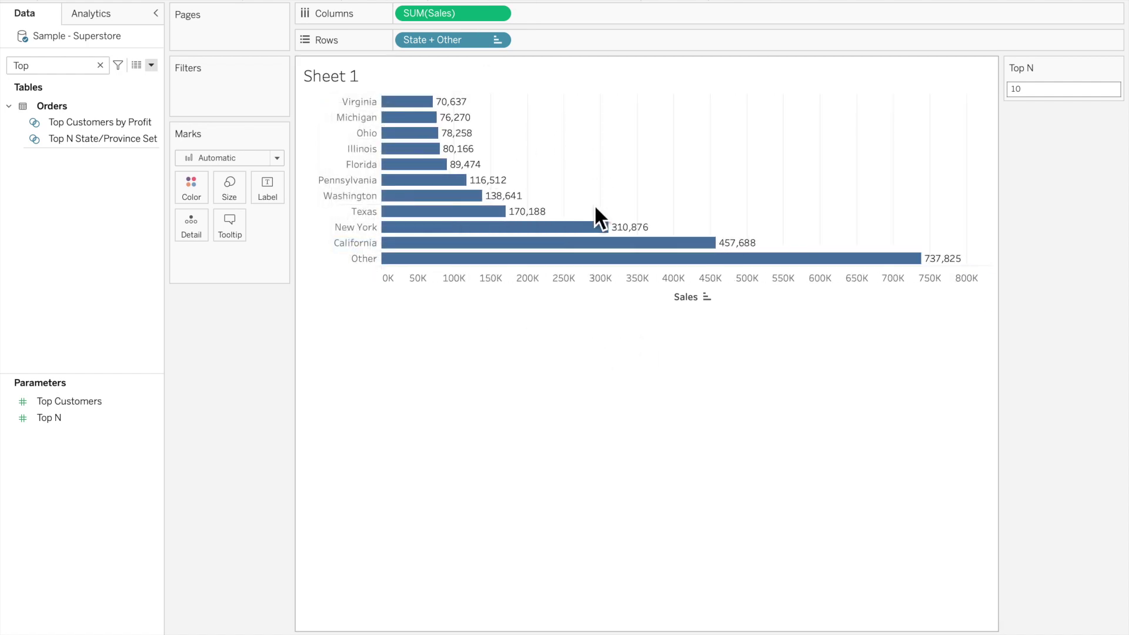
right_click(633, 307)
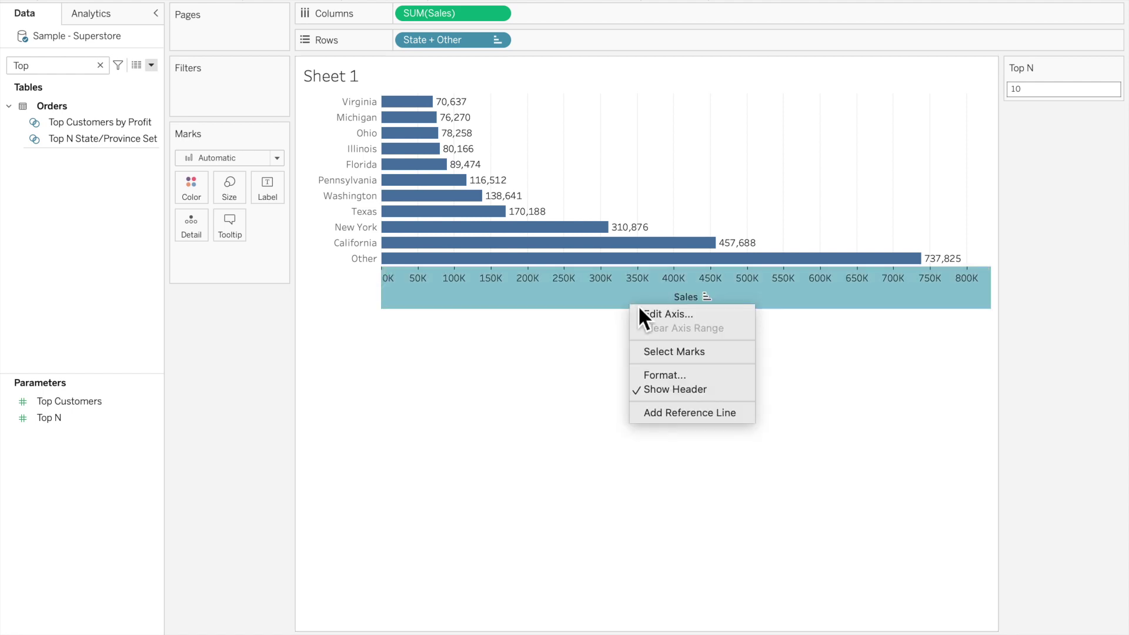
left_click(671, 391)
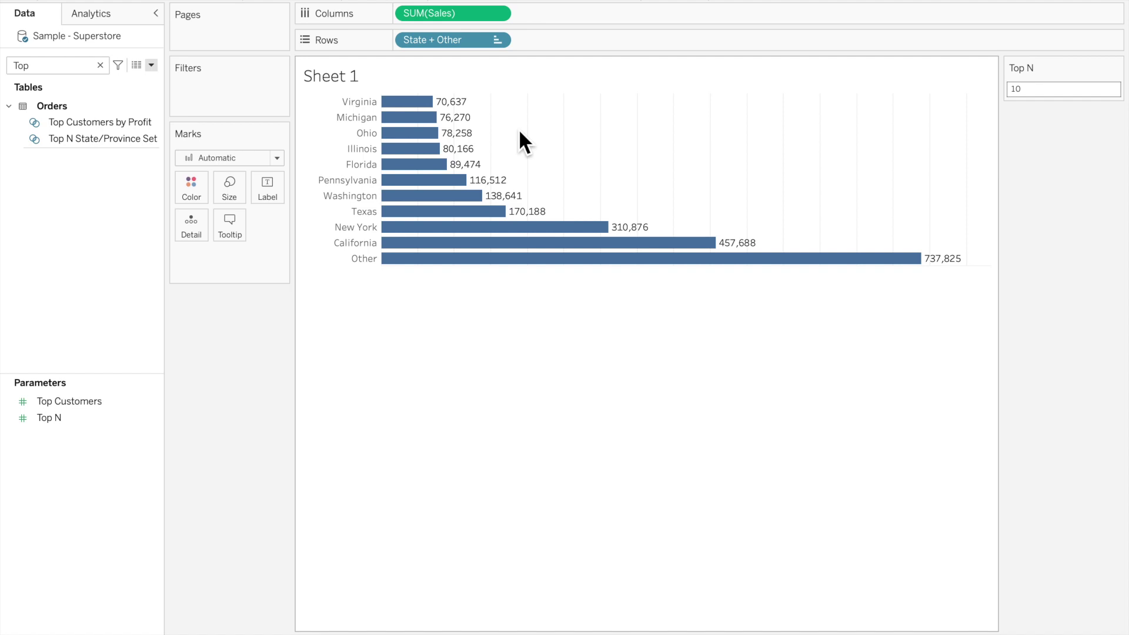
mouse_move(425, 249)
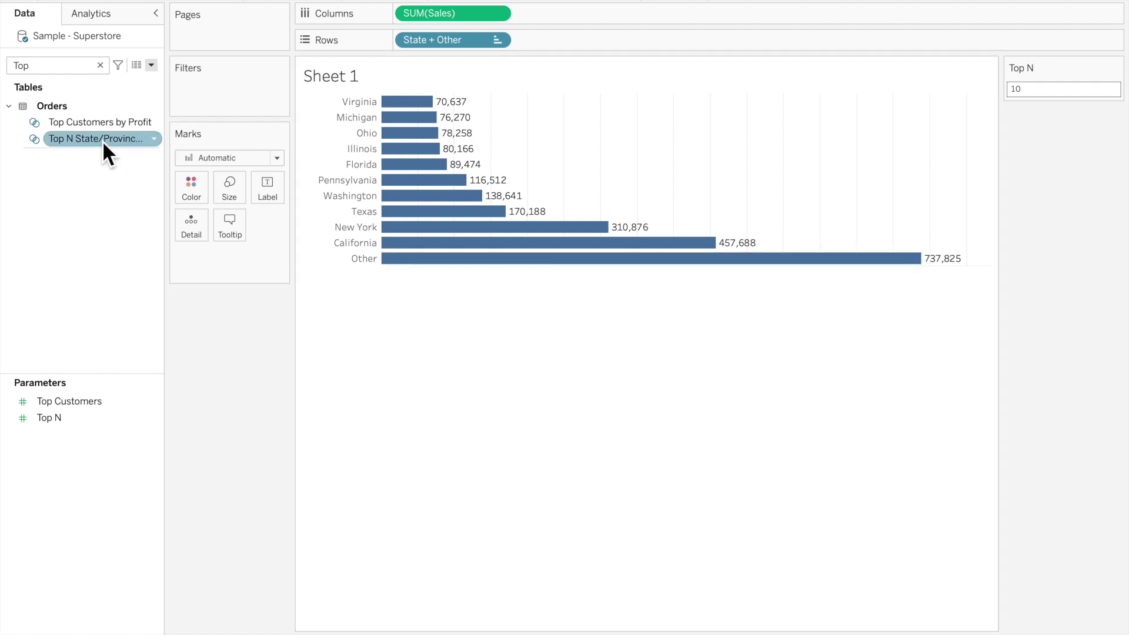
Step: Color the bars by the Top N set and alias its In member as TOP N
left_click_drag(102, 140, 199, 186)
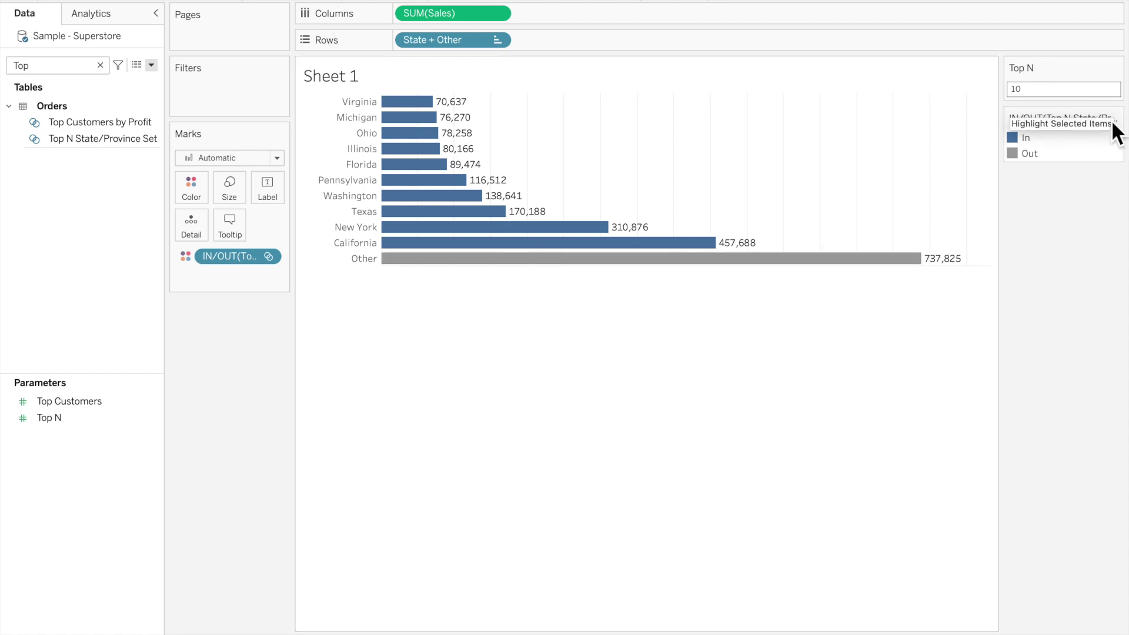
right_click(1028, 141)
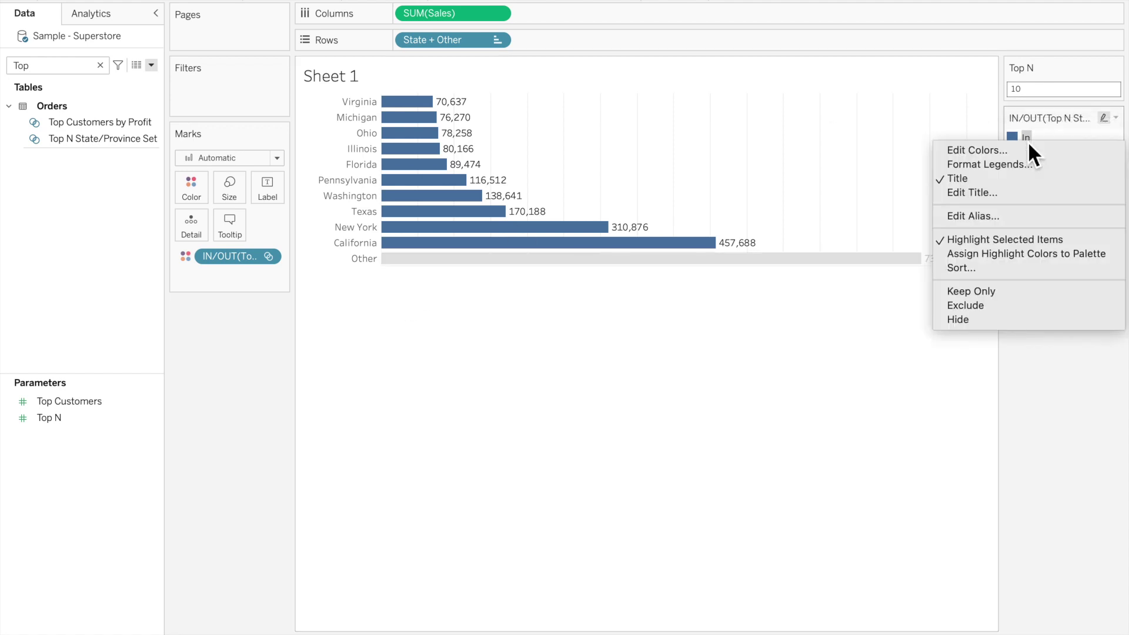
left_click(993, 218)
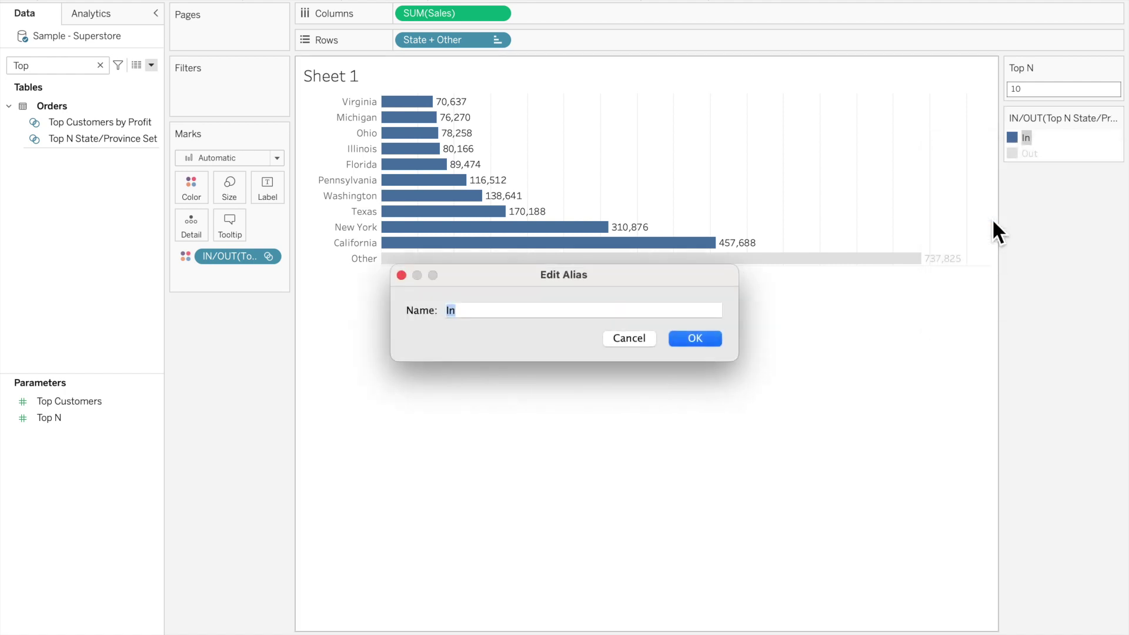
type("TOP N")
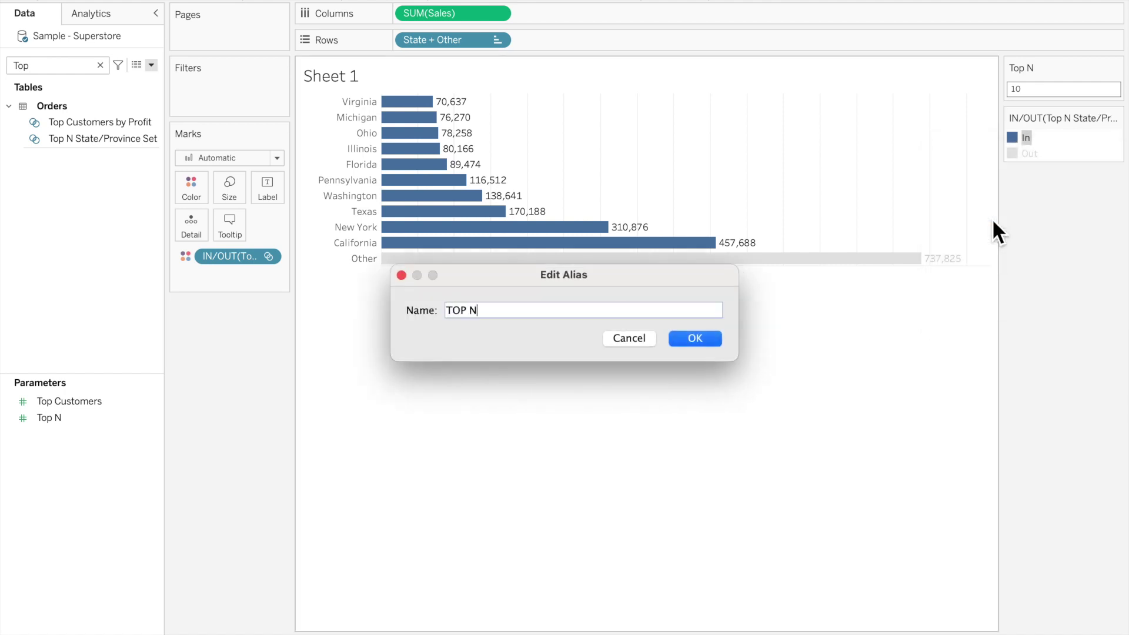
left_click(708, 338)
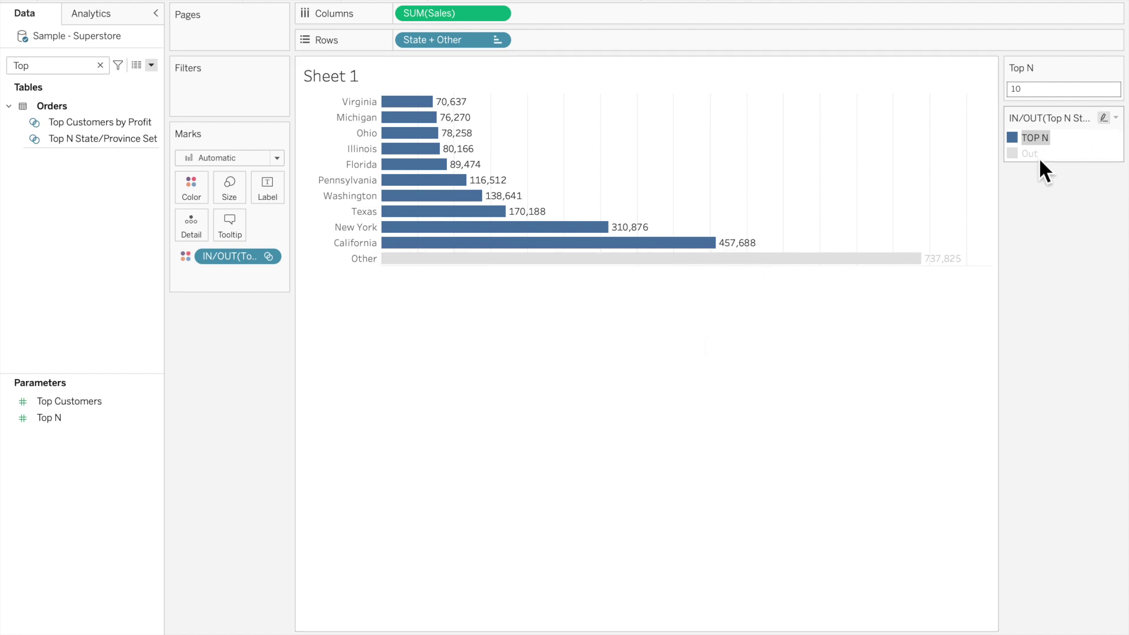
Step: Alias the Out member of the Top N set as OTHER
left_click(1015, 153)
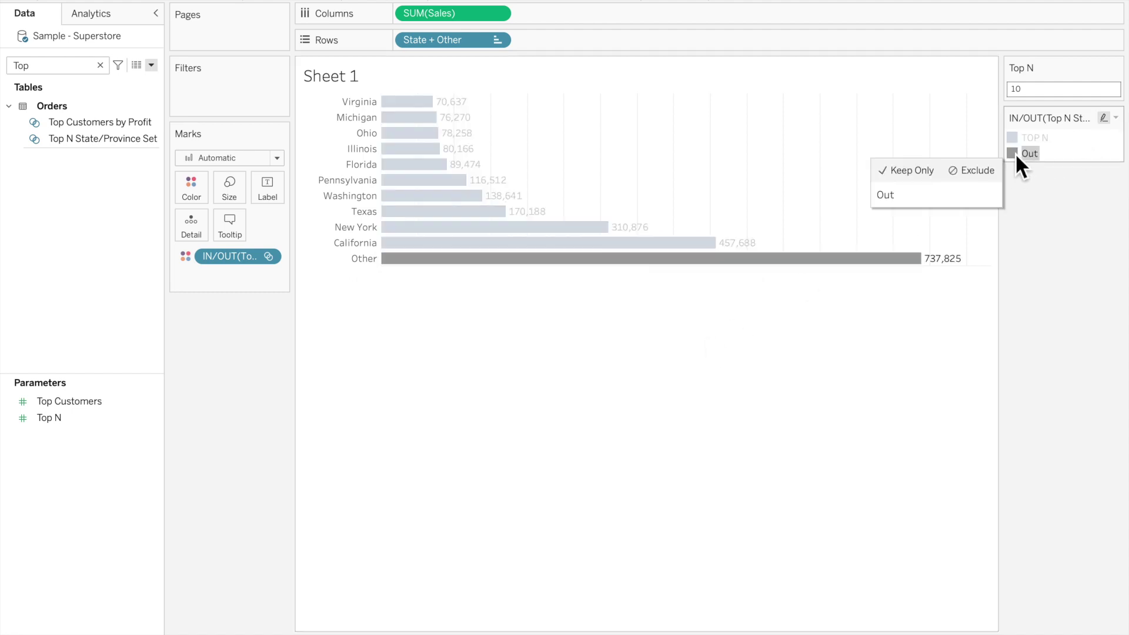
right_click(1038, 157)
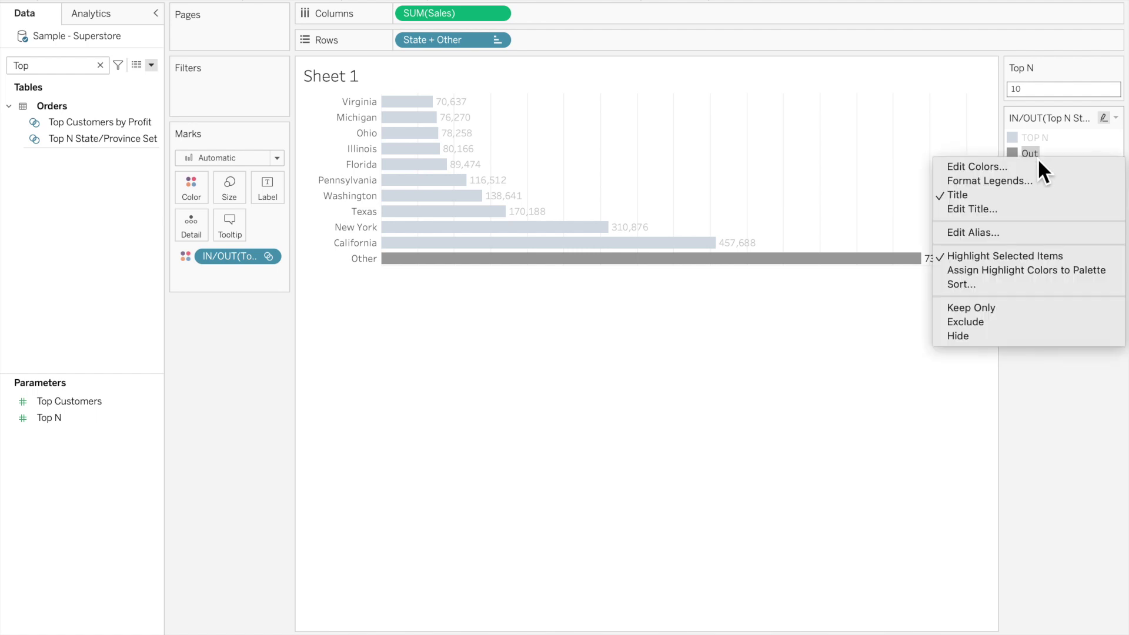
left_click(981, 234)
type("OTHER")
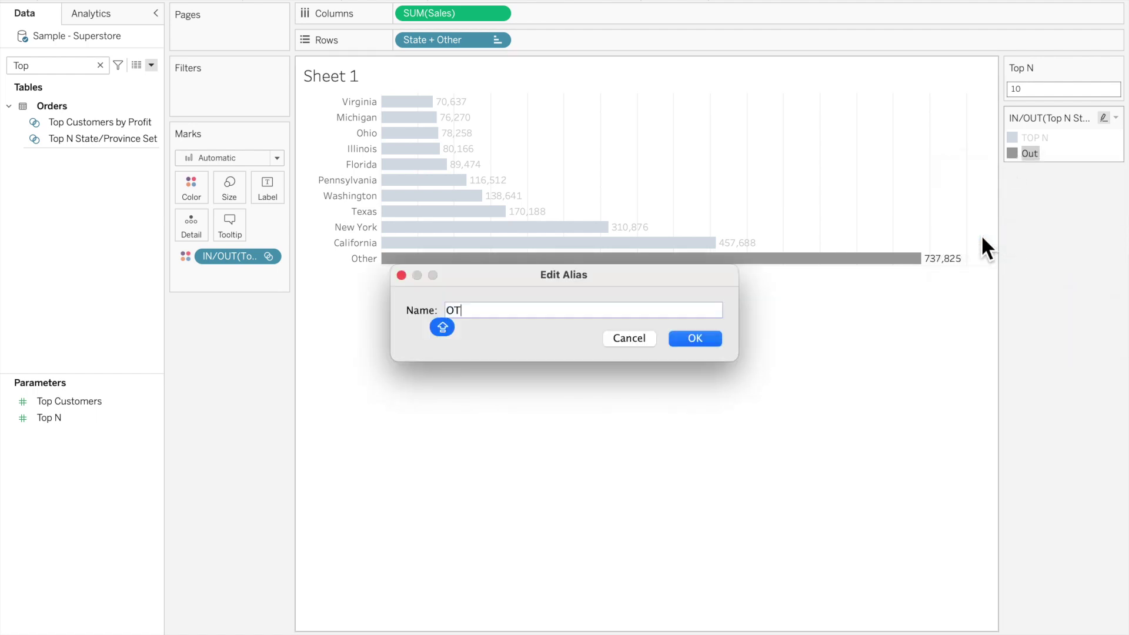
left_click(697, 341)
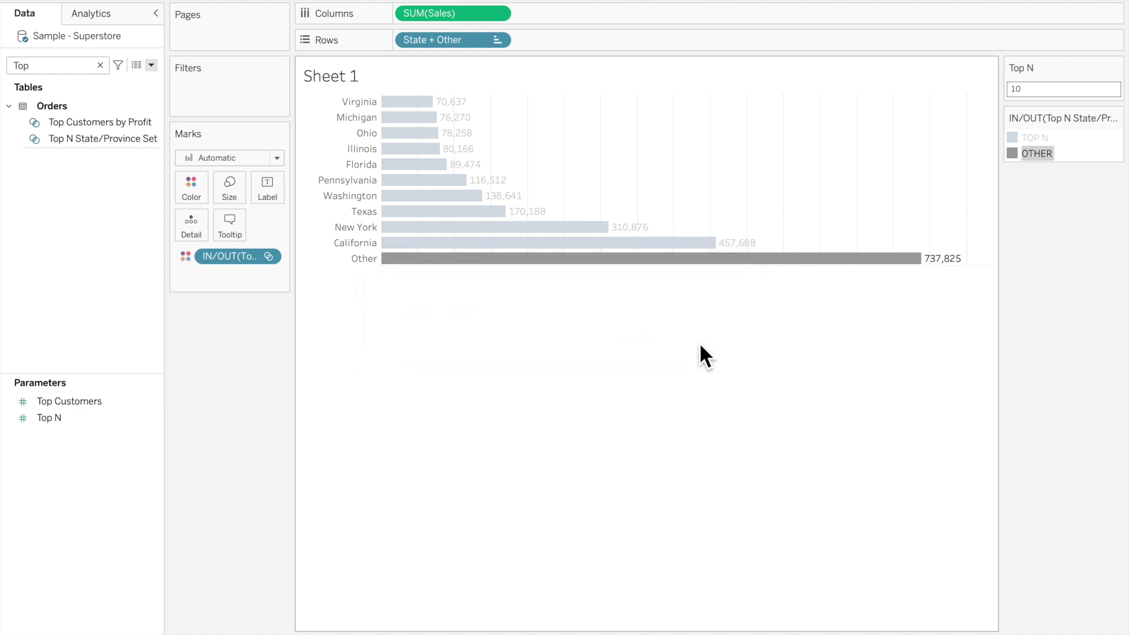
left_click(443, 248)
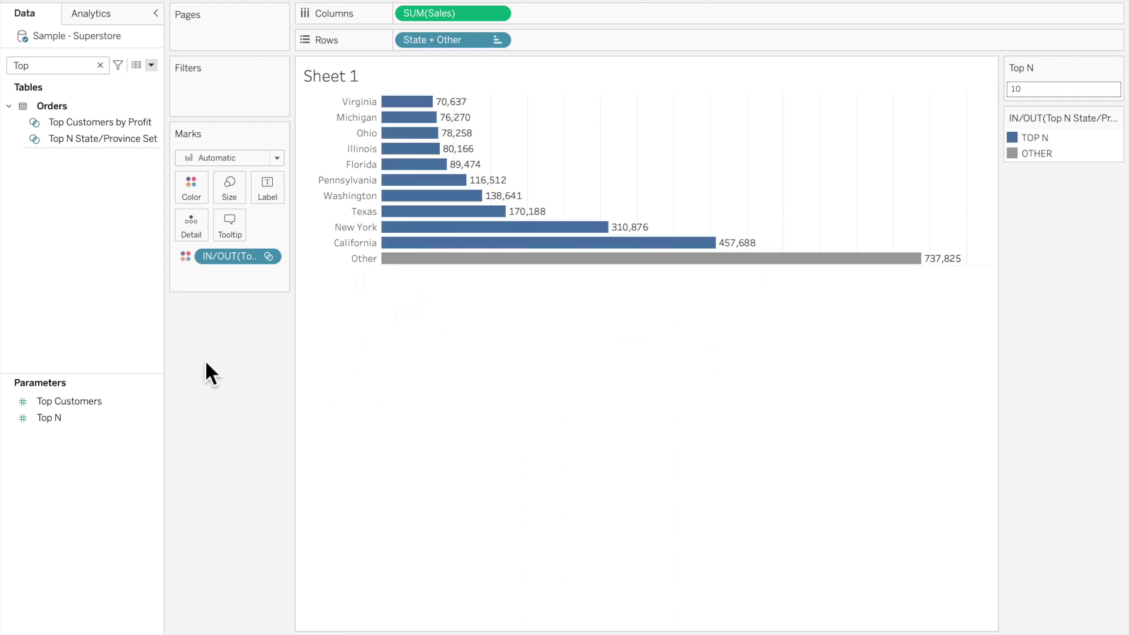
left_click(194, 186)
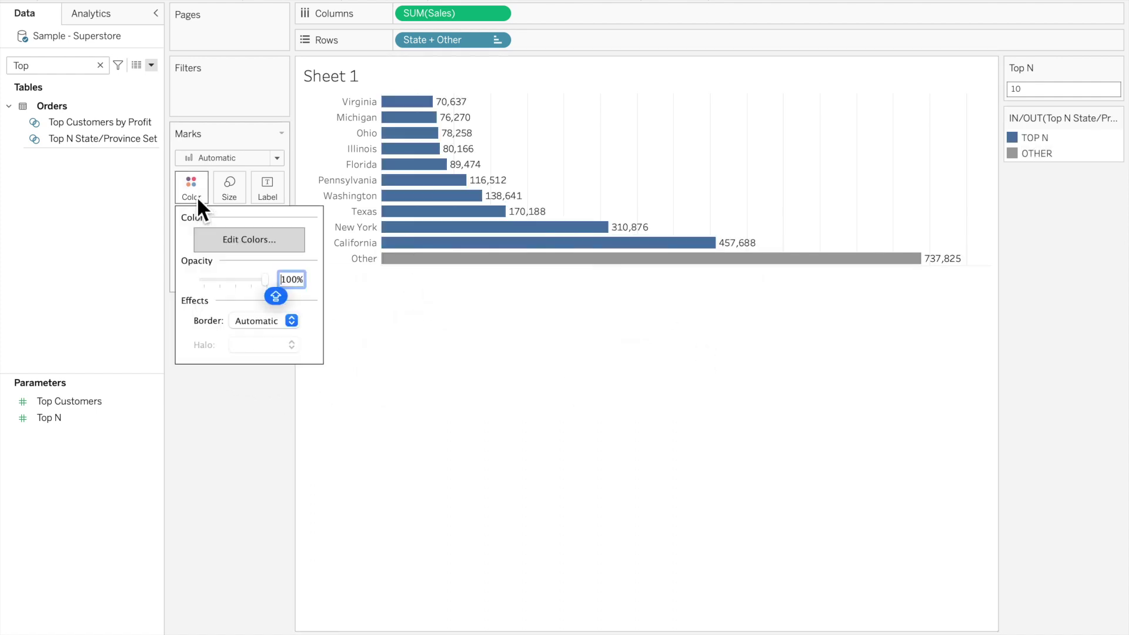
Step: In Edit Colors, make the TOP N group grey, leaving OTHER orange, and apply
left_click(247, 248)
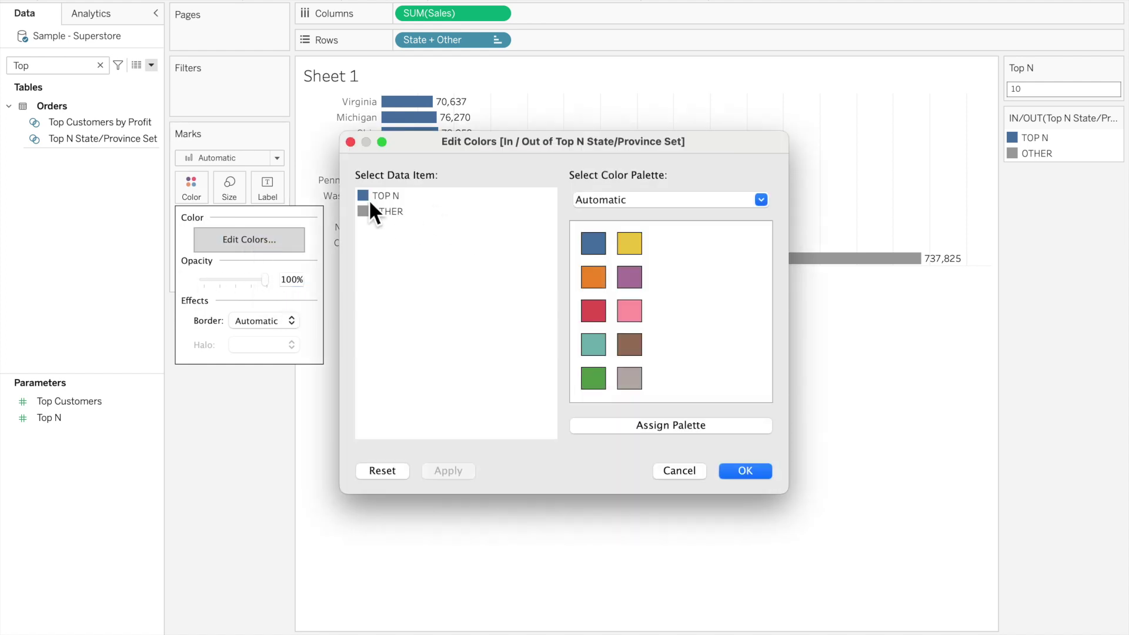
left_click(597, 253)
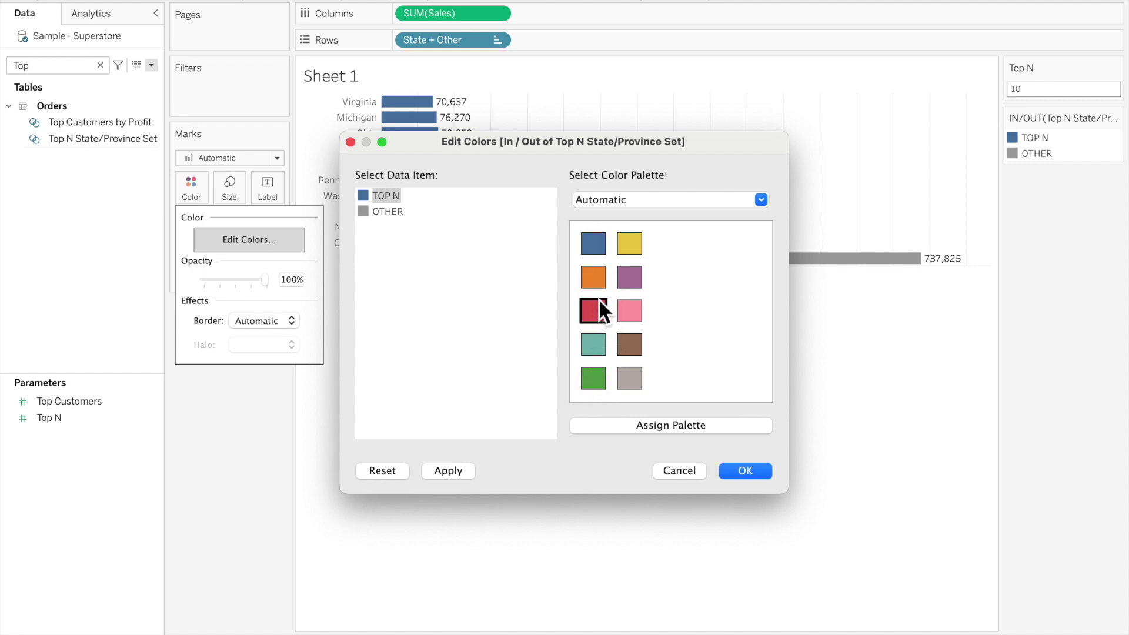
left_click(629, 376)
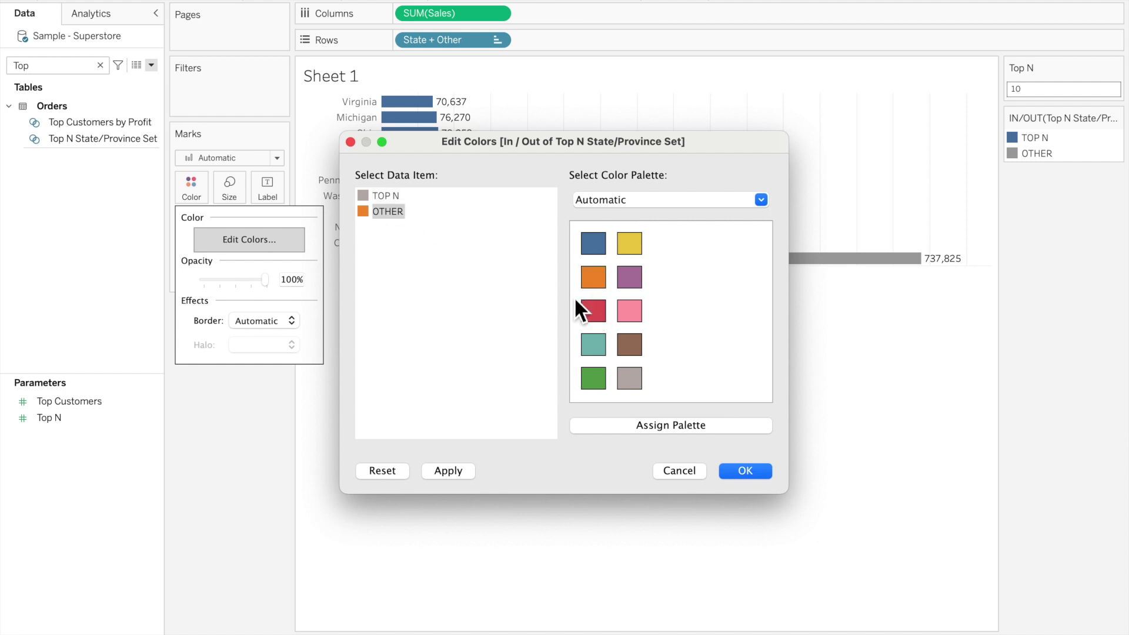
left_click(757, 472)
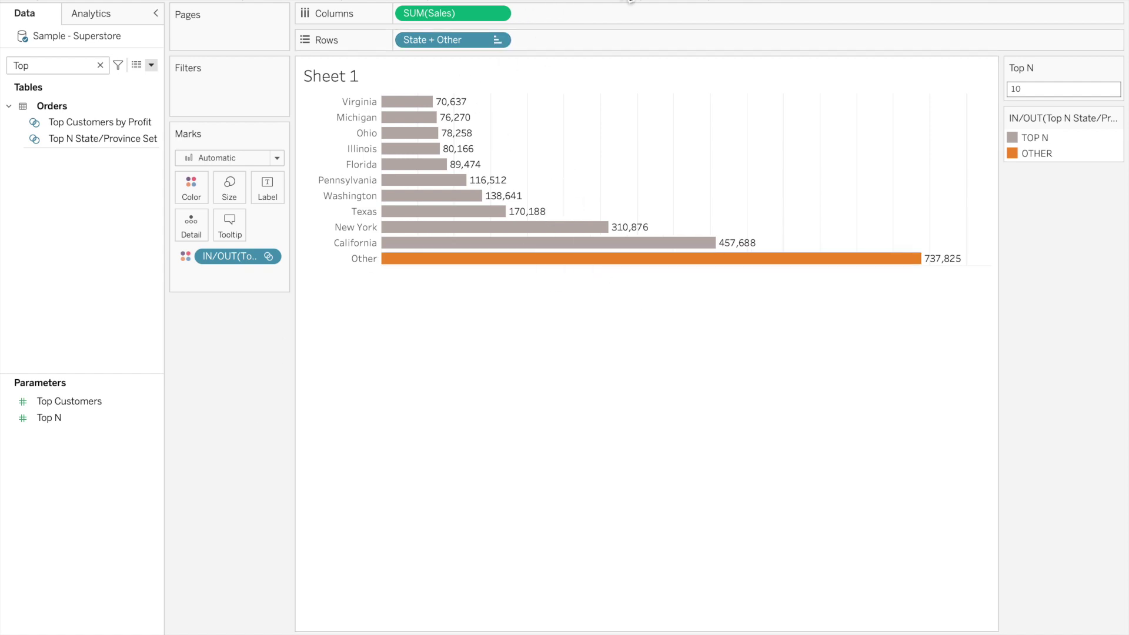
mouse_move(525, 236)
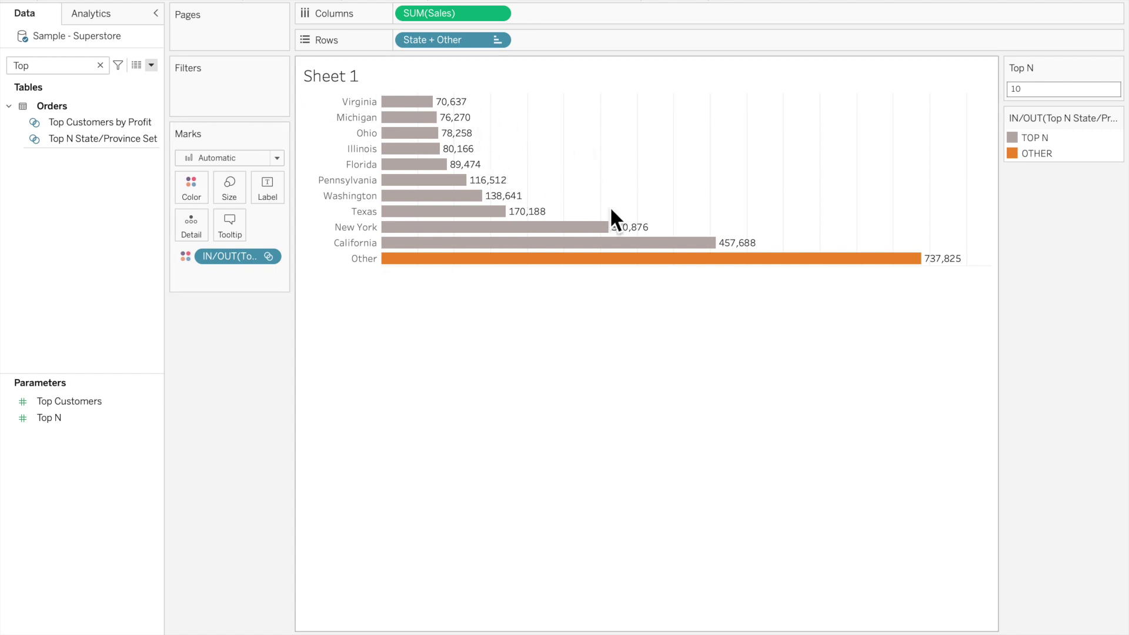
left_click(151, 65)
Step: Write a new calculated field formula SUM([Sales])/TOTAL(SUM([Sales]))
left_click(114, 87)
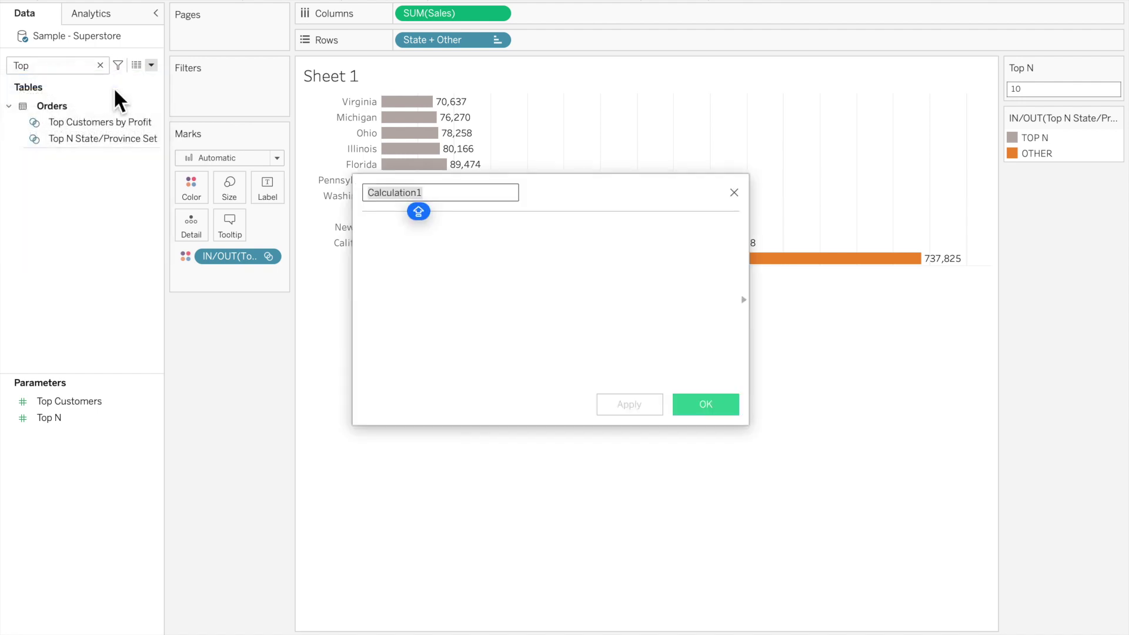
left_click(406, 289)
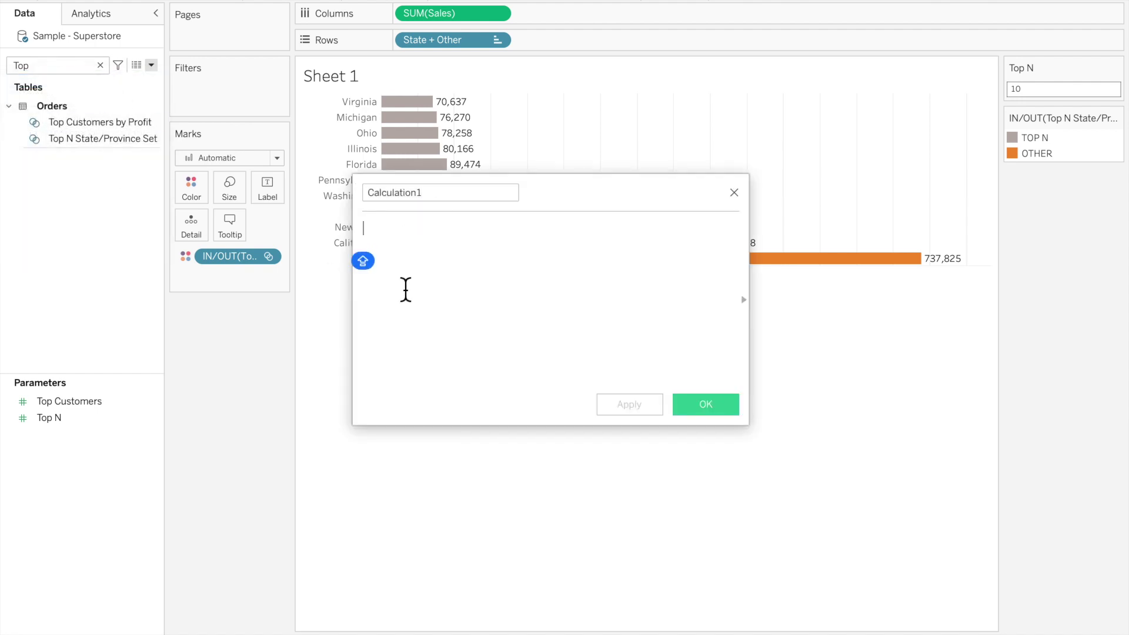
type("SUM")
key("Return")
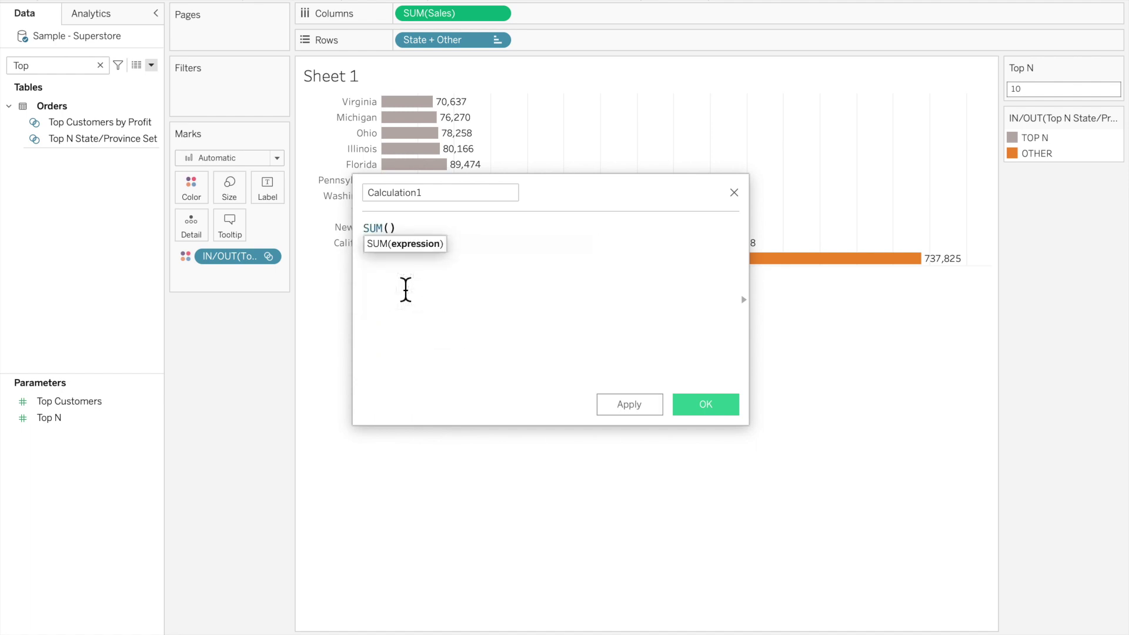
type("[Sa")
key("Return")
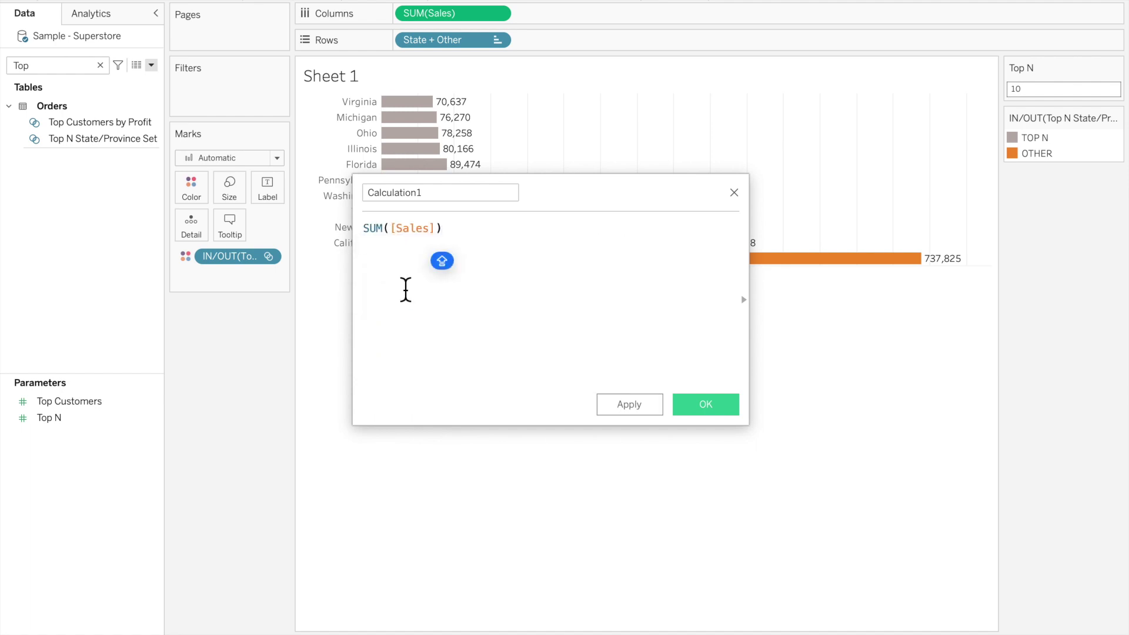
type("/T")
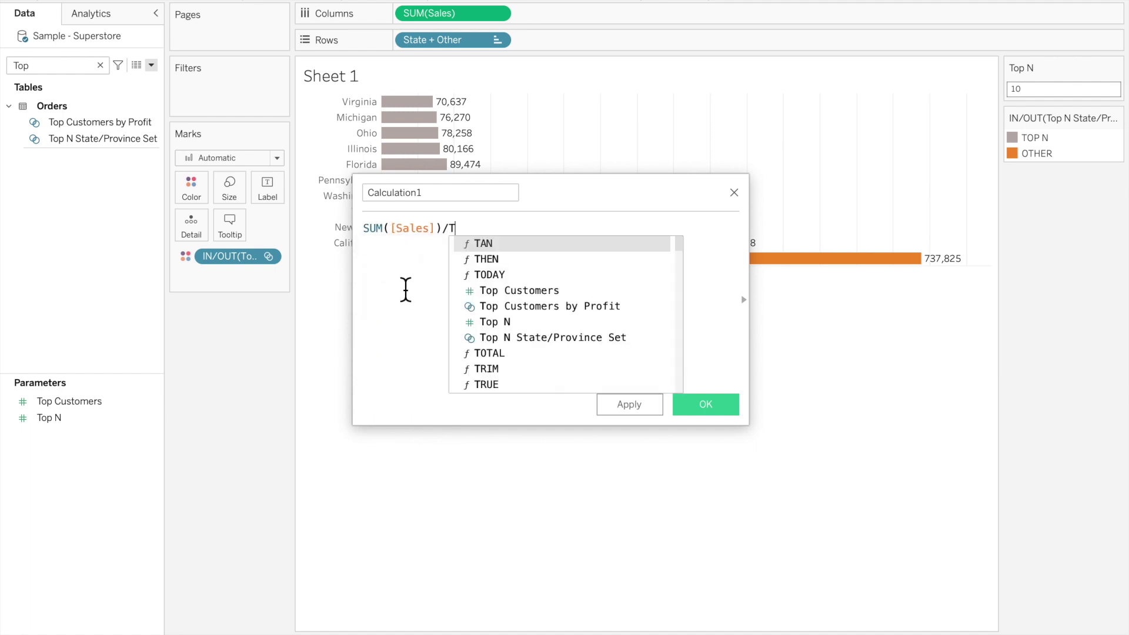
type("OTAL(SUM(")
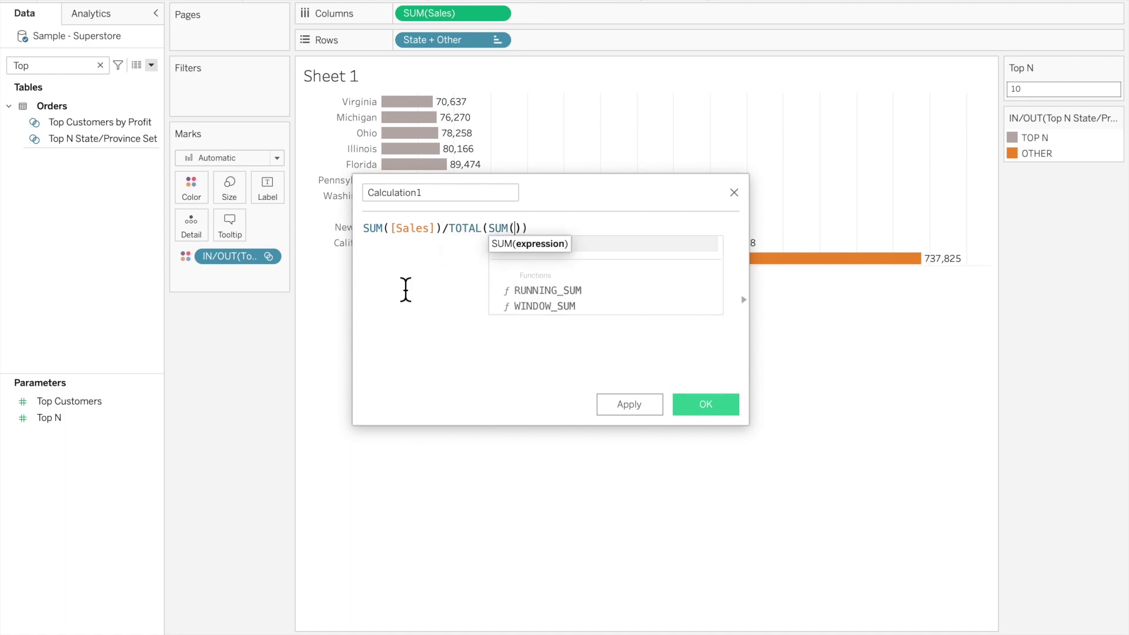
type("SA")
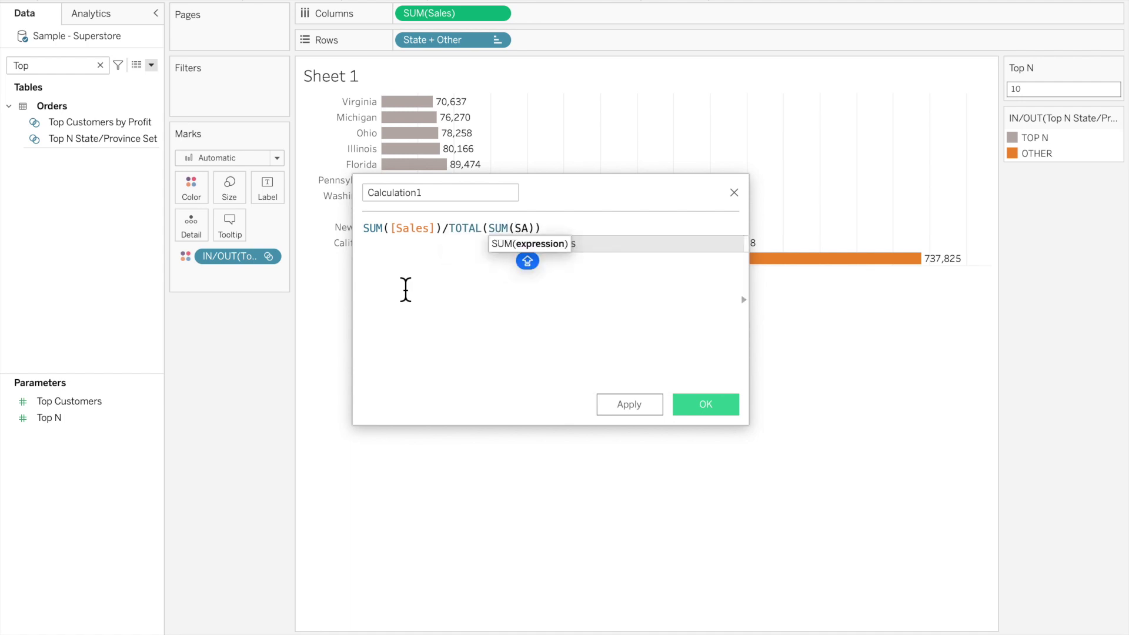
key("Return")
Step: Name the calculation % OF SALES and save it
double_click(444, 204)
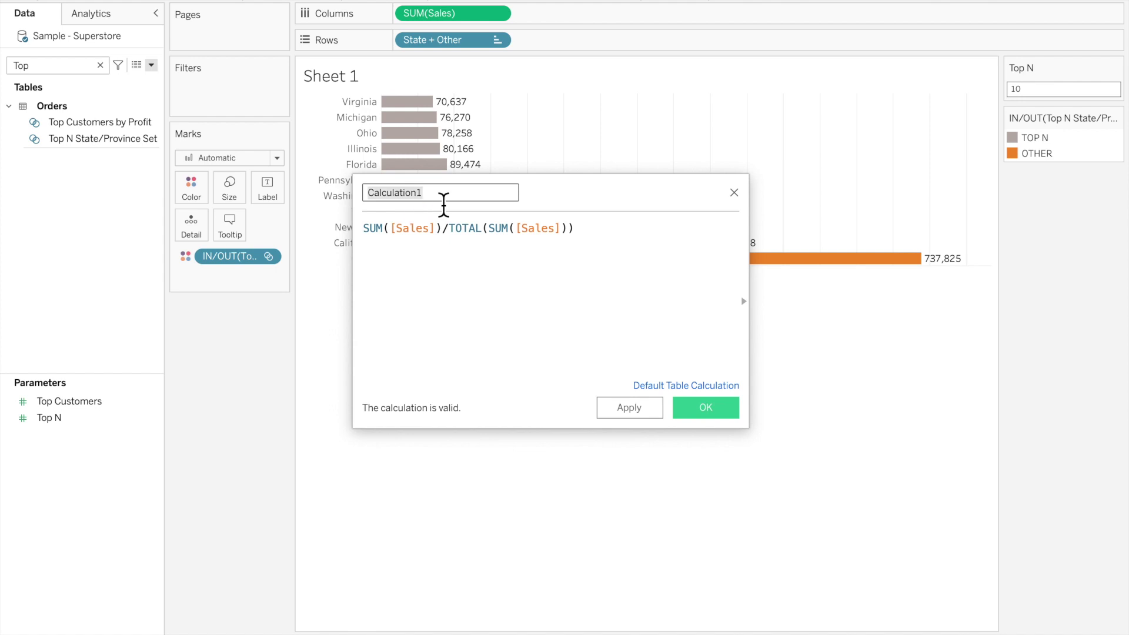
key("shift")
type("% OF SALES")
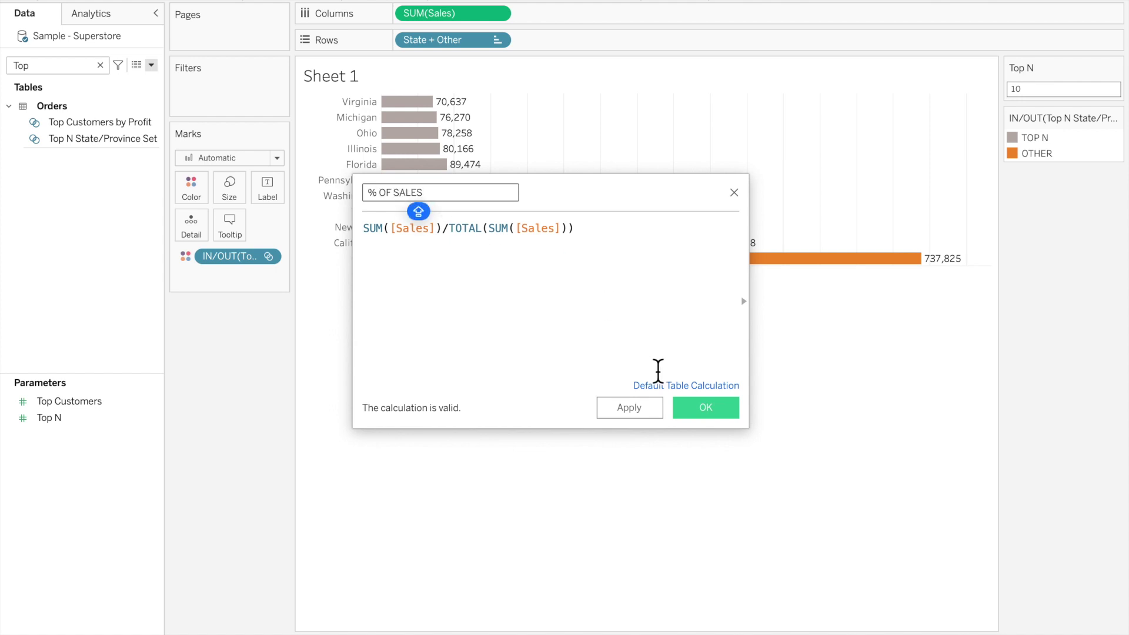
left_click(733, 410)
Step: Add % OF SALES as a label on the bars
double_click(50, 64)
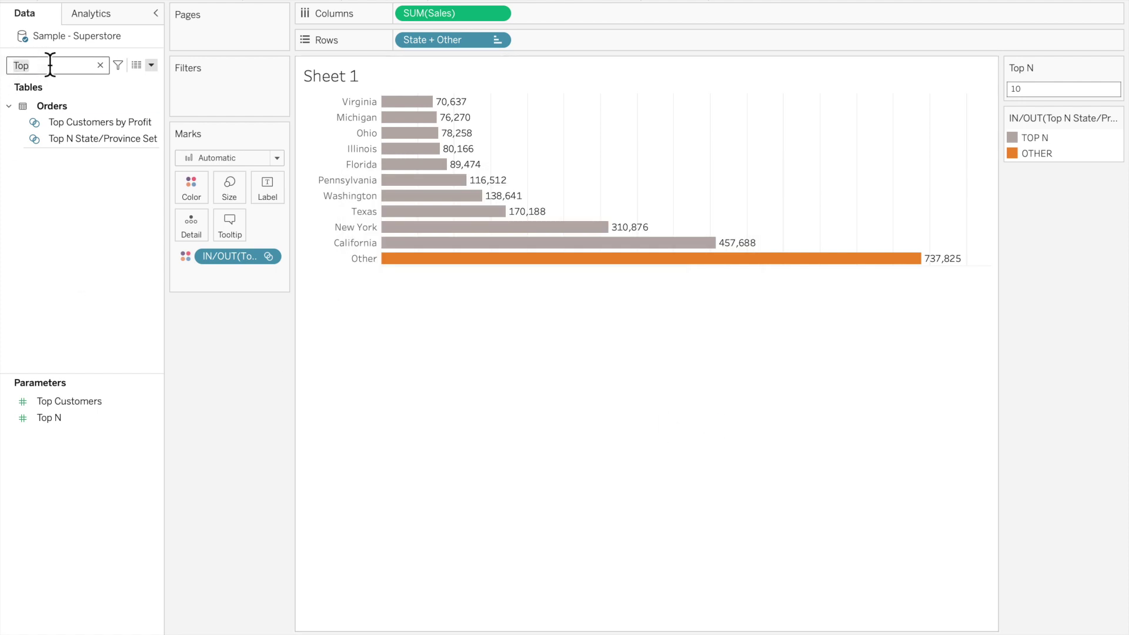
key("shift")
type("O")
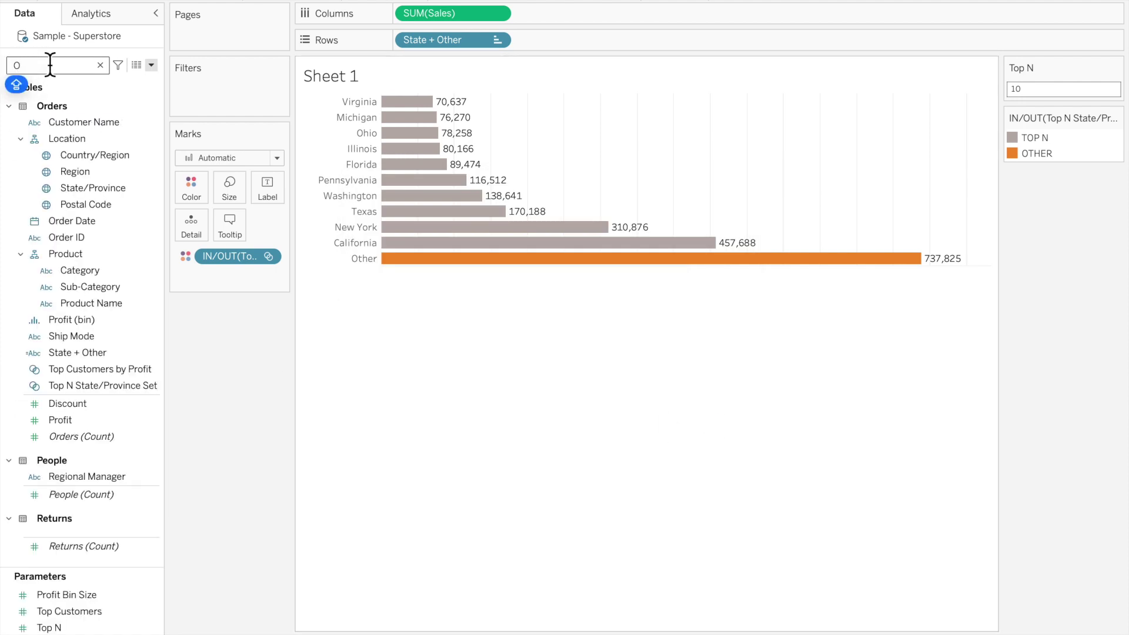
key("BackSpace")
type("%")
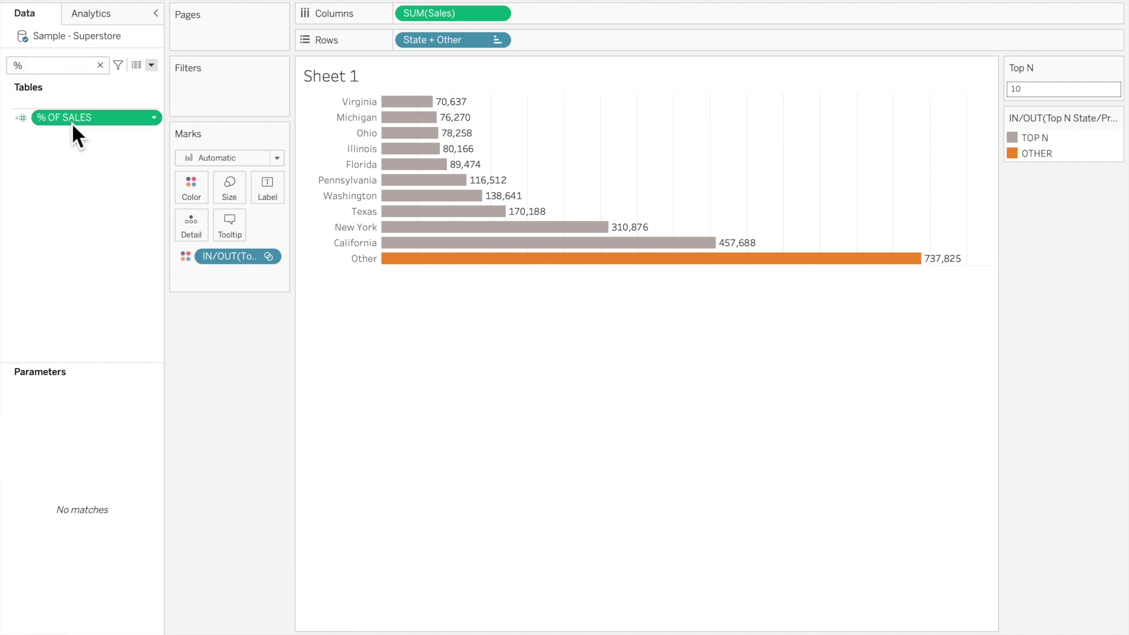
left_click_drag(72, 122, 265, 190)
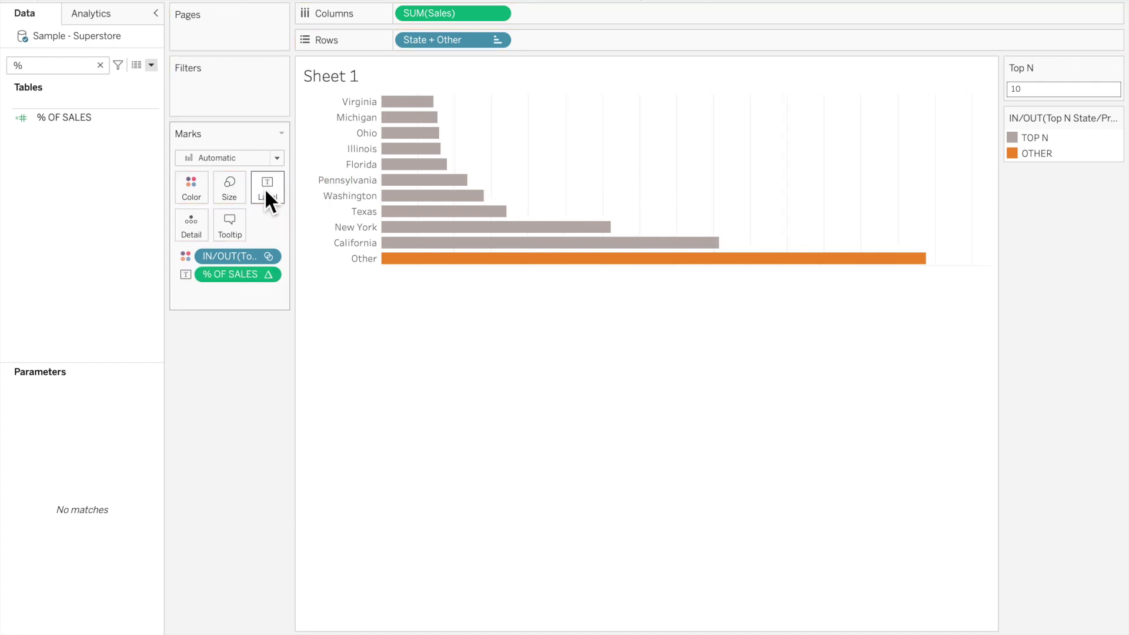
Step: Add Sales to the bar labels as well
left_click(62, 73)
type("SAL")
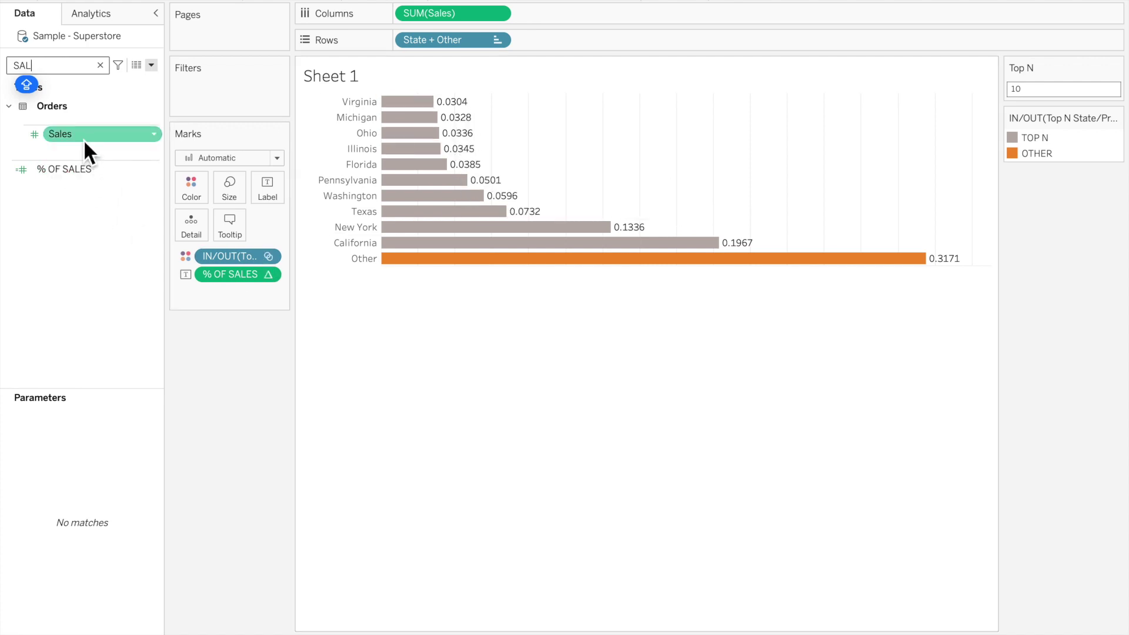
left_click(88, 138)
left_click_drag(90, 138, 195, 228)
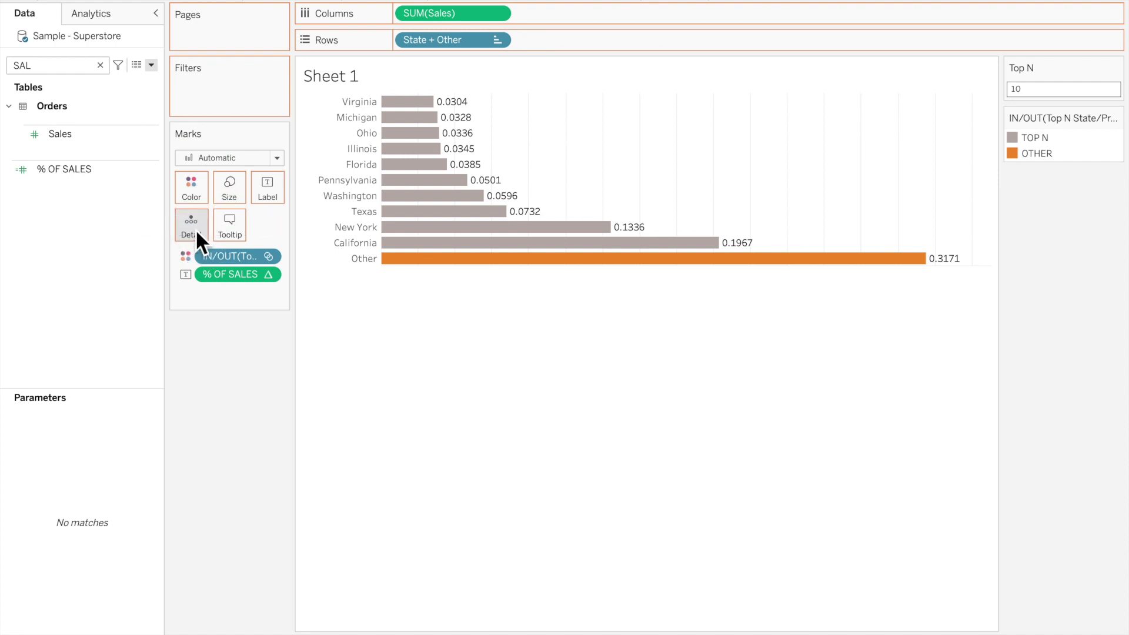
left_click(186, 276)
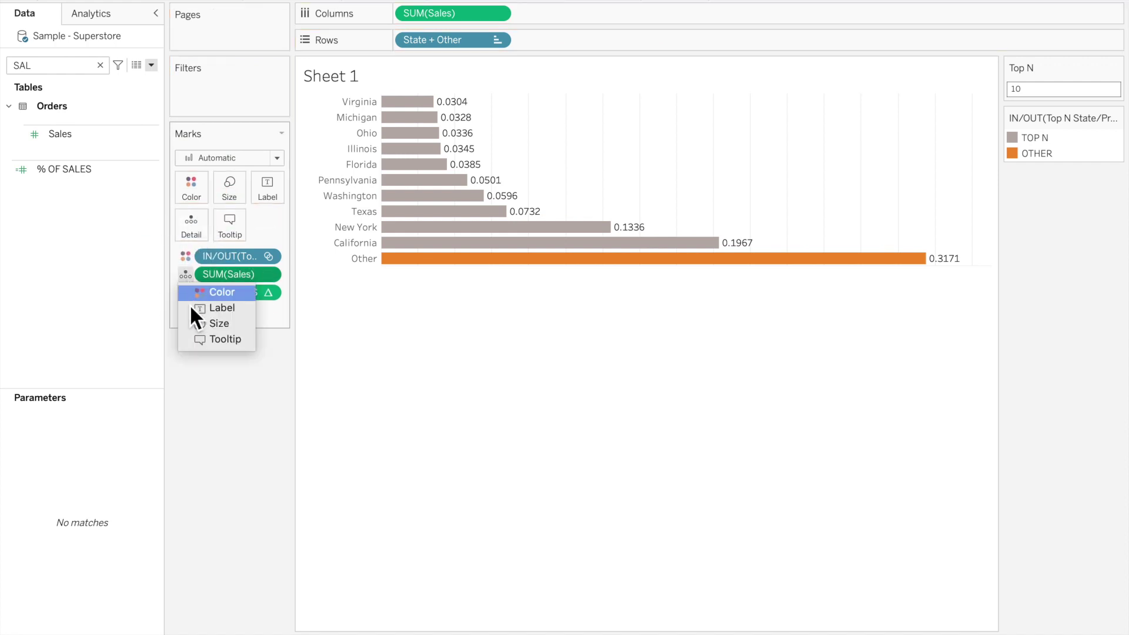
left_click(206, 307)
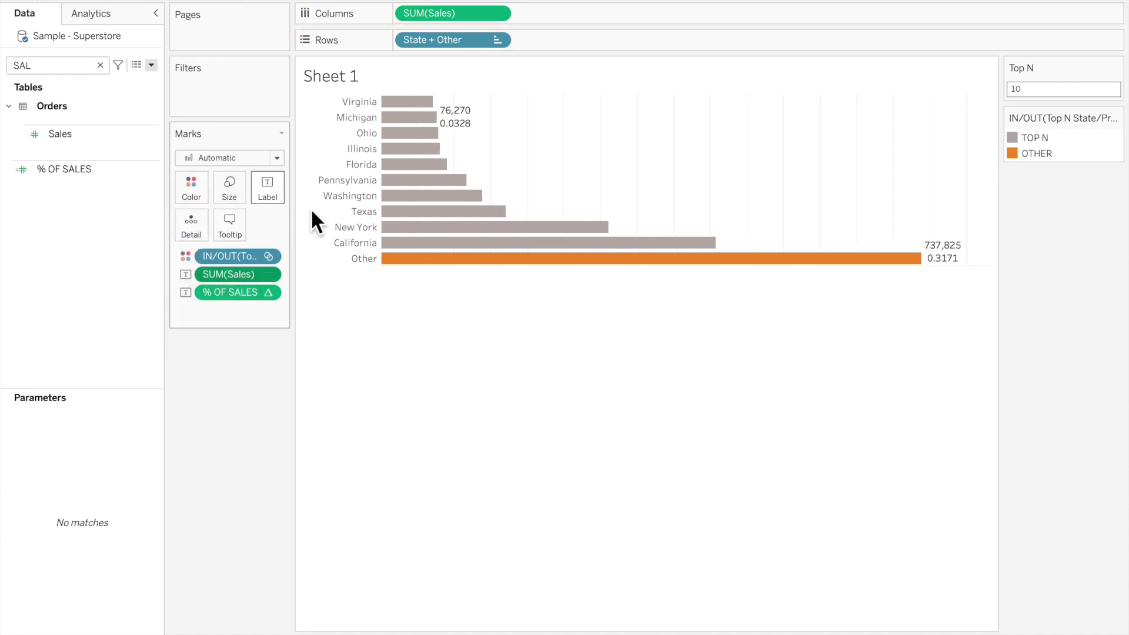
Step: Edit the label text to one line: <SUM(Sales)> (<AGG(% OF SALES)>)
left_click(271, 188)
left_click(421, 272)
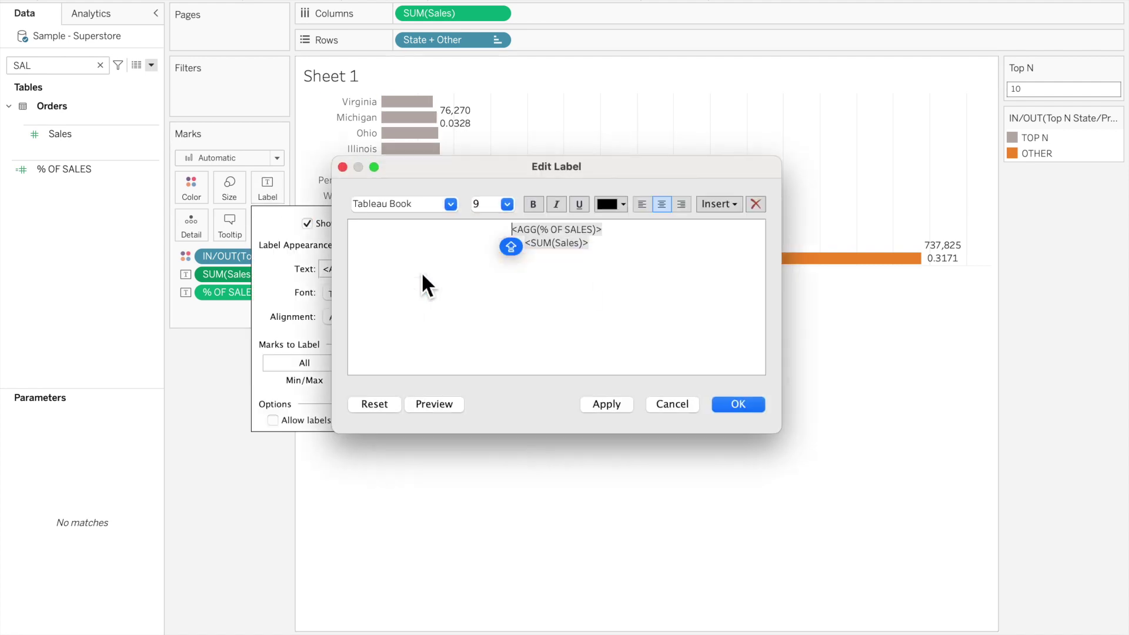
left_click(638, 247, "shift")
key("super+c")
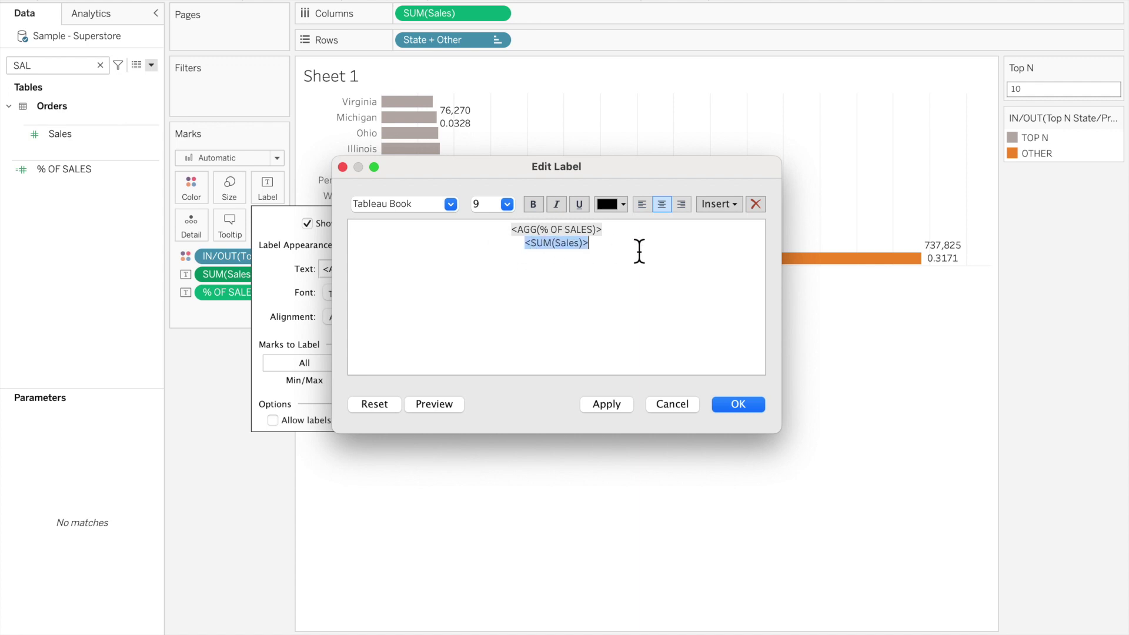
key("BackSpace")
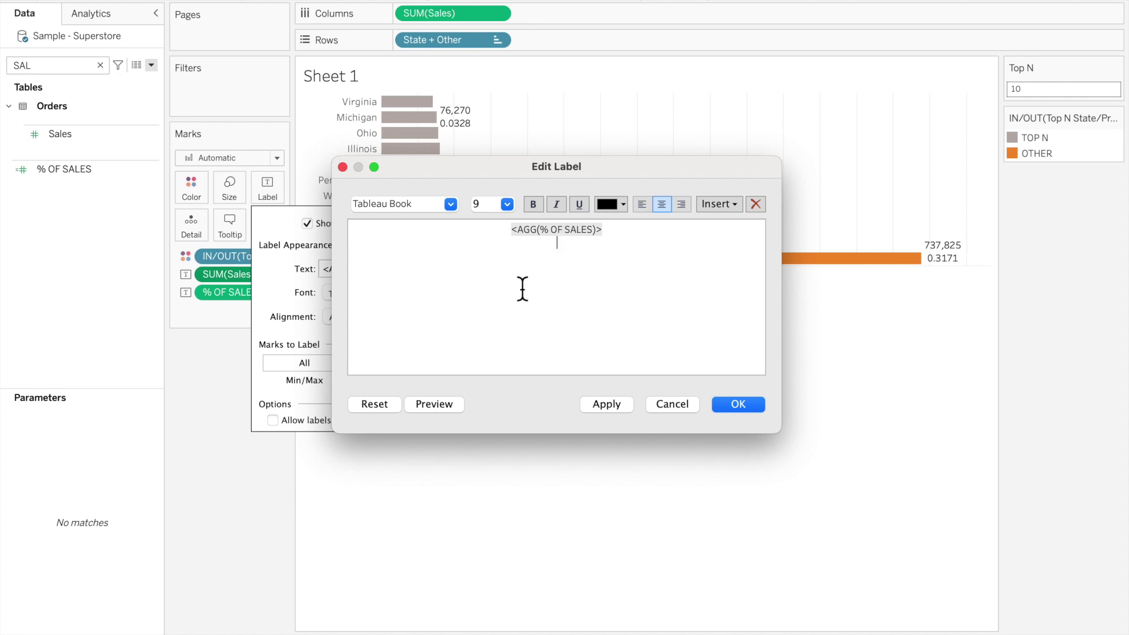
key("BackSpace")
key("super+v")
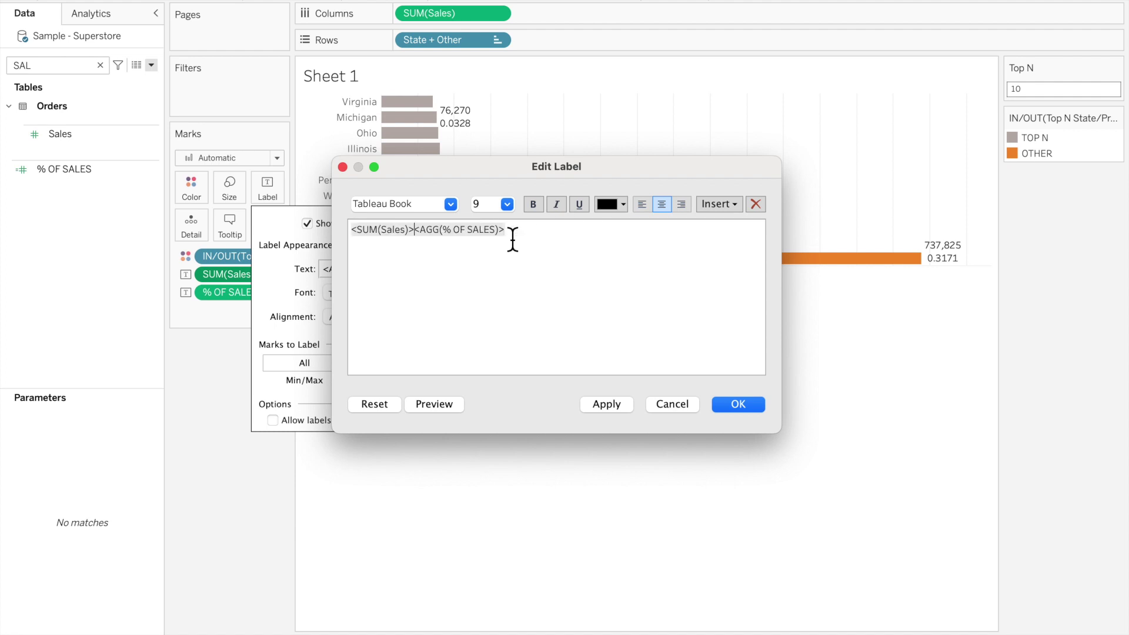
type("(")
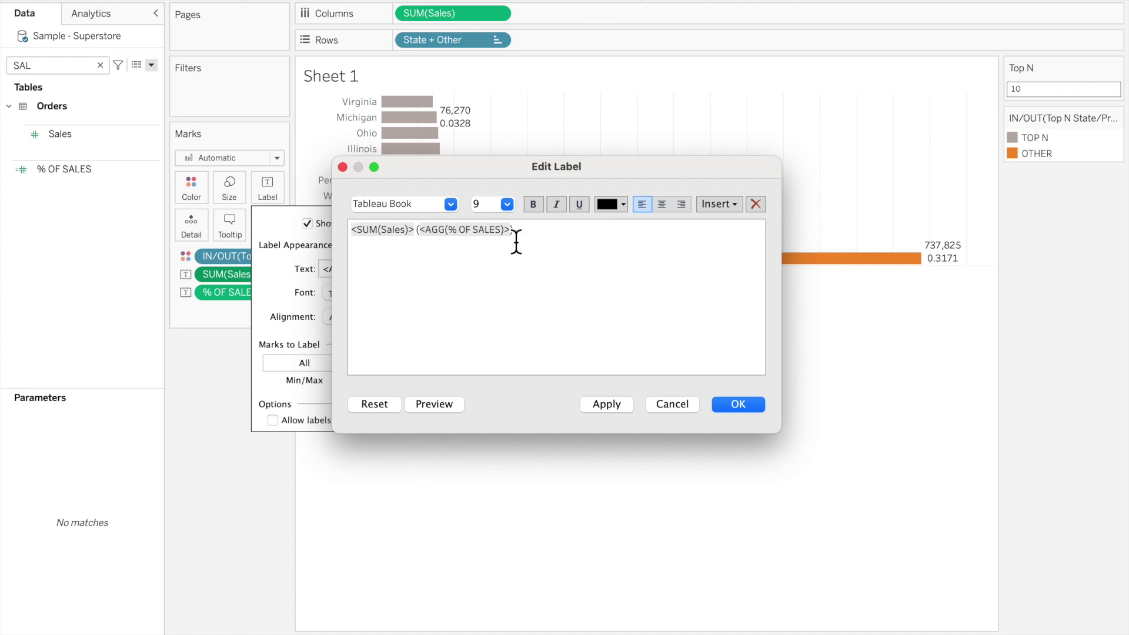
left_click(734, 407)
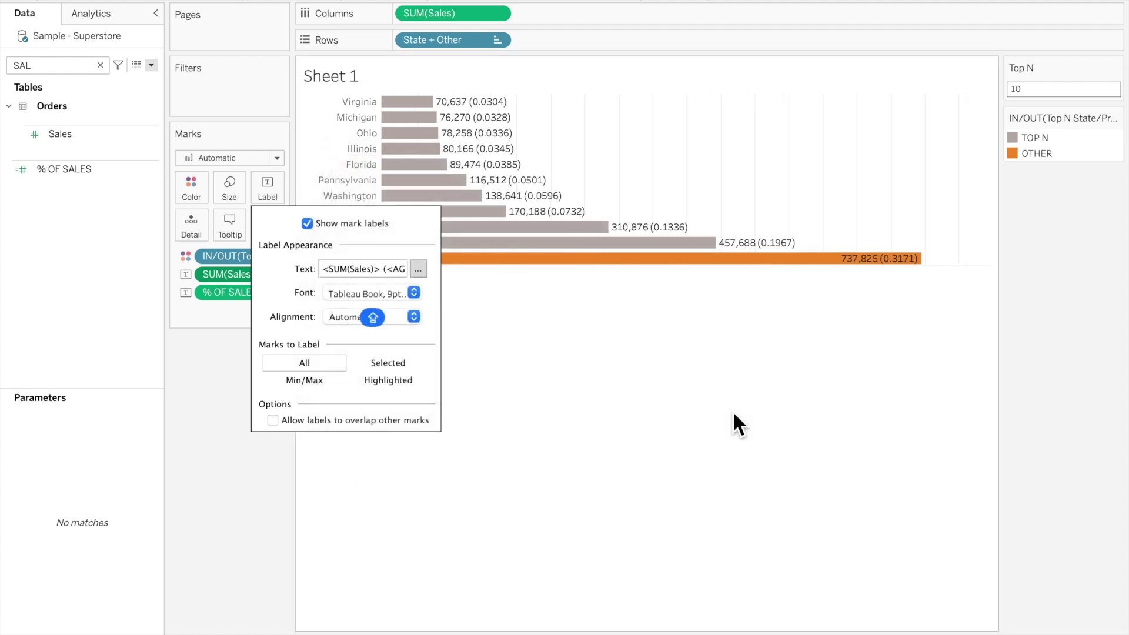
left_click(252, 476)
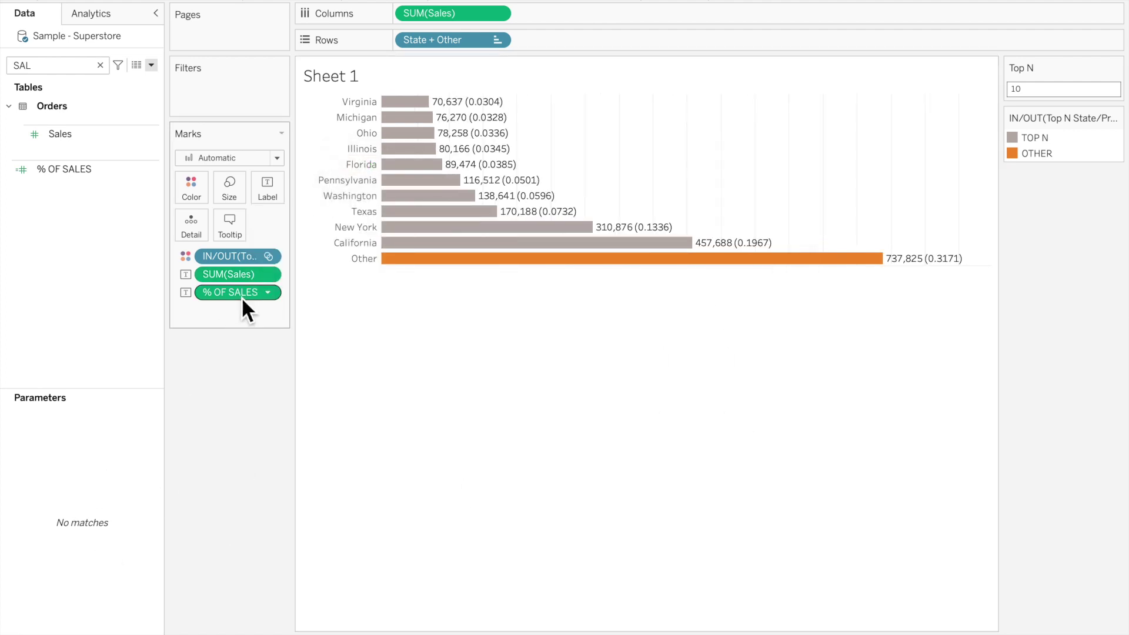
Step: Format % OF SALES as a percentage with 1 decimal place
right_click(239, 299)
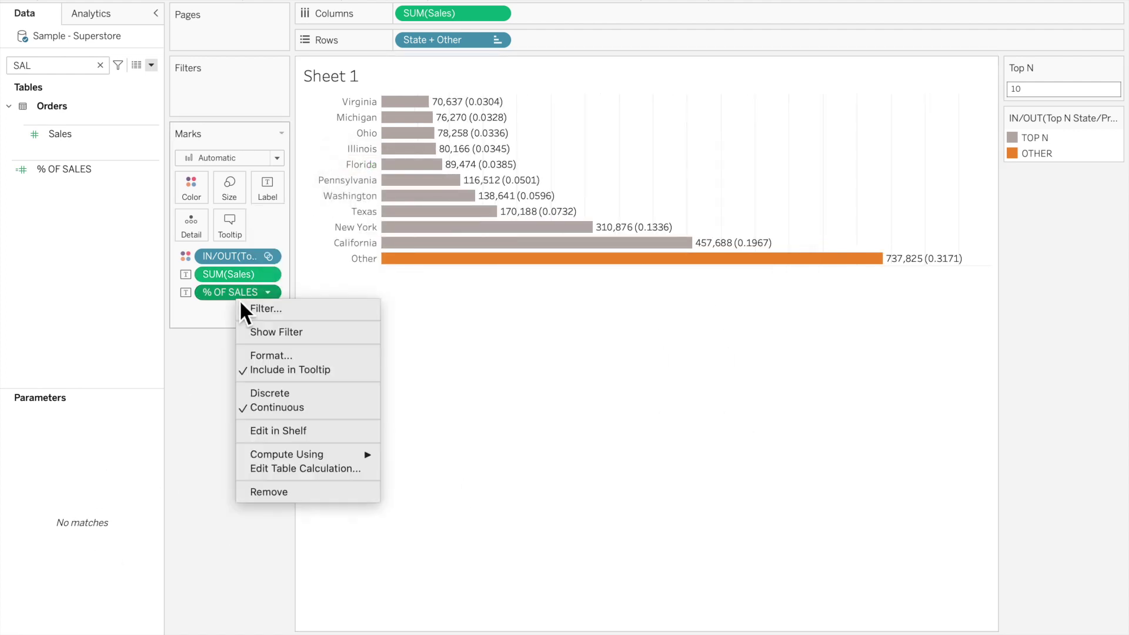
left_click(301, 357)
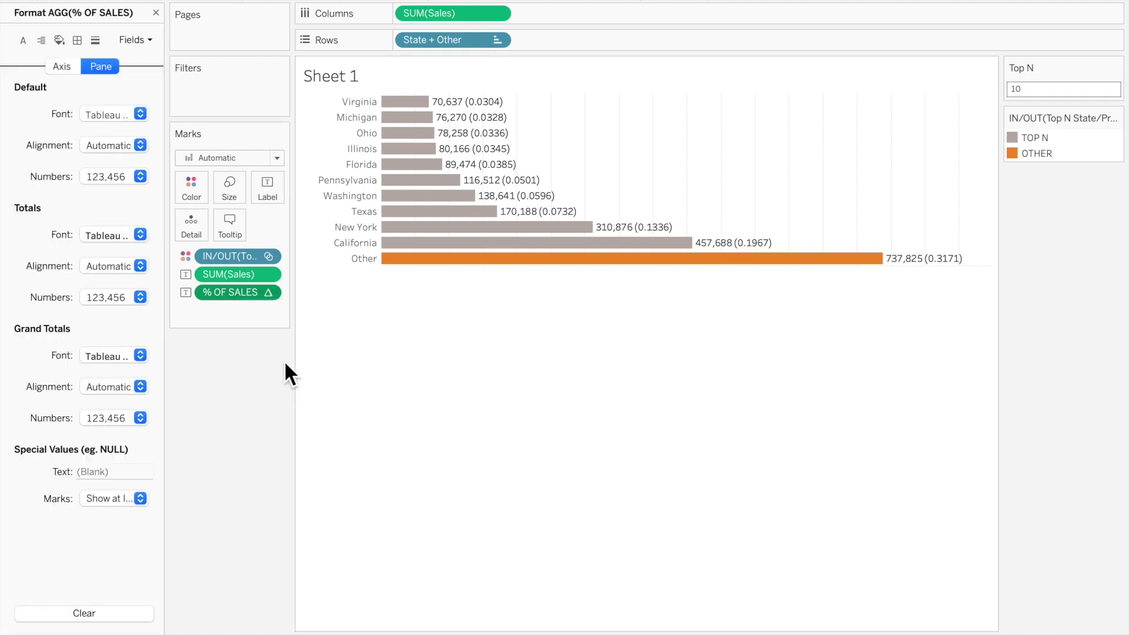
left_click(133, 190)
left_click(136, 283)
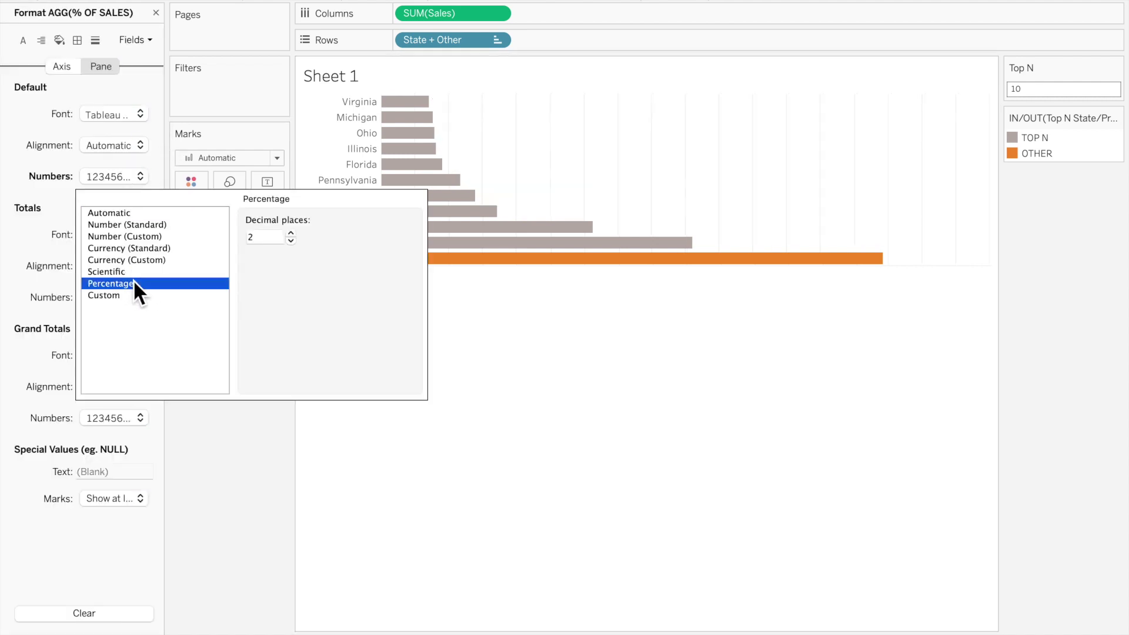
left_click(267, 237)
key("BackSpace")
type("1")
key("Return")
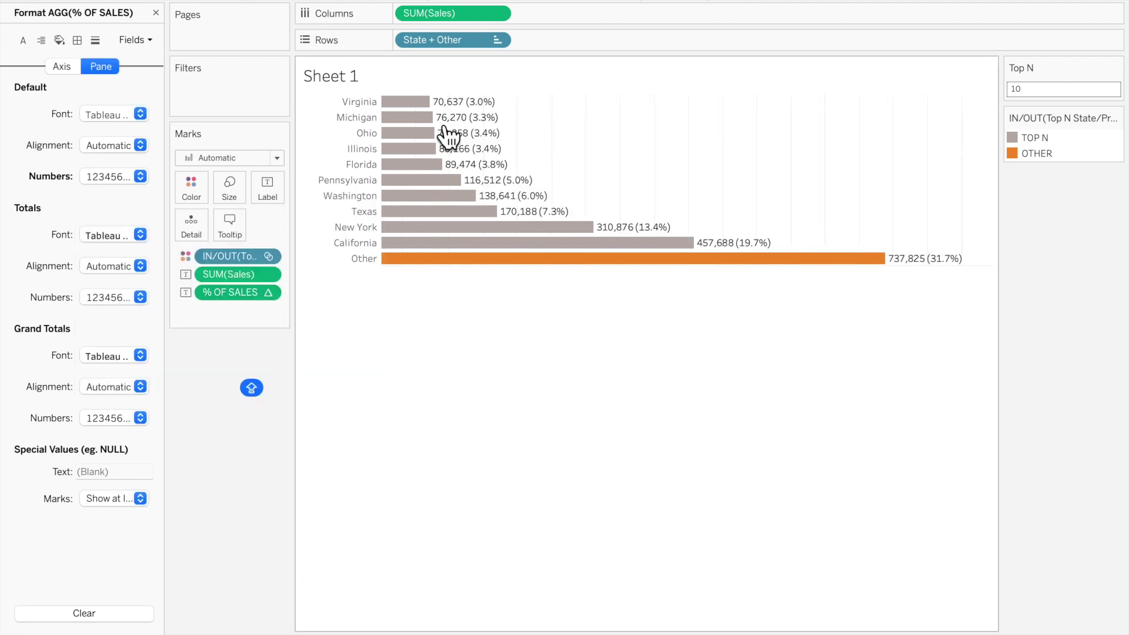
Step: Set the state chart's fit to Entire View so the bars fill the sheet
mouse_move(485, 201)
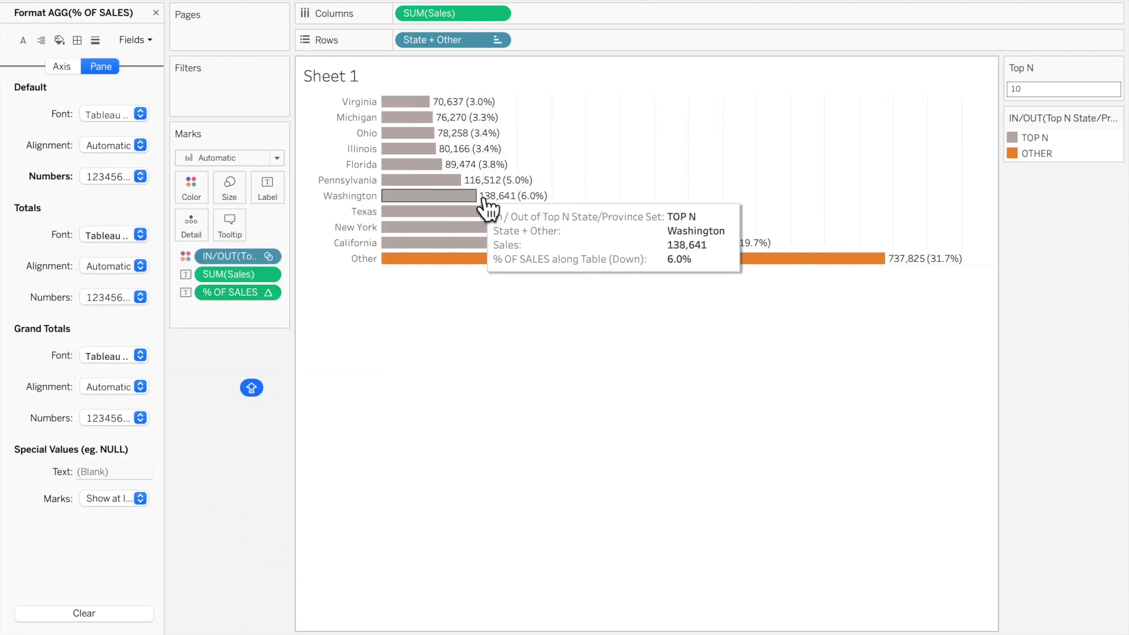
left_click(622, 2)
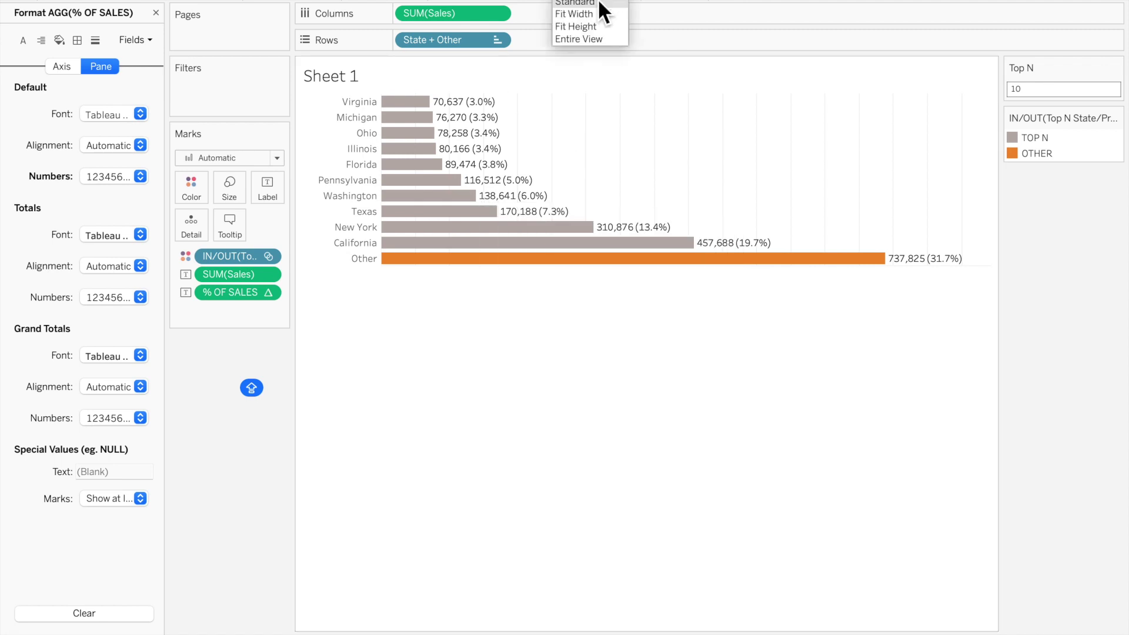
left_click(592, 41)
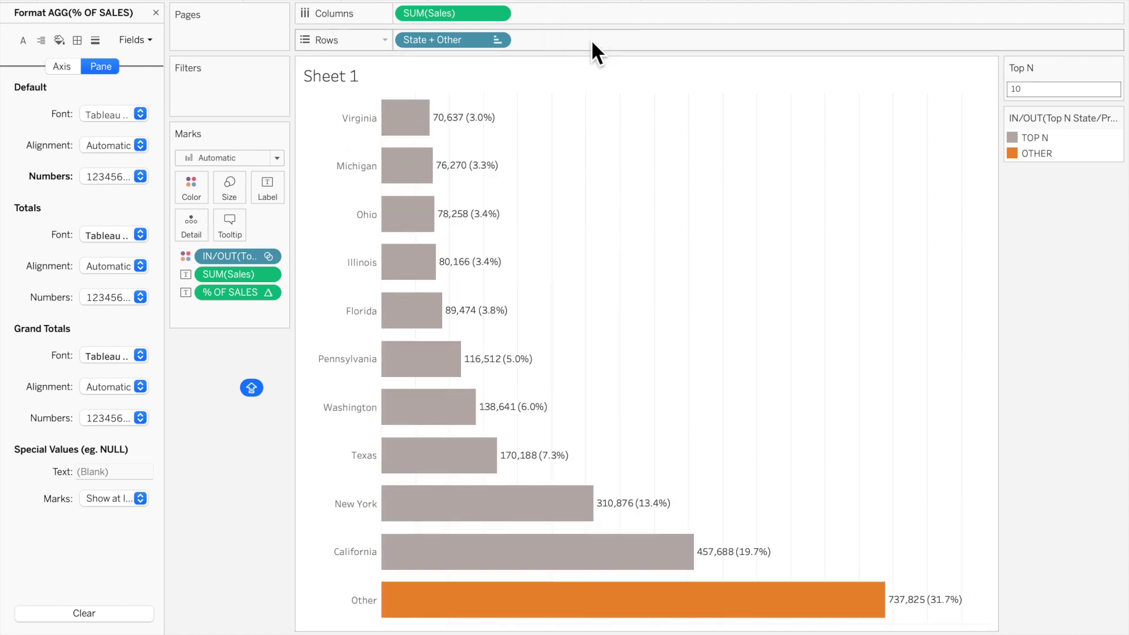
mouse_move(438, 475)
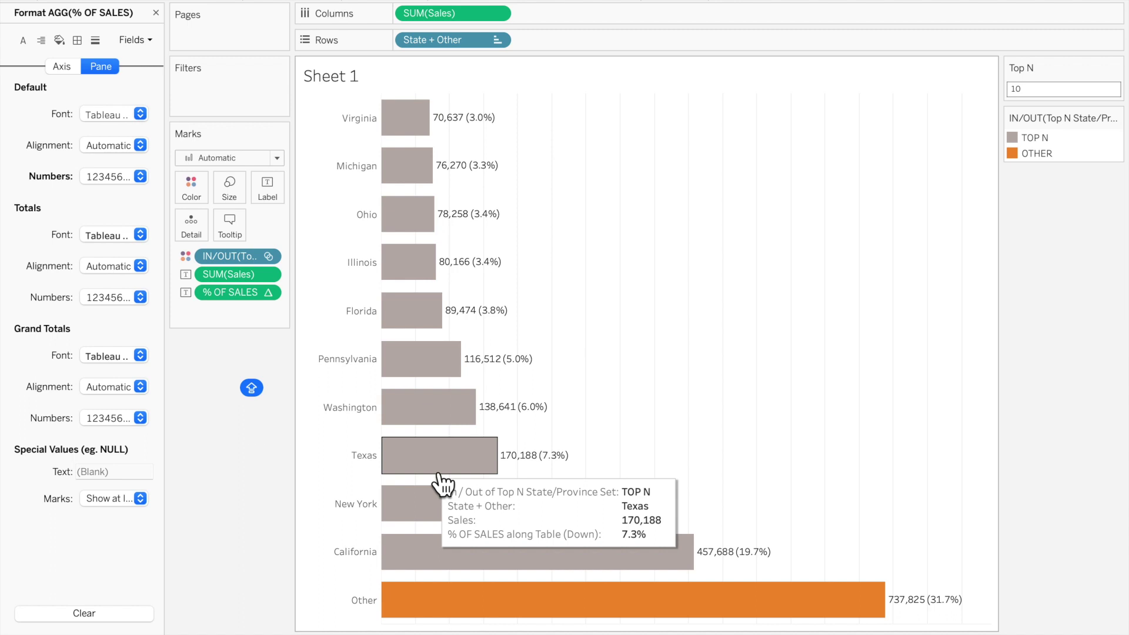
mouse_move(479, 621)
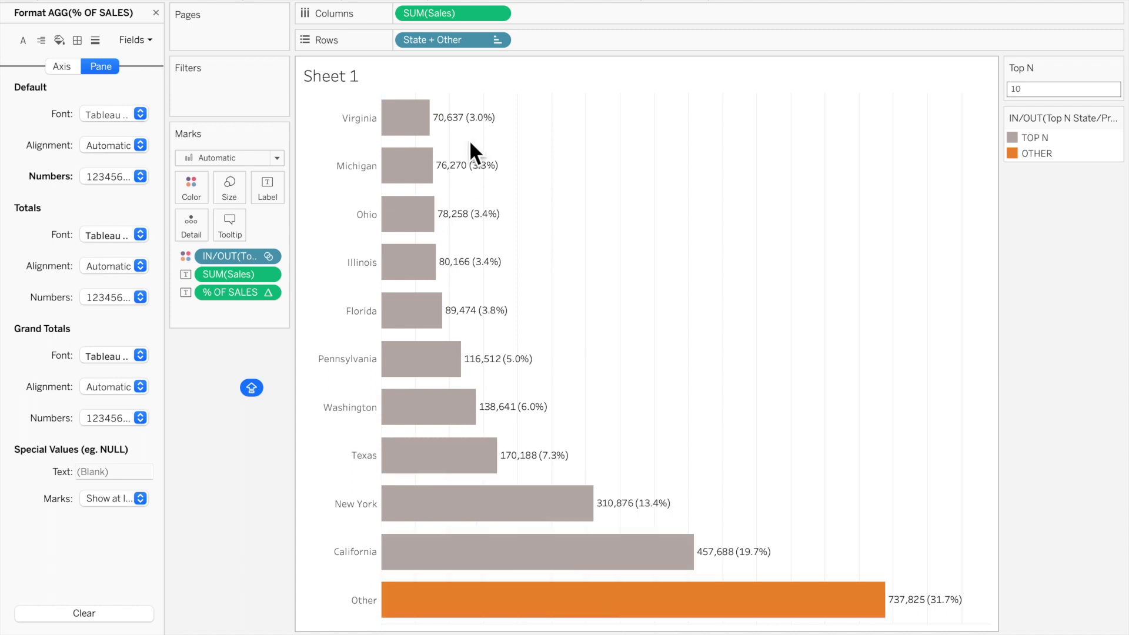
mouse_move(506, 532)
Step: Close the Format pane, rename the sheet TOP N & OTHERS STATES, and add a new worksheet
left_click(156, 12)
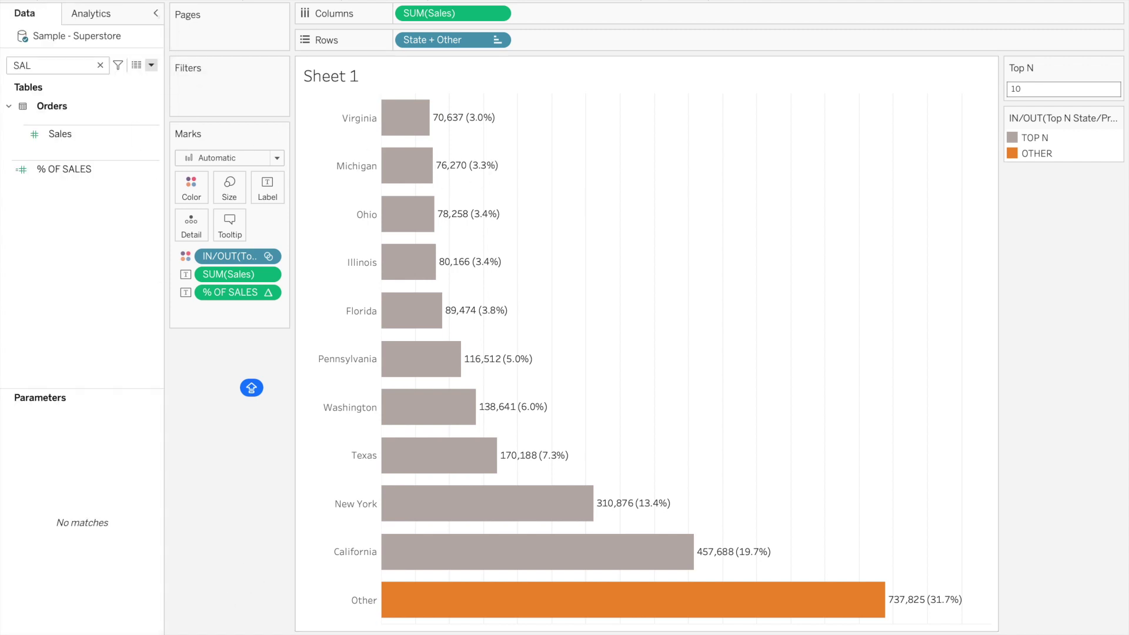
right_click(93, 622)
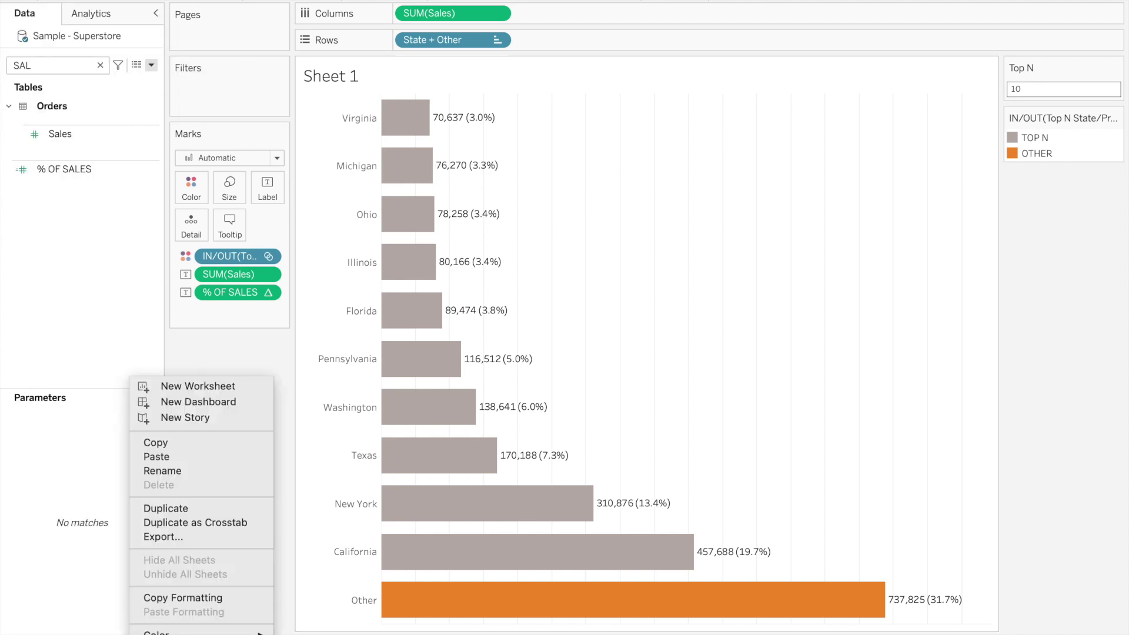
left_click(189, 476)
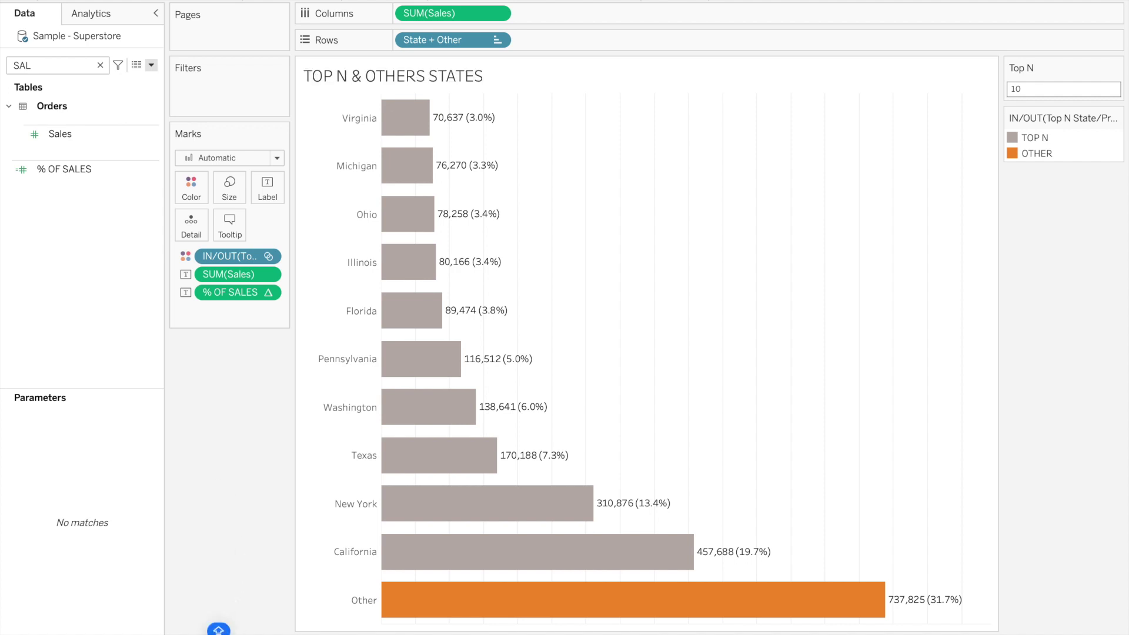
key("ctrl+m")
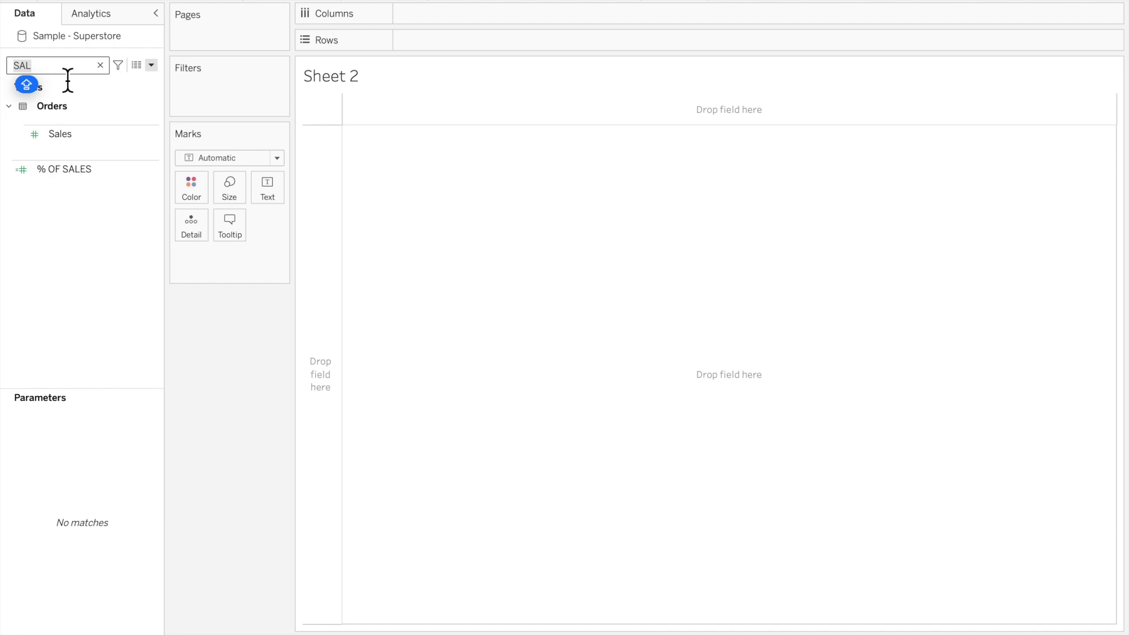
Step: Put Region on Rows and Sales in the view as horizontal bars
type("REG")
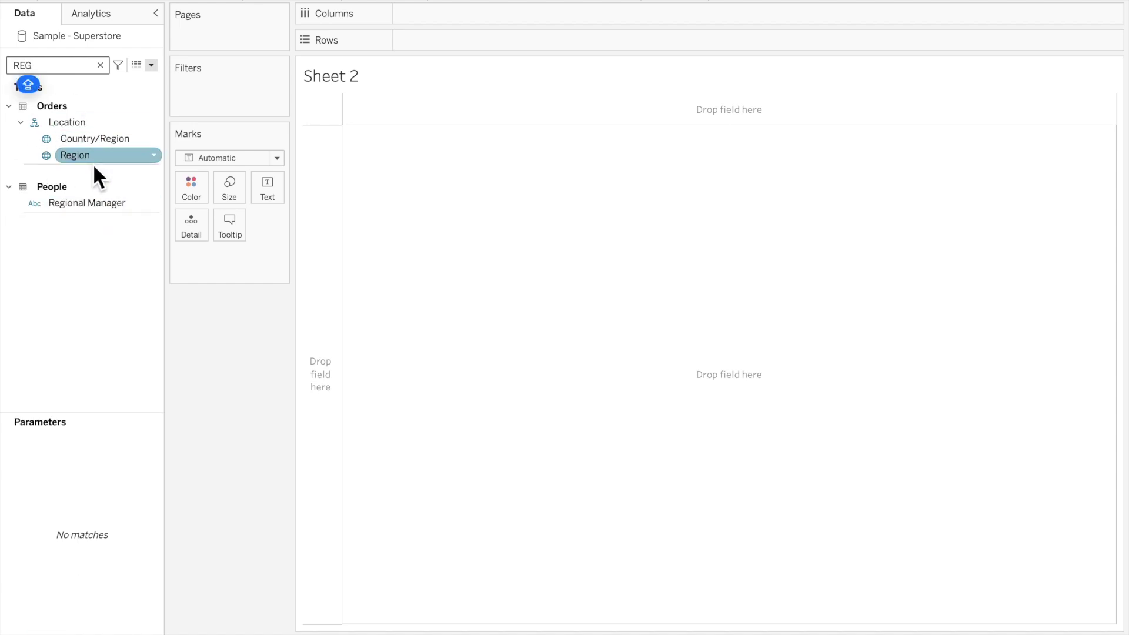
left_click_drag(93, 160, 455, 44)
type("SA")
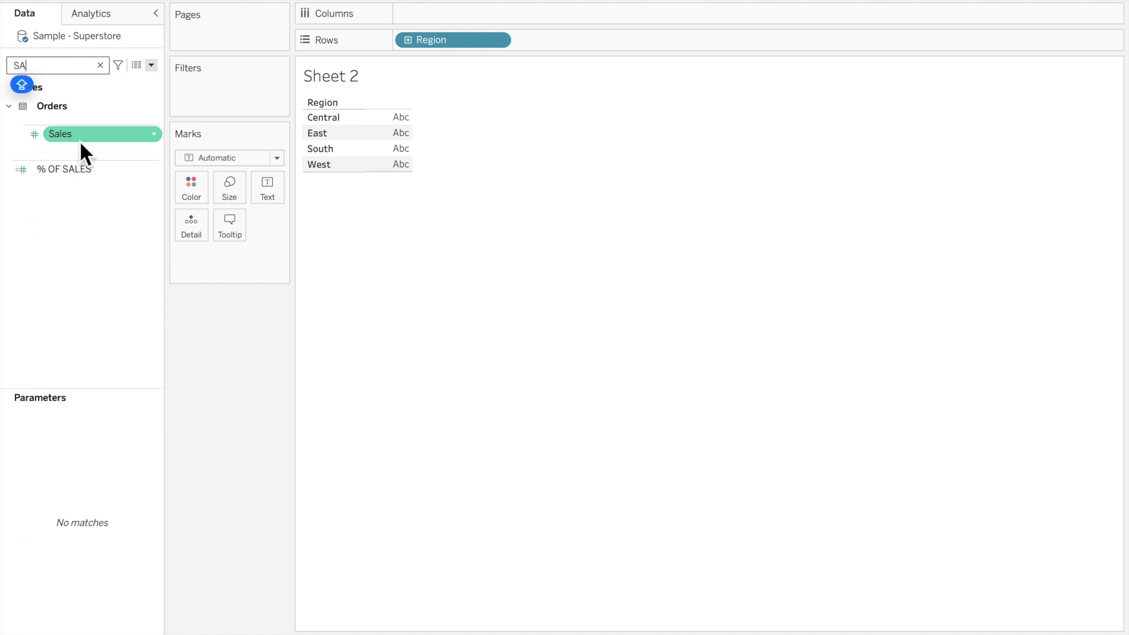
left_click_drag(80, 141, 411, 160)
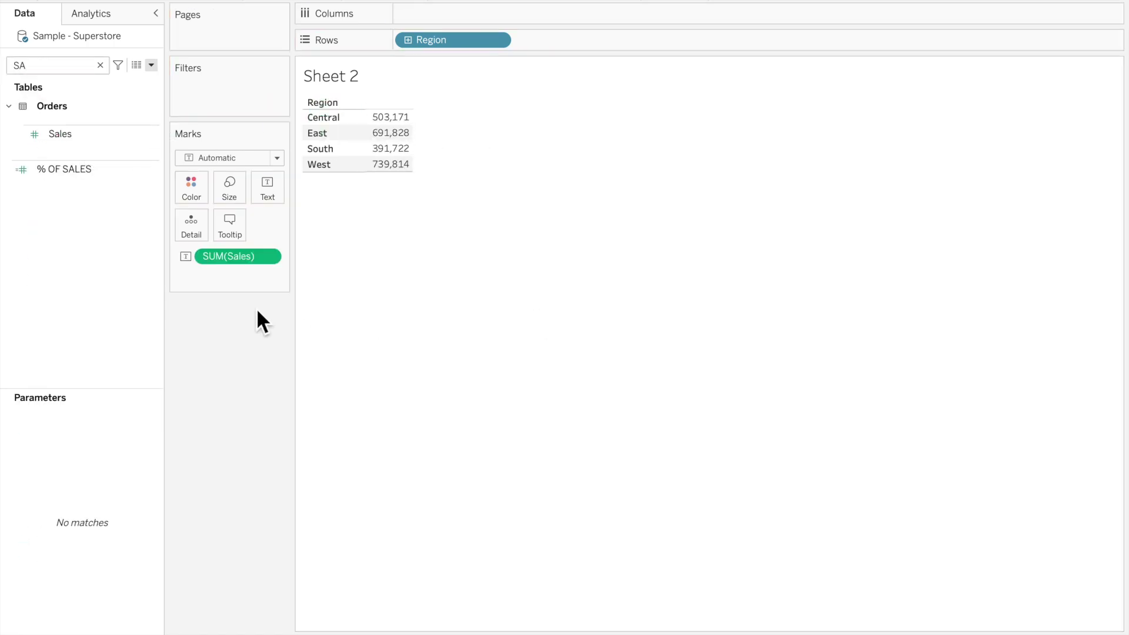
left_click(1082, 6)
left_click(1000, 110)
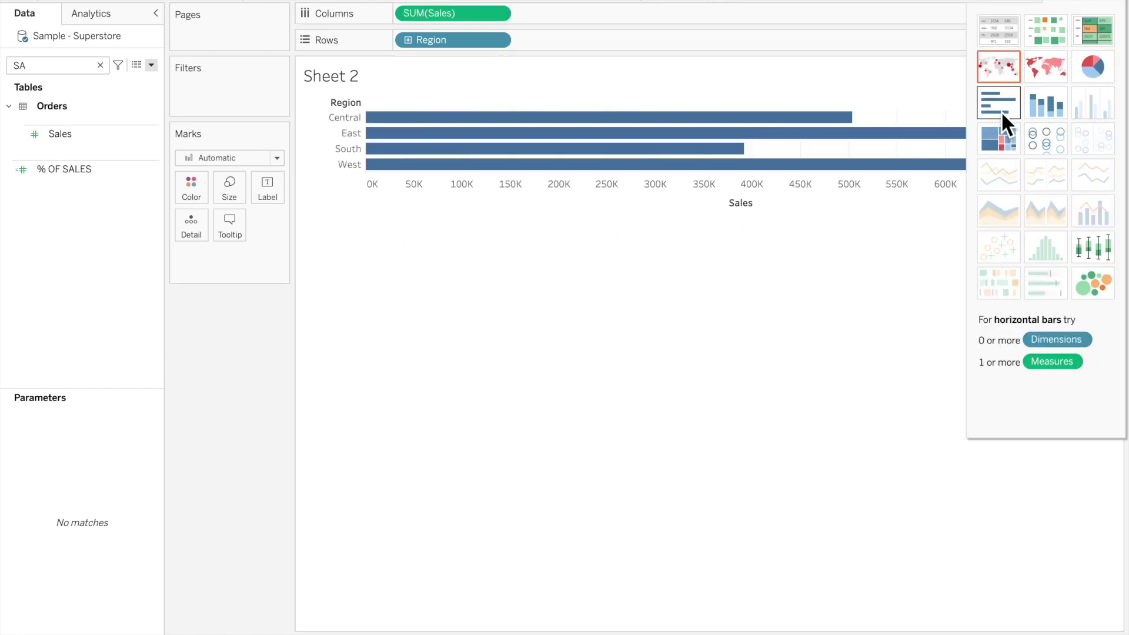
Step: Sort the regions ascending by sales and label the bars with Sales and % OF SALES
left_click(388, 2)
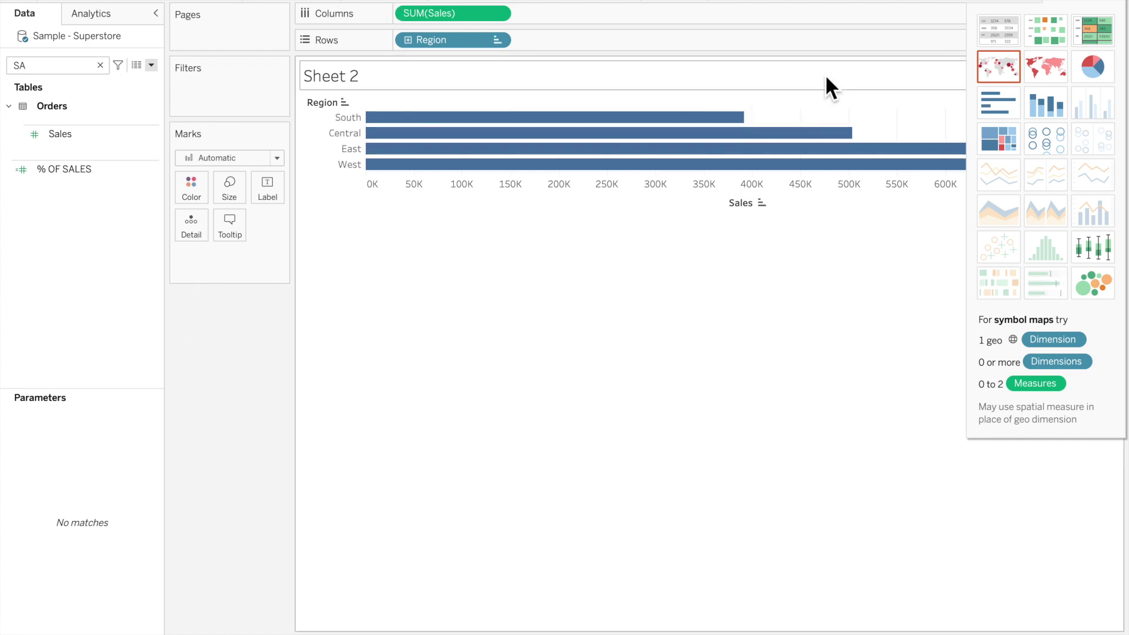
left_click(1089, 5)
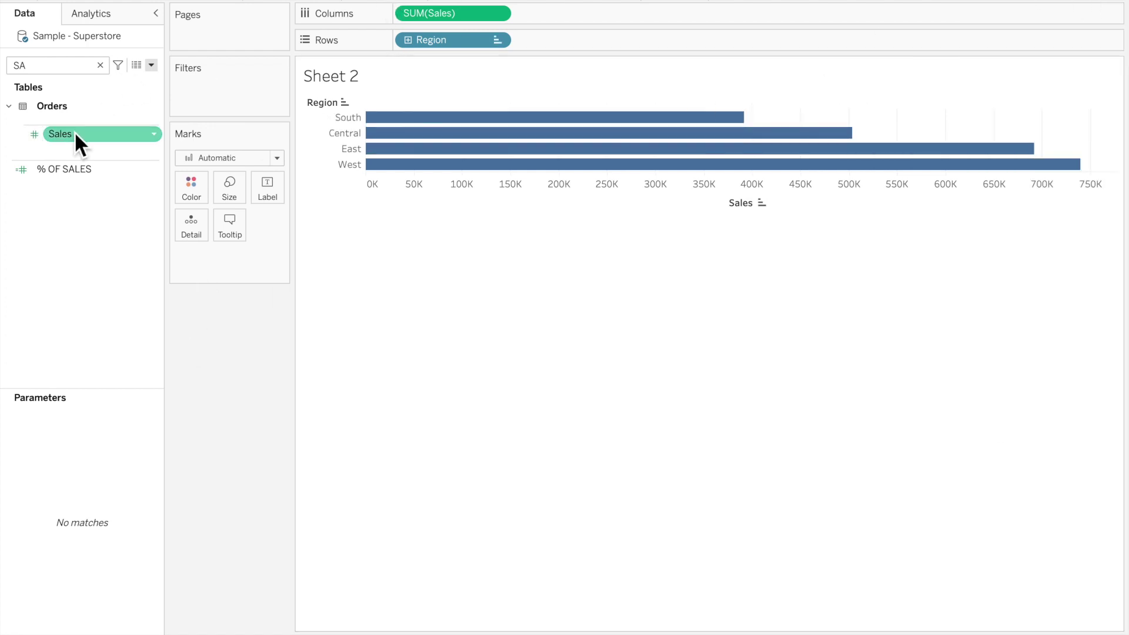
left_click_drag(74, 131, 270, 185)
left_click_drag(71, 171, 274, 188)
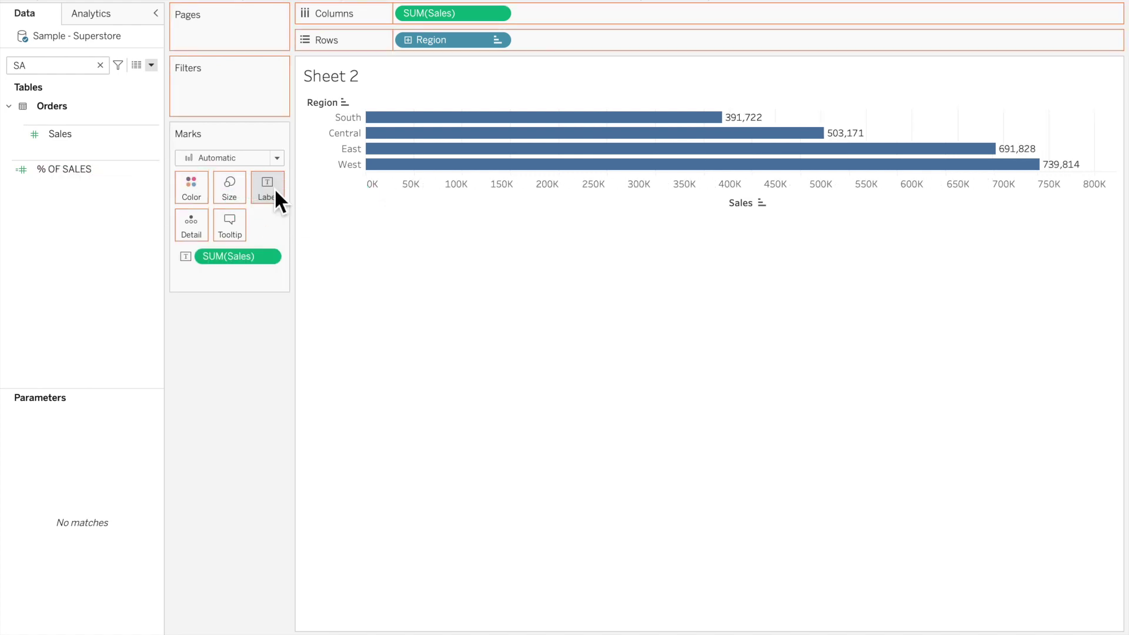
Step: Edit the label text into one line showing Sales followed by the share in parentheses
left_click(275, 188)
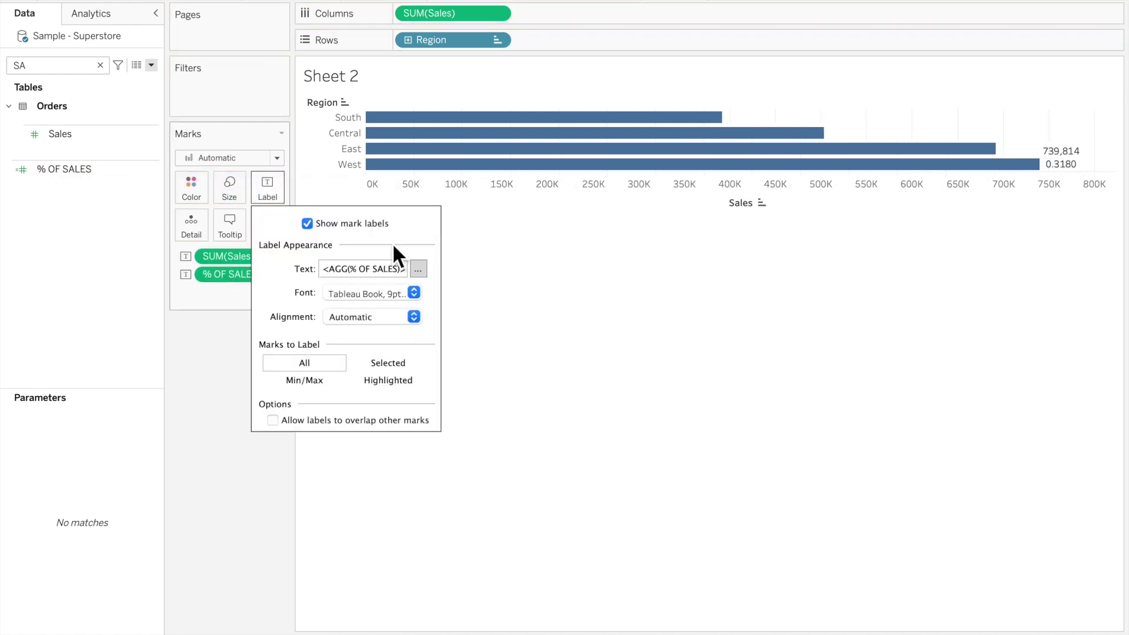
left_click(418, 269)
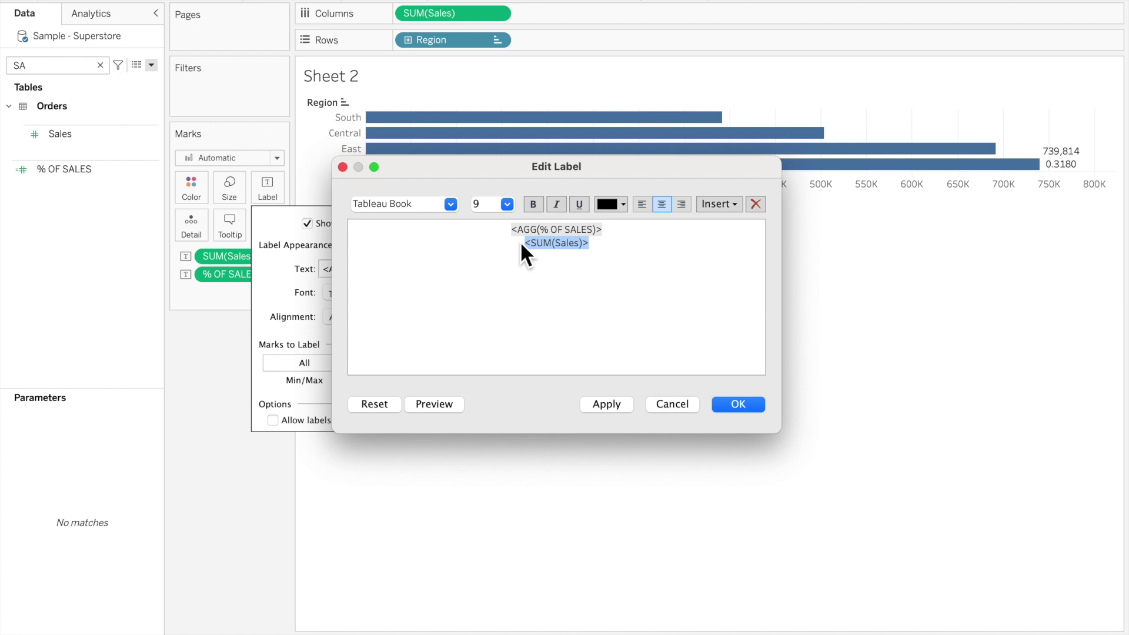
key("BackSpace")
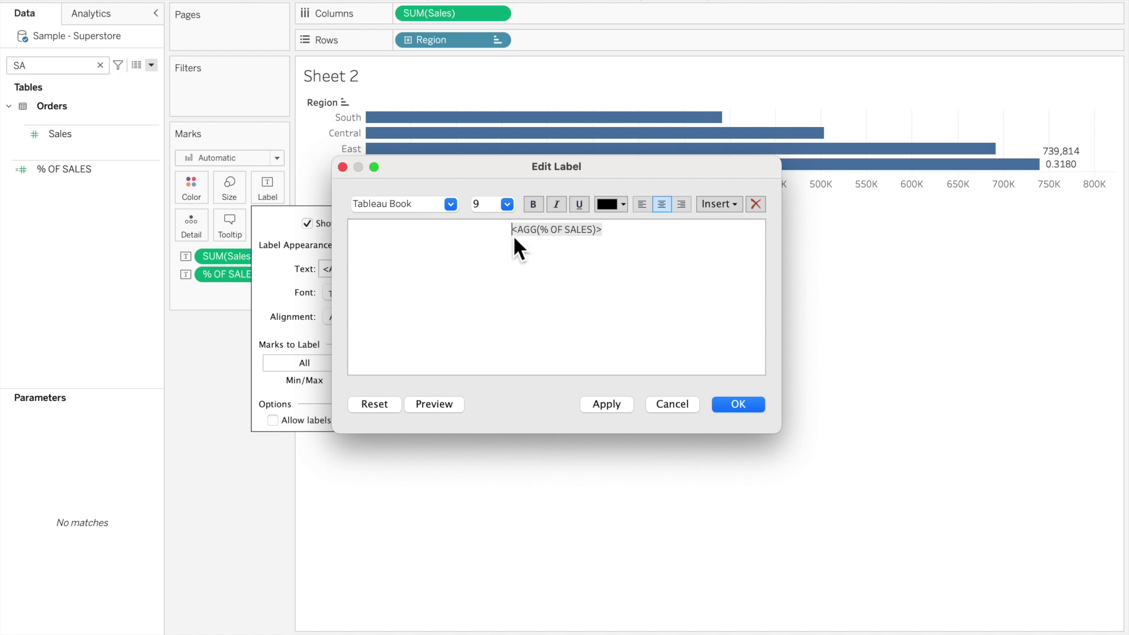
type("<SUM(Sales)>")
type("(")
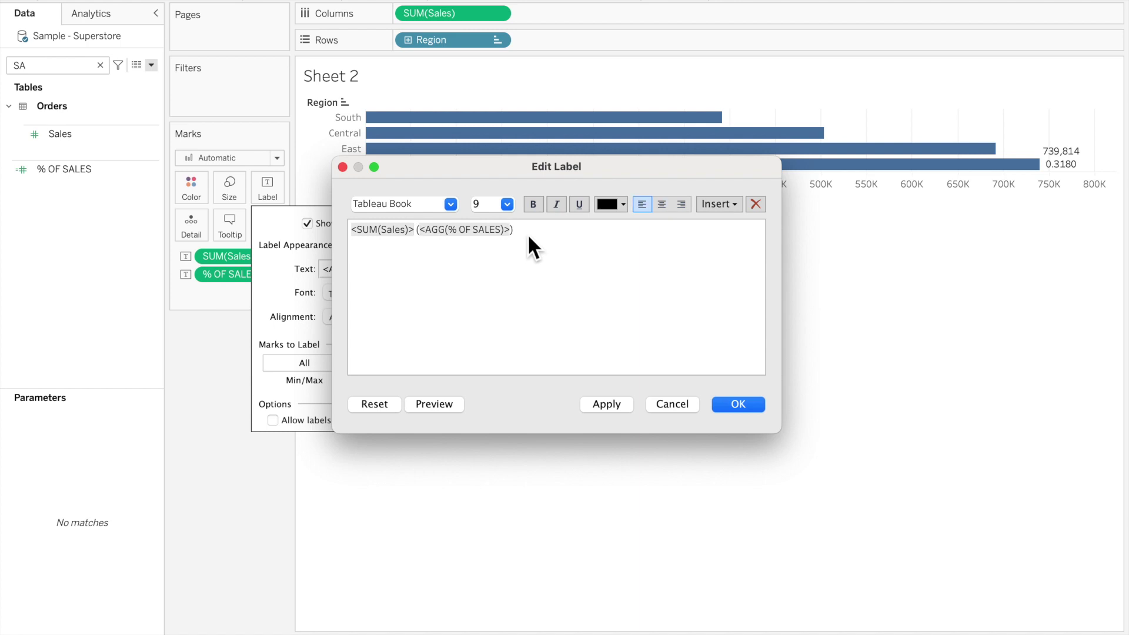
left_click(739, 404)
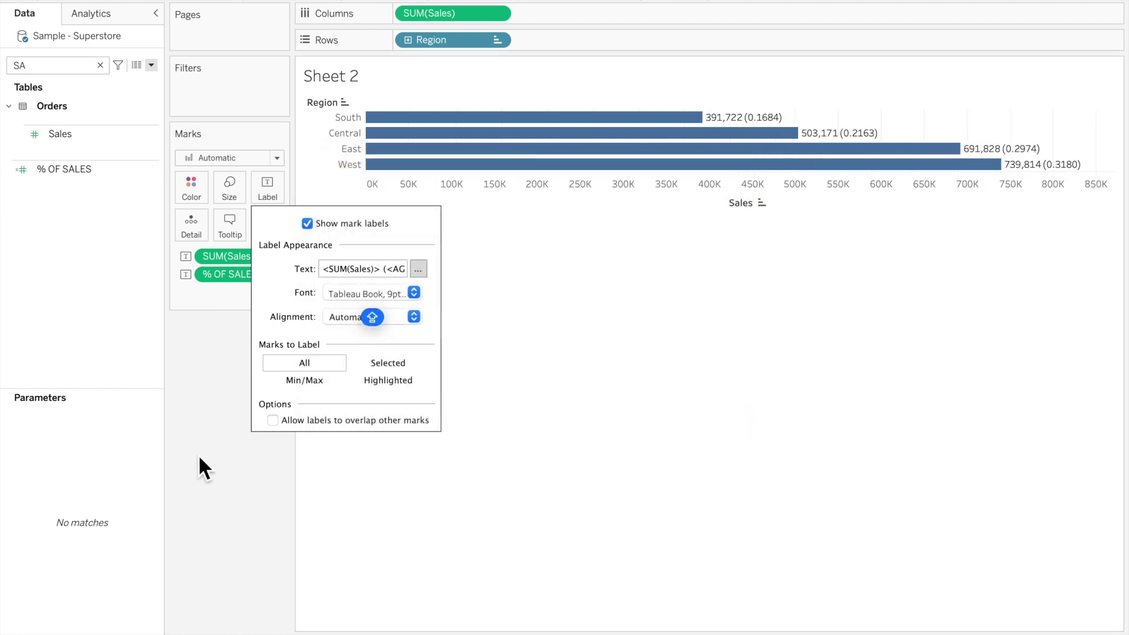
left_click(252, 476)
Step: Format % OF SALES as a percentage with 1 decimal and close the Format pane
right_click(242, 274)
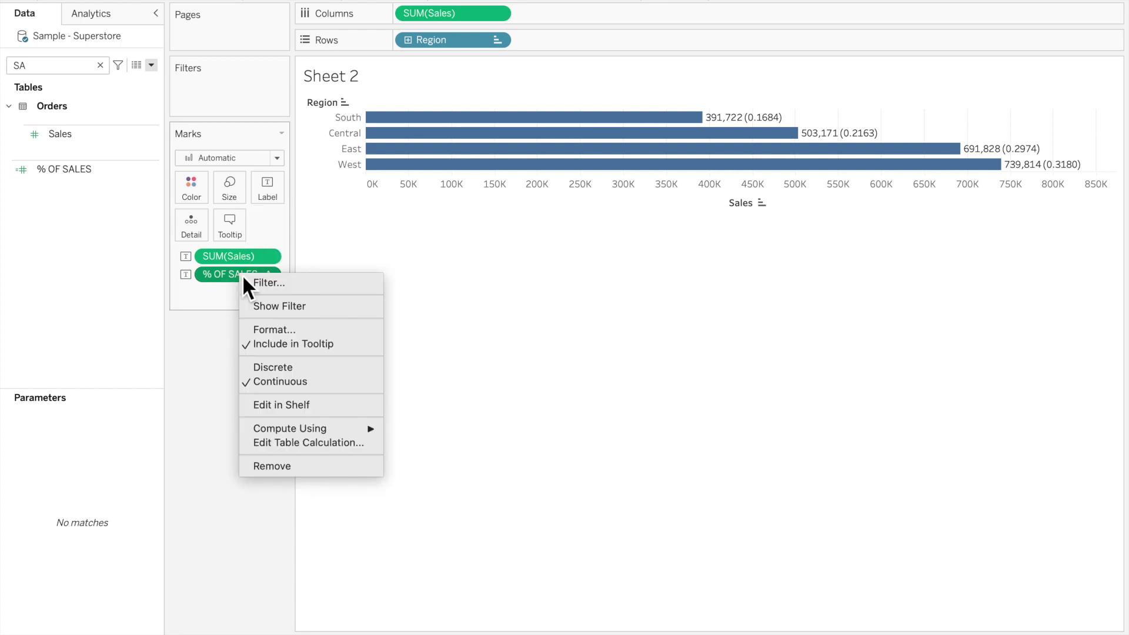
left_click(280, 328)
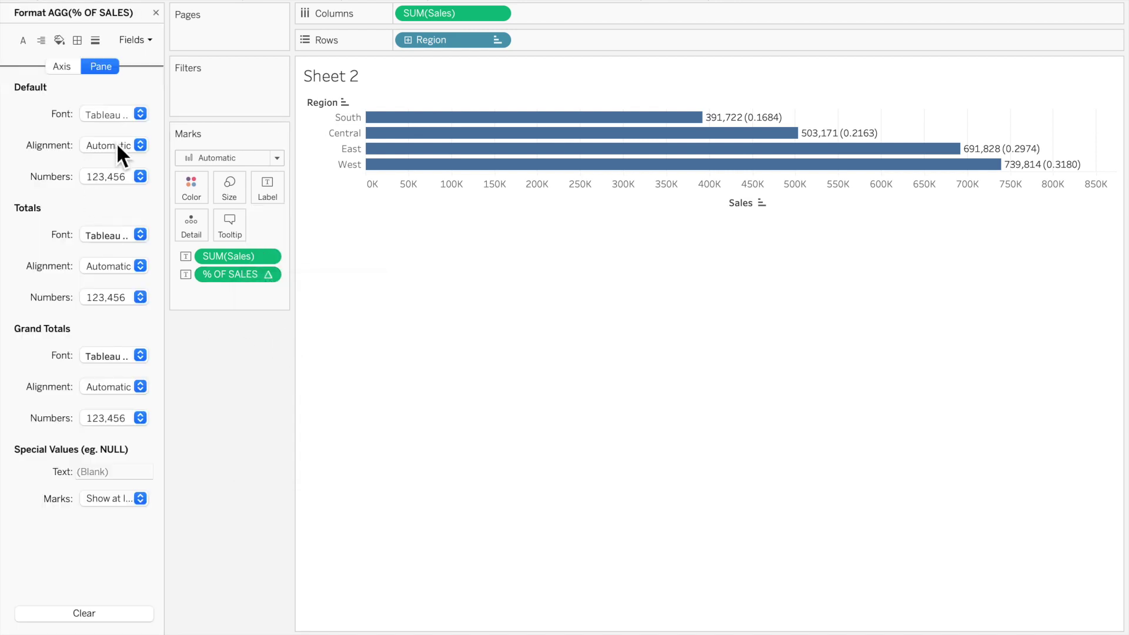
left_click(123, 177)
left_click(124, 284)
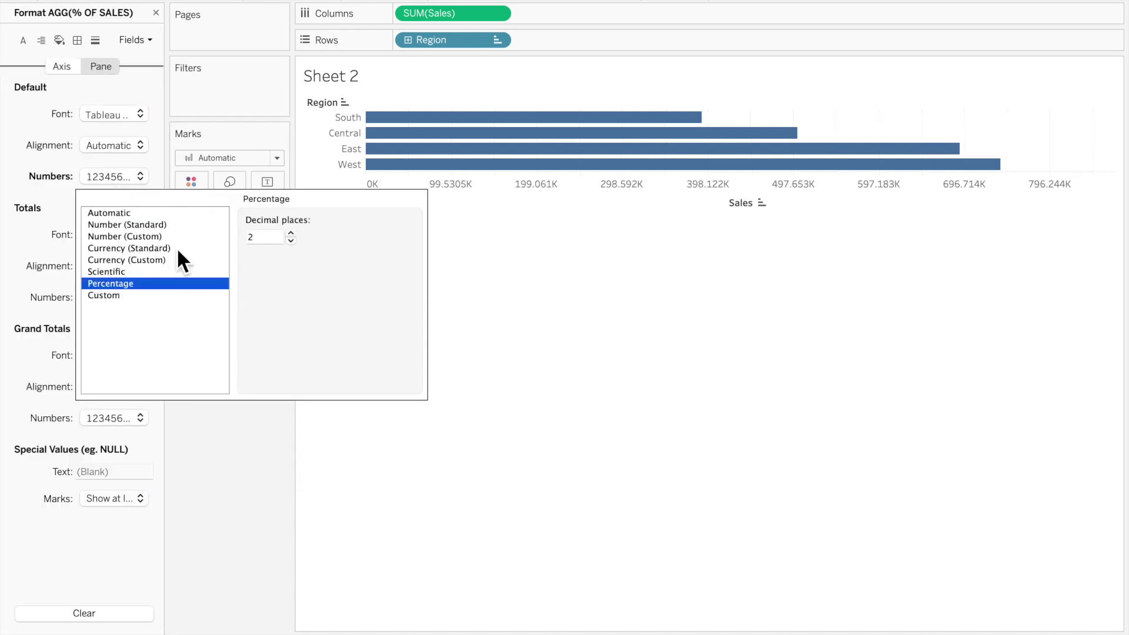
double_click(268, 237)
type("1")
left_click(235, 487)
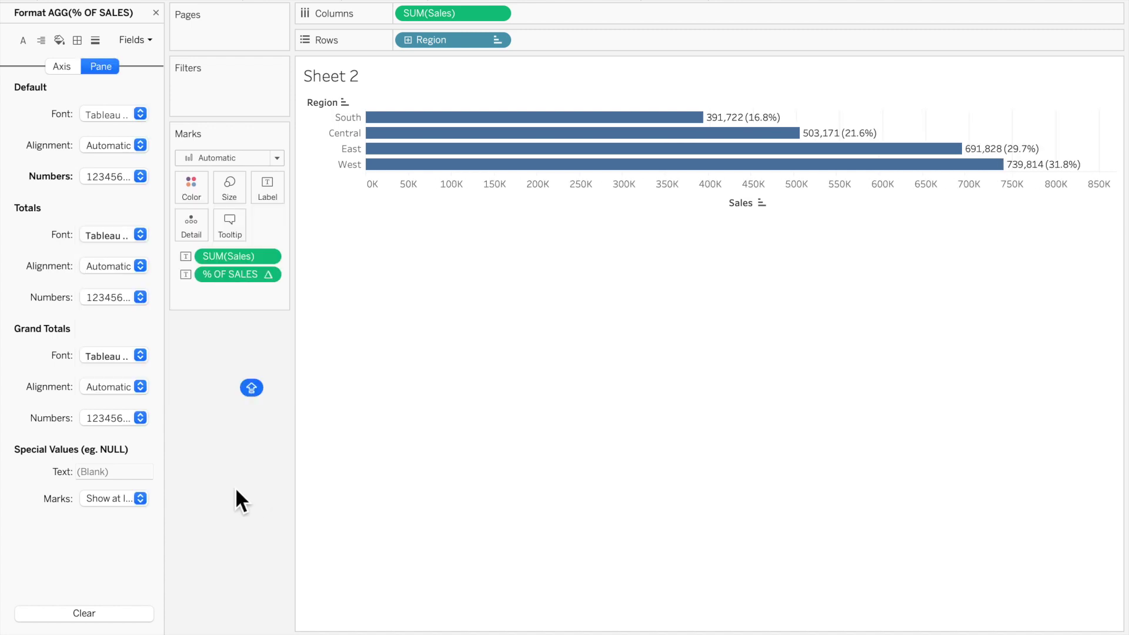
left_click(642, 197)
left_click(193, 189)
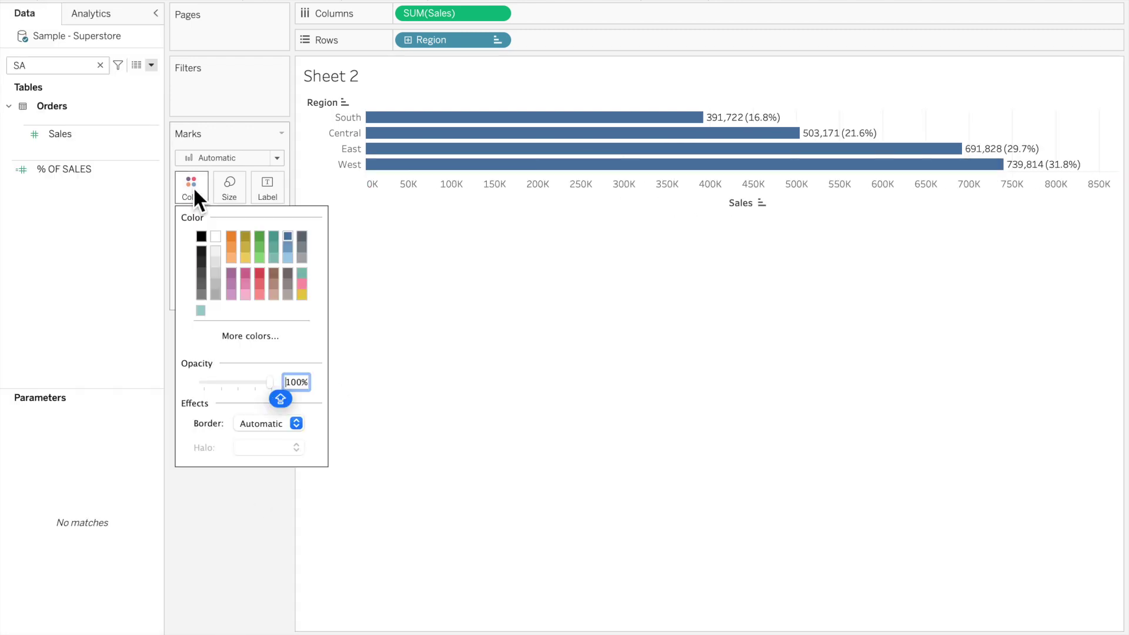
Step: Colour the region bars light grey CCCCCC through More colors
left_click(286, 344)
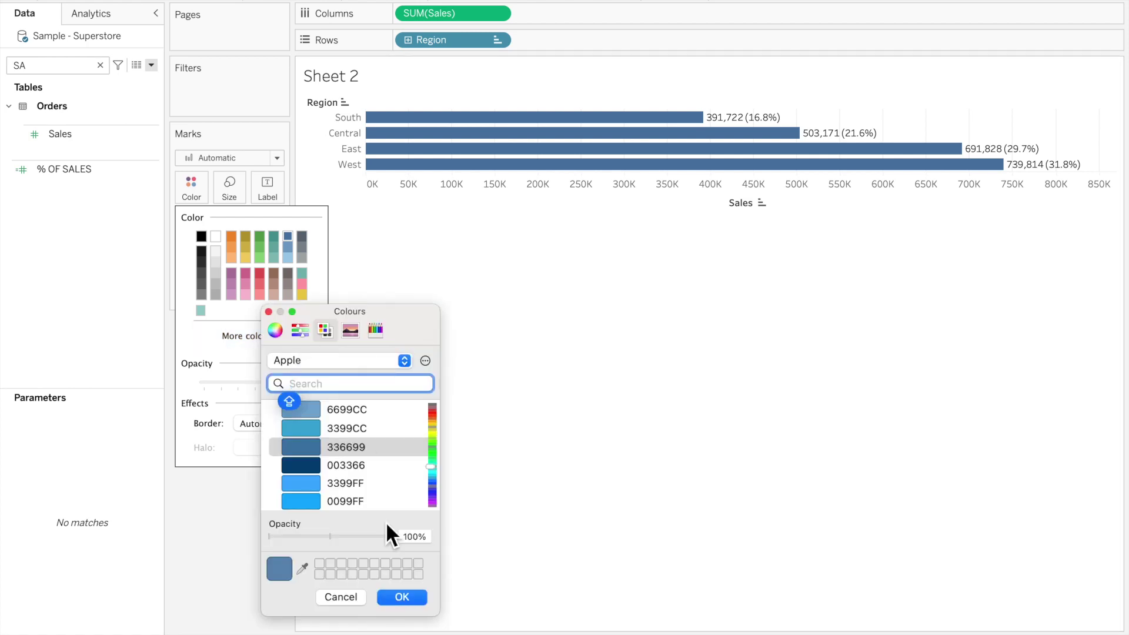
type("CCCCC")
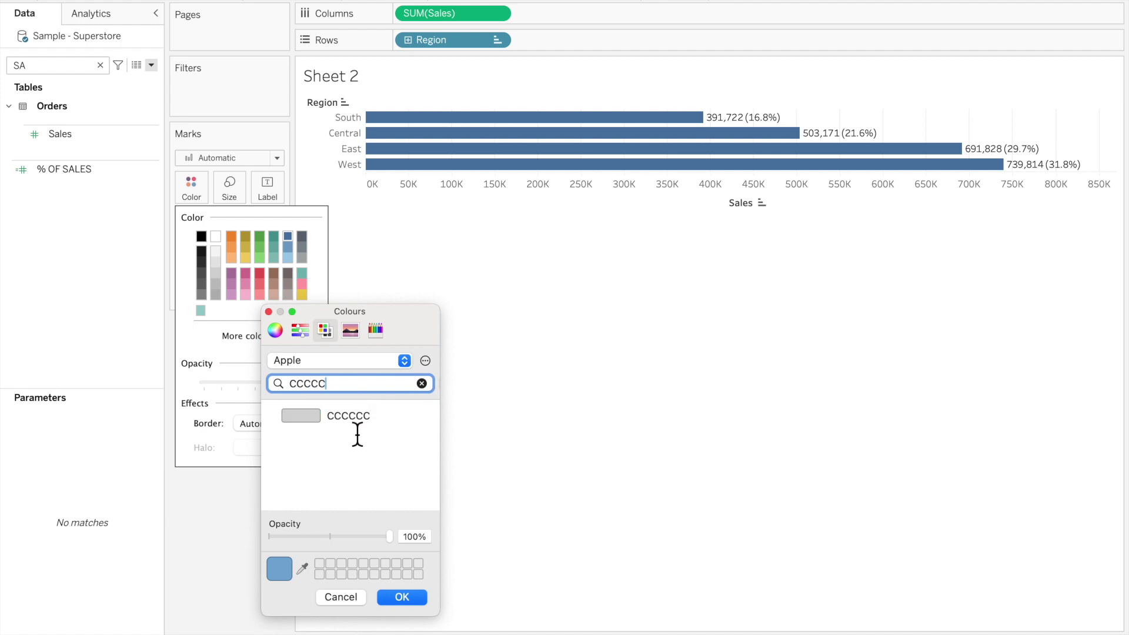
left_click(353, 418)
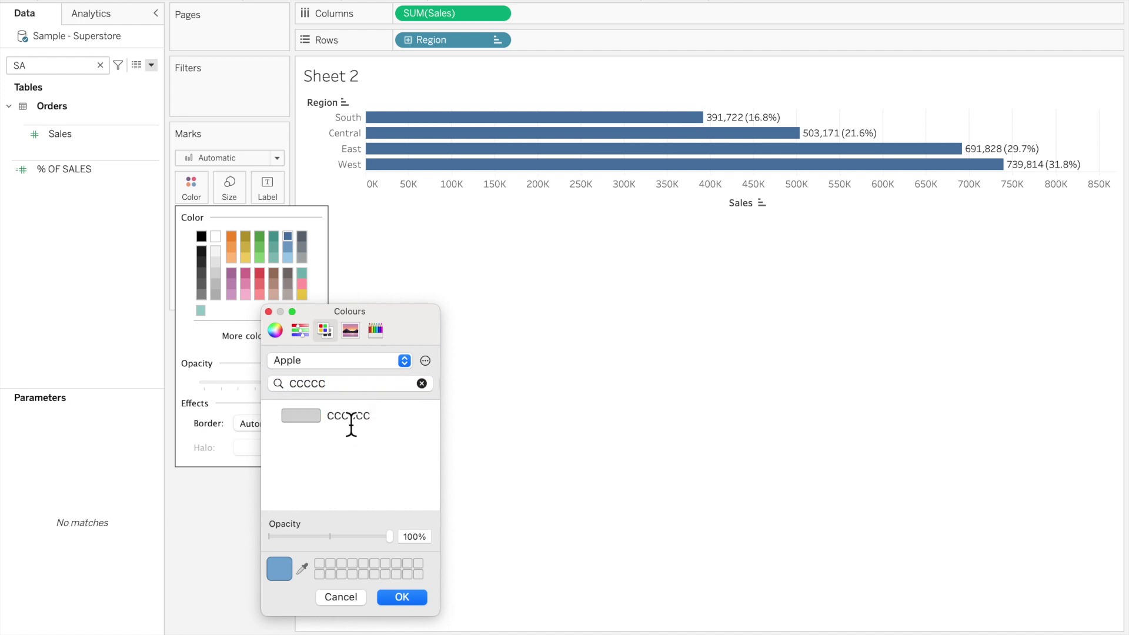
left_click(408, 598)
left_click(777, 368)
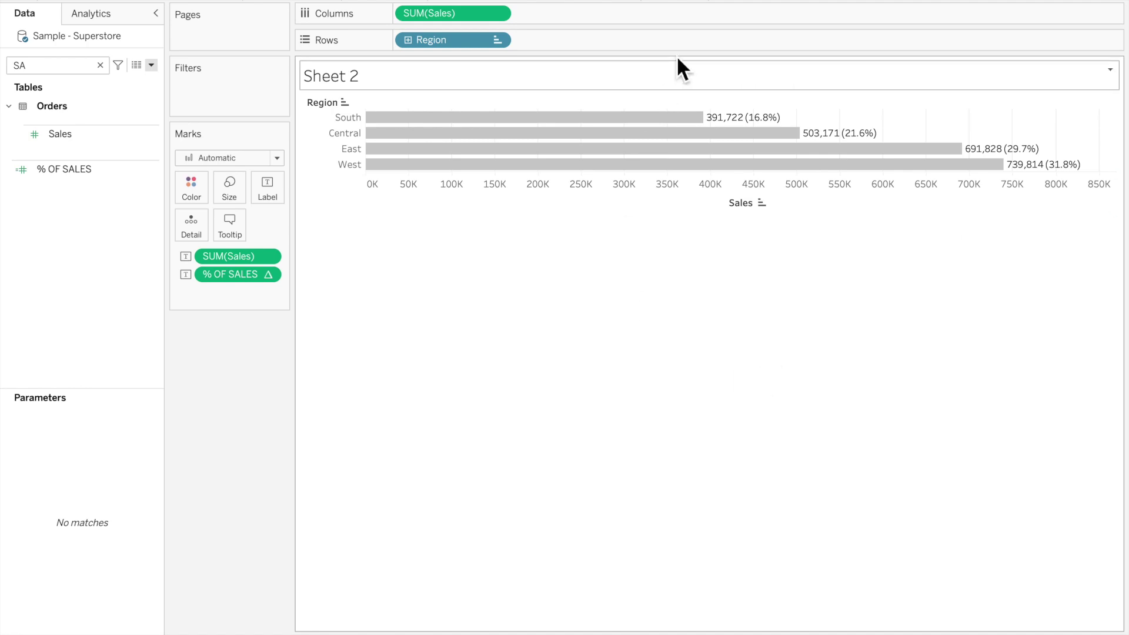
Step: Set the region chart's fit to Entire View and hide the Sales axis header
left_click(612, 2)
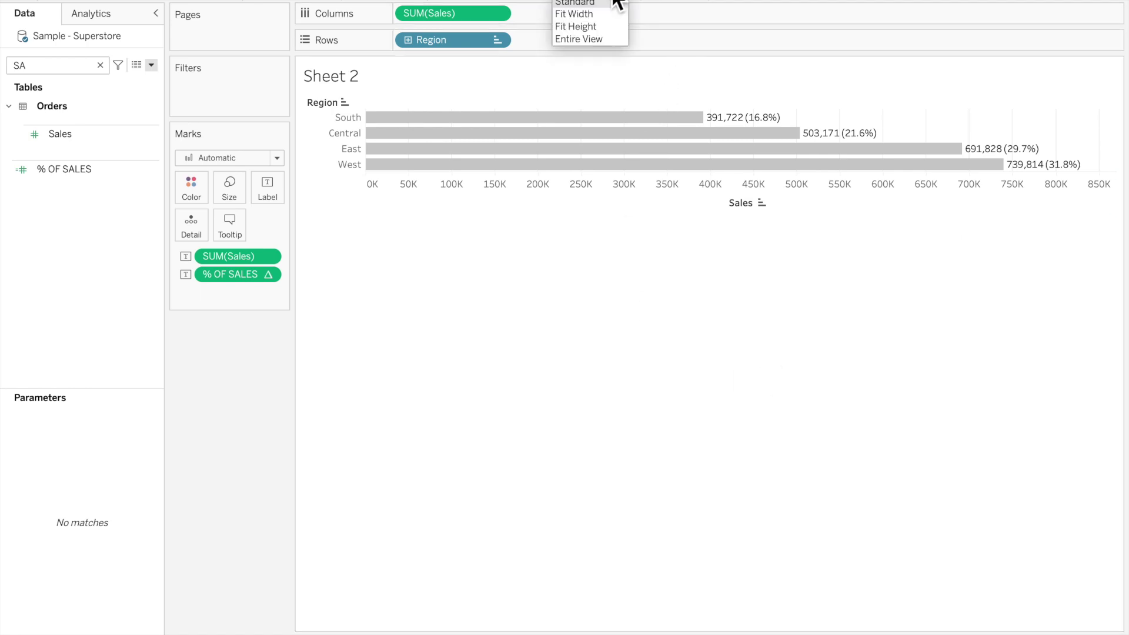
left_click(589, 41)
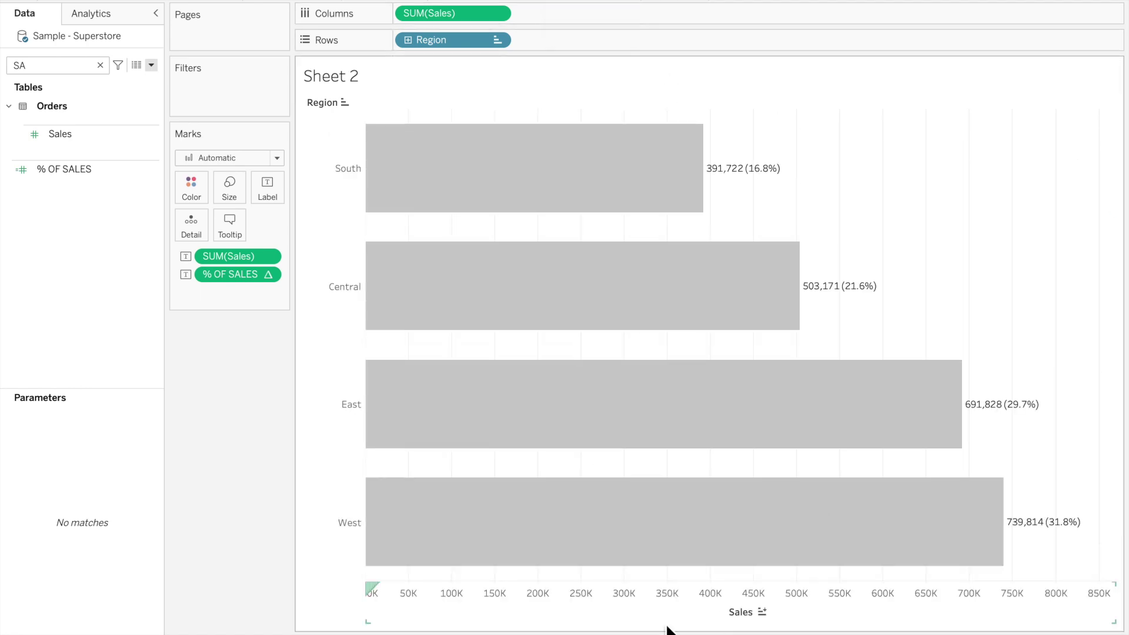
right_click(667, 618)
left_click(715, 586)
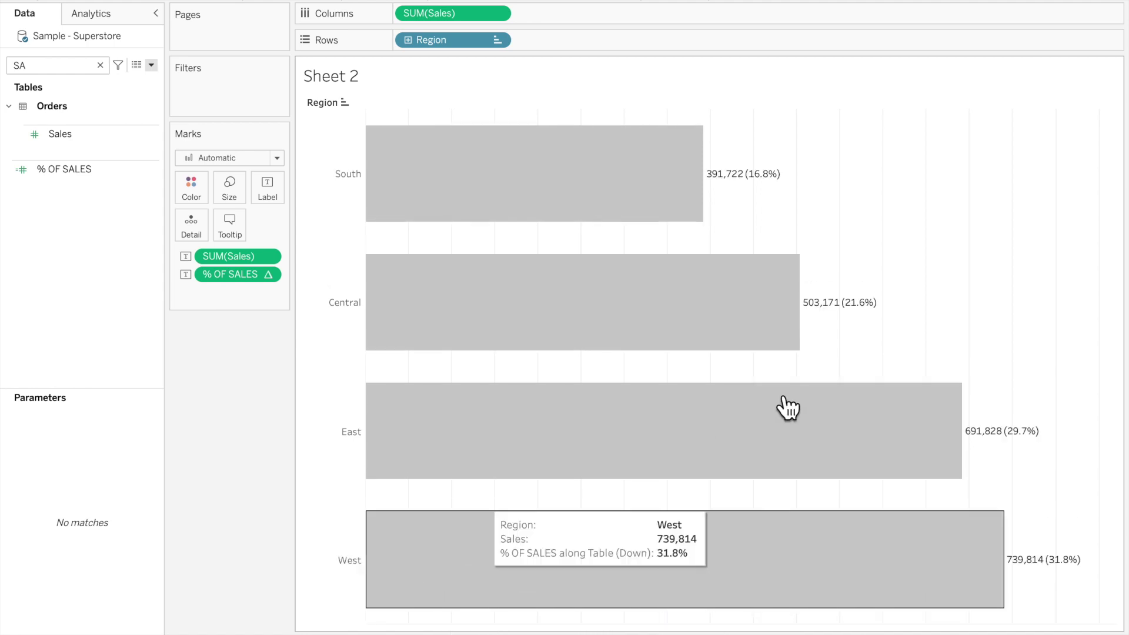
Step: Set grid lines and zero lines to None in the sheet's line formatting
right_click(922, 259)
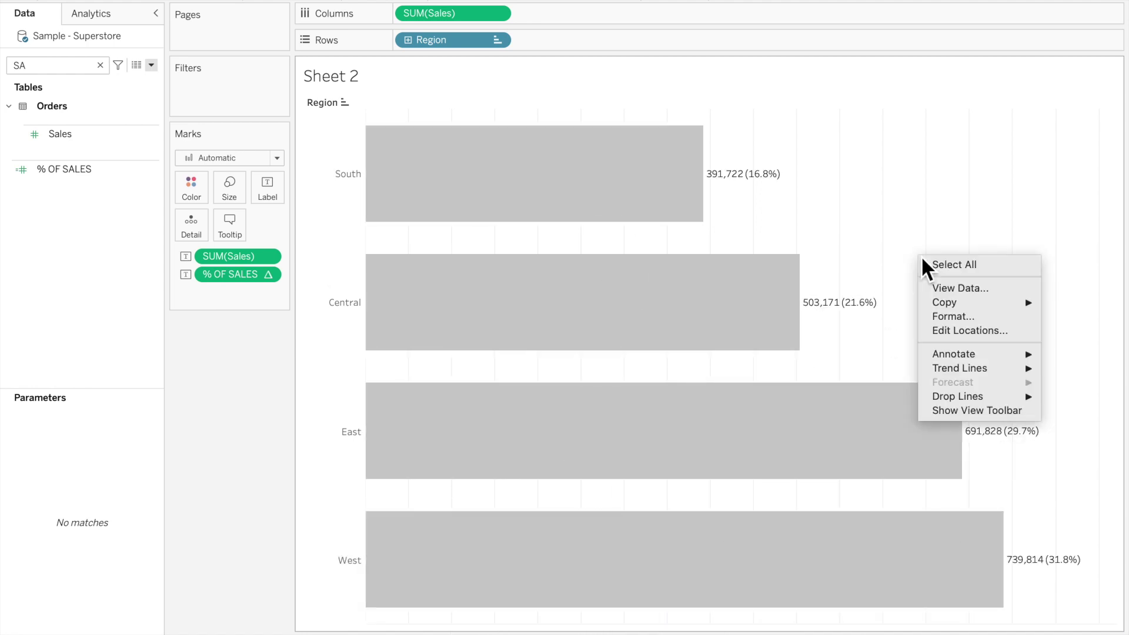
left_click(968, 318)
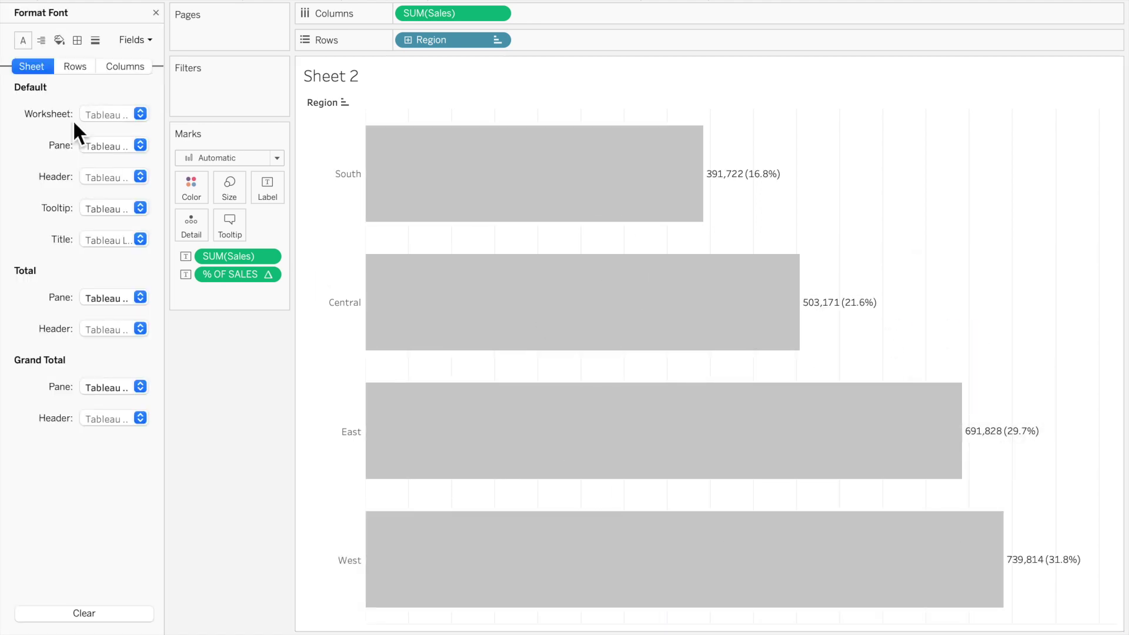
left_click(95, 40)
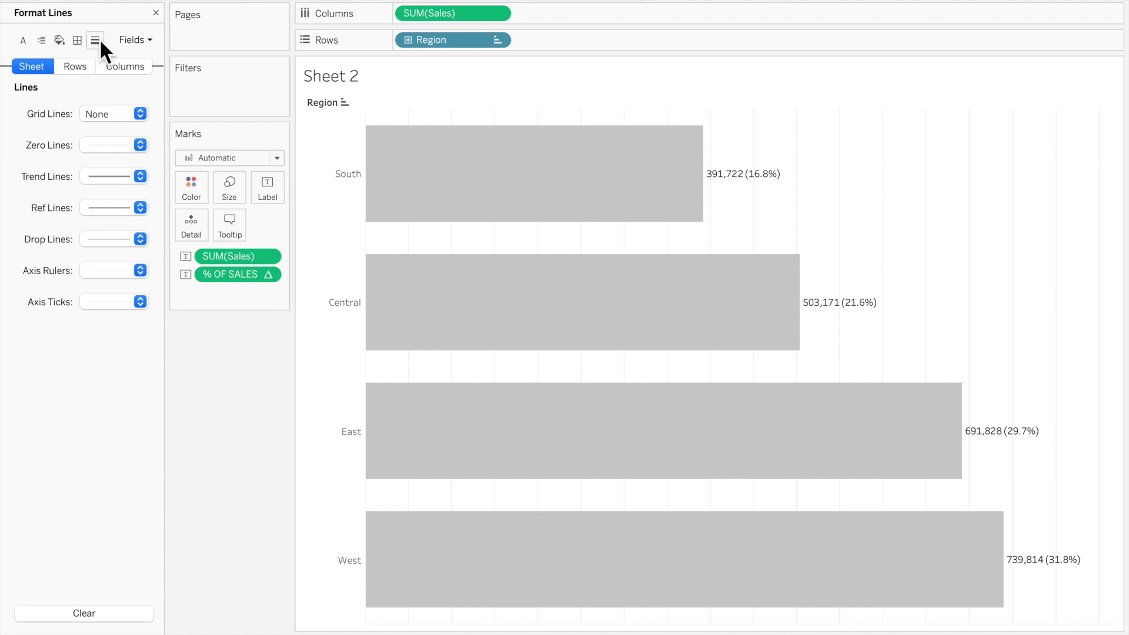
left_click(120, 115)
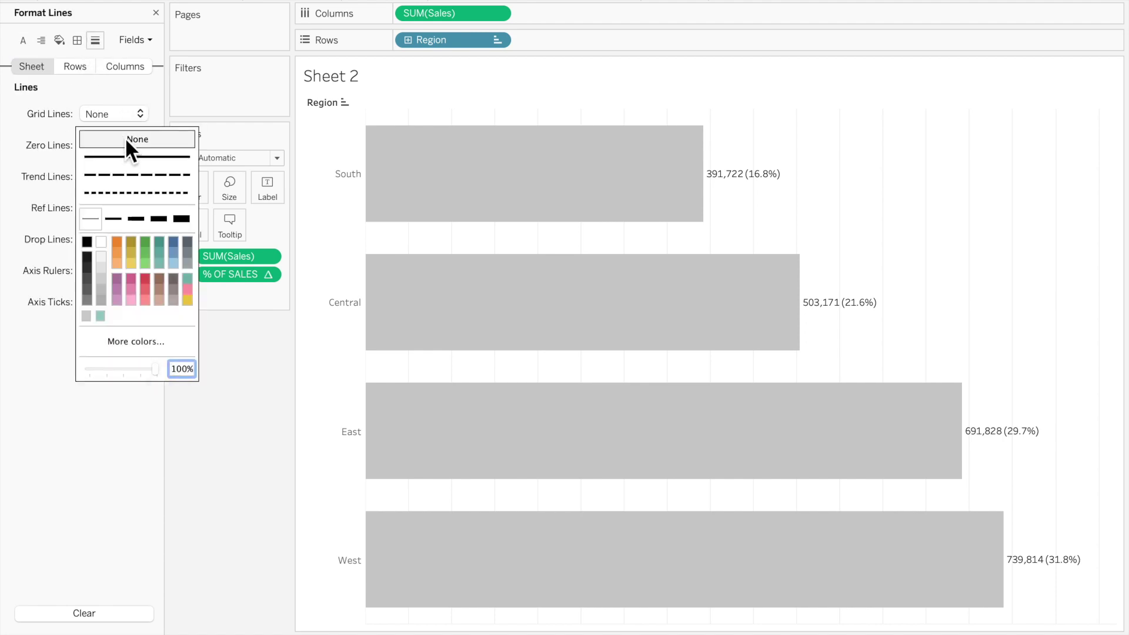
left_click(125, 137)
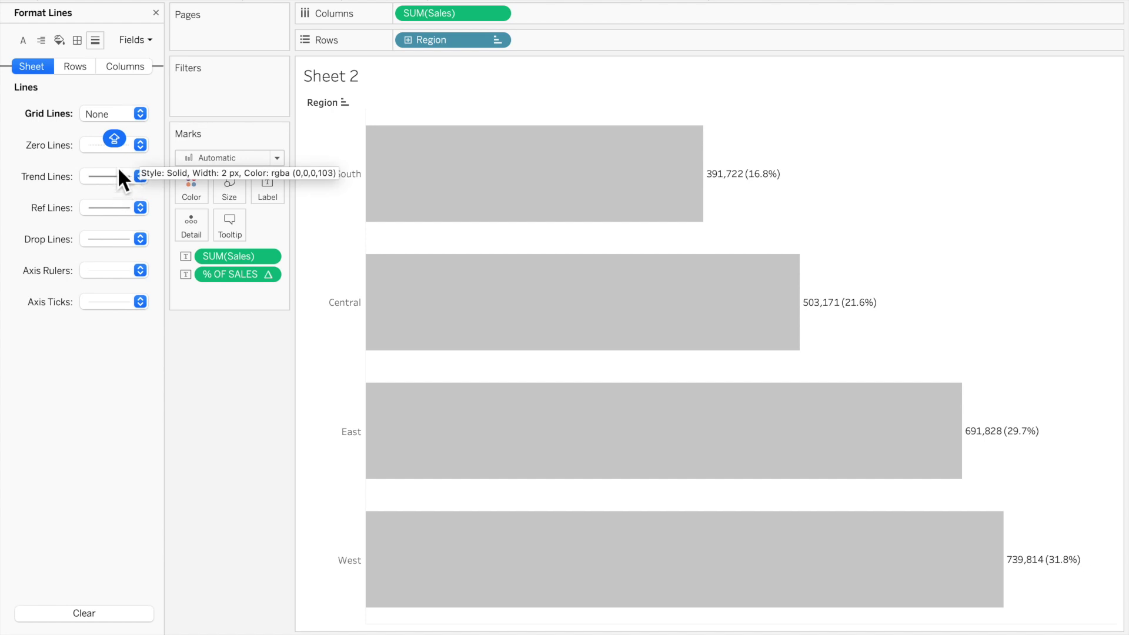
left_click(141, 146)
left_click(137, 171)
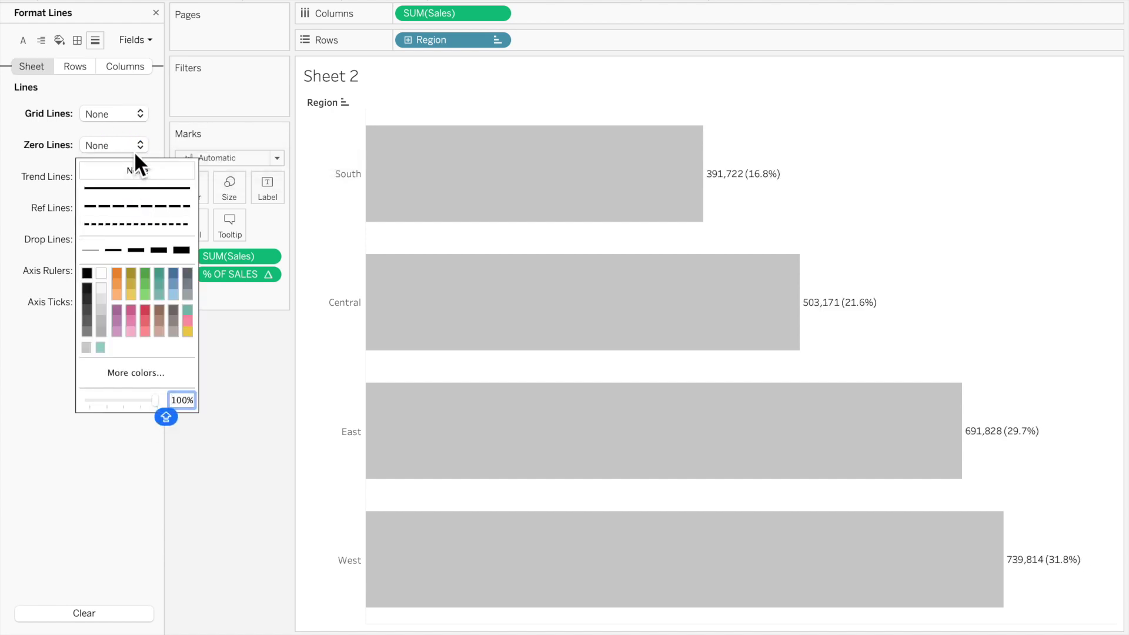
Step: Check that grid and zero lines are also None on the states chart
mouse_move(149, 633)
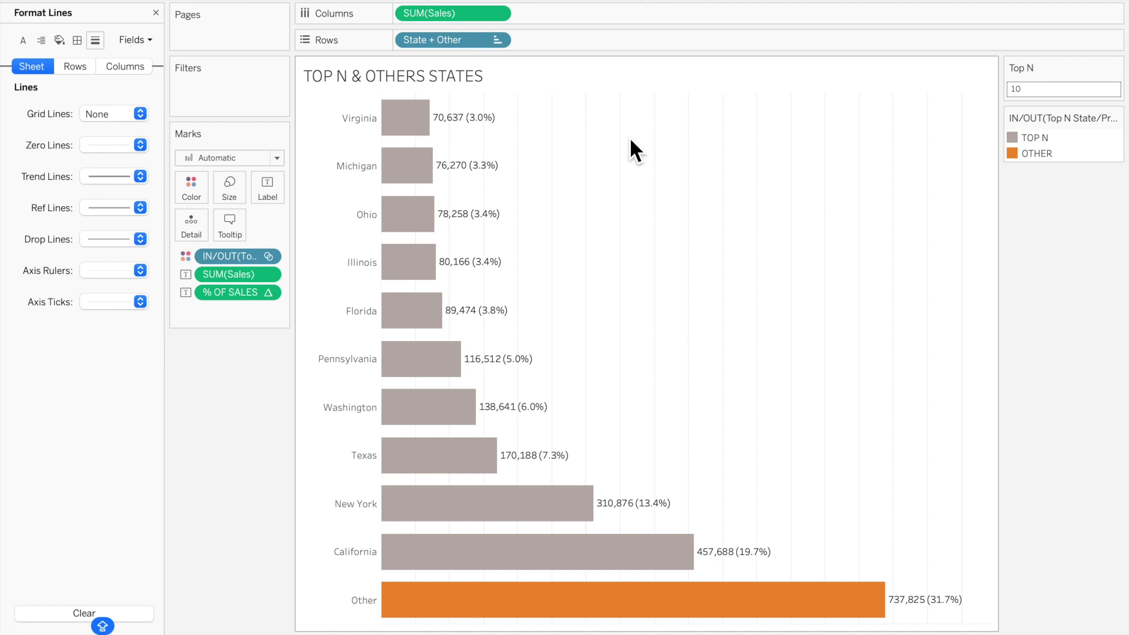
left_click(116, 114)
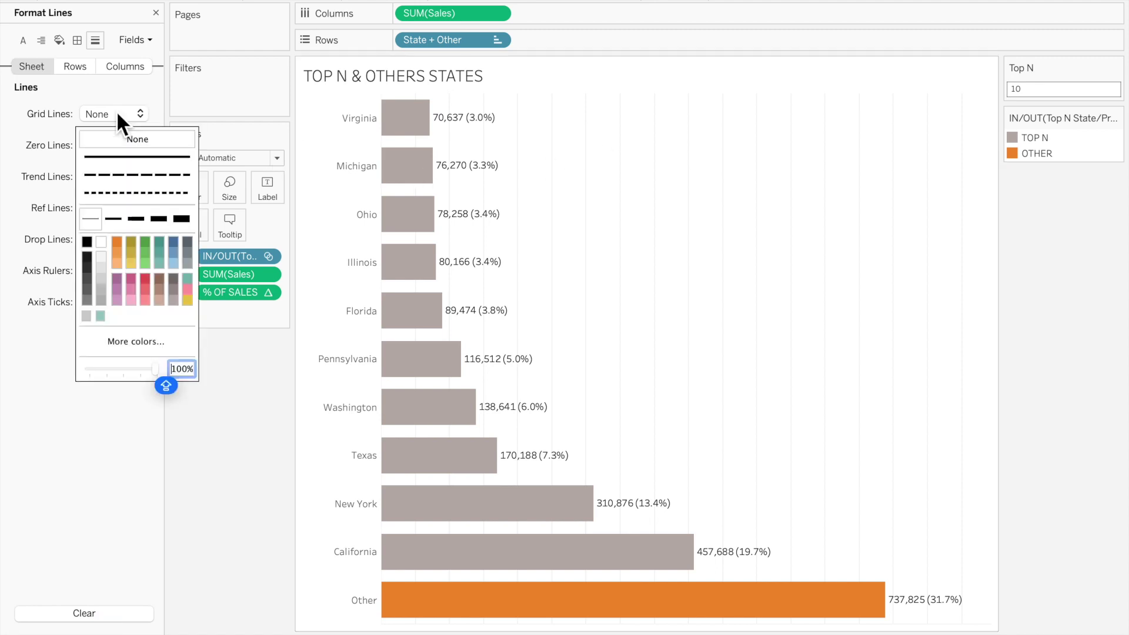
left_click(126, 117)
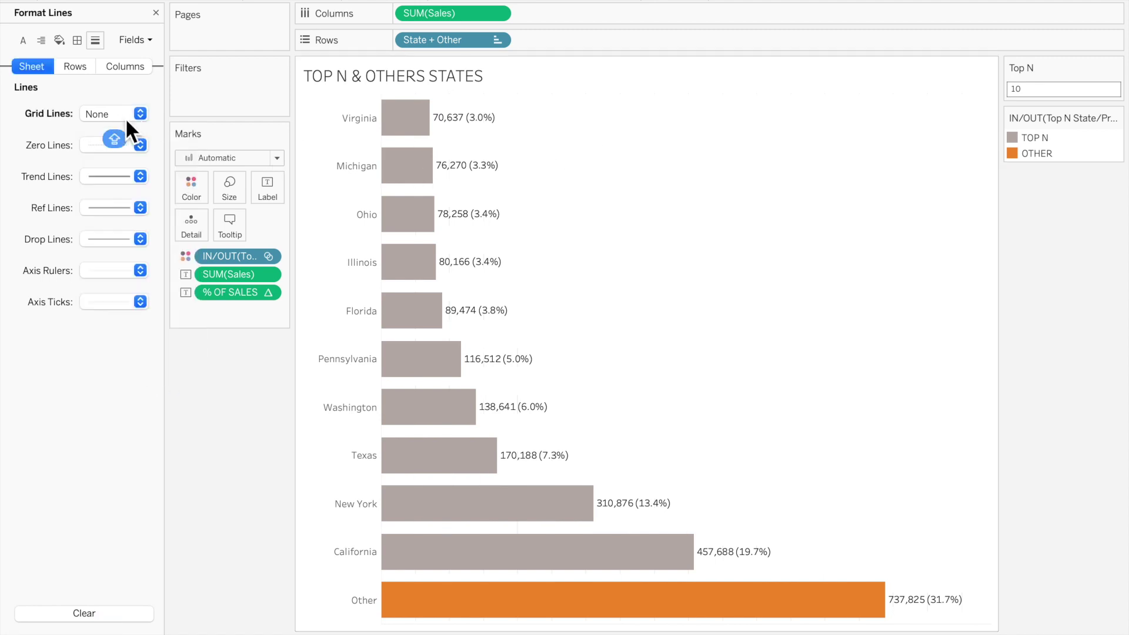
left_click(130, 148)
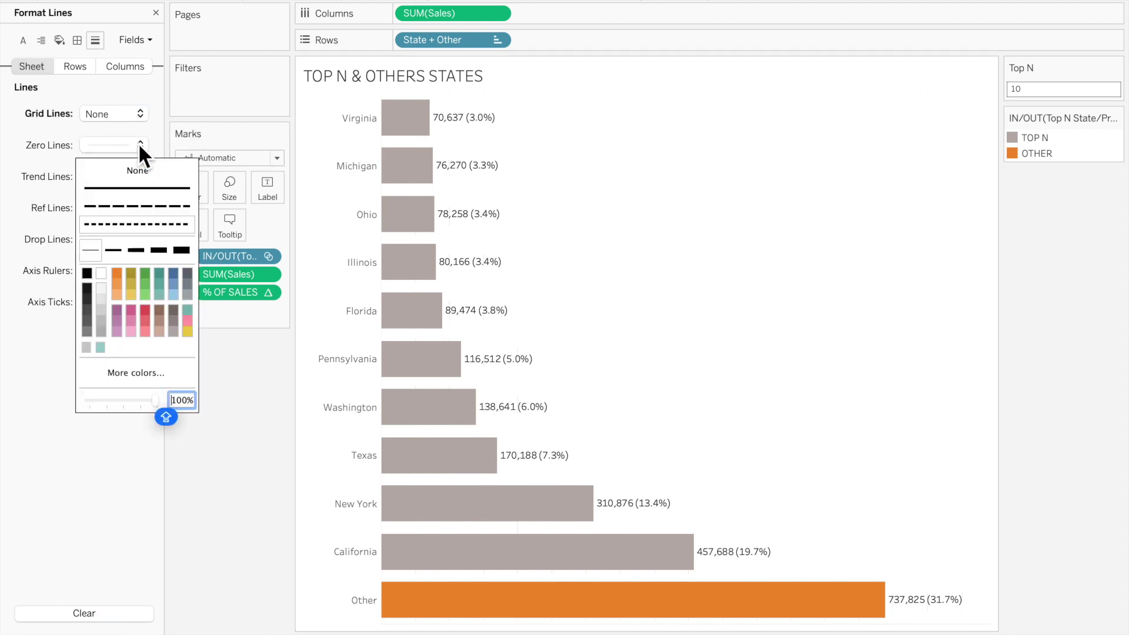
left_click(202, 424)
Step: Rename the region sheet REGIONS
left_click(333, 632)
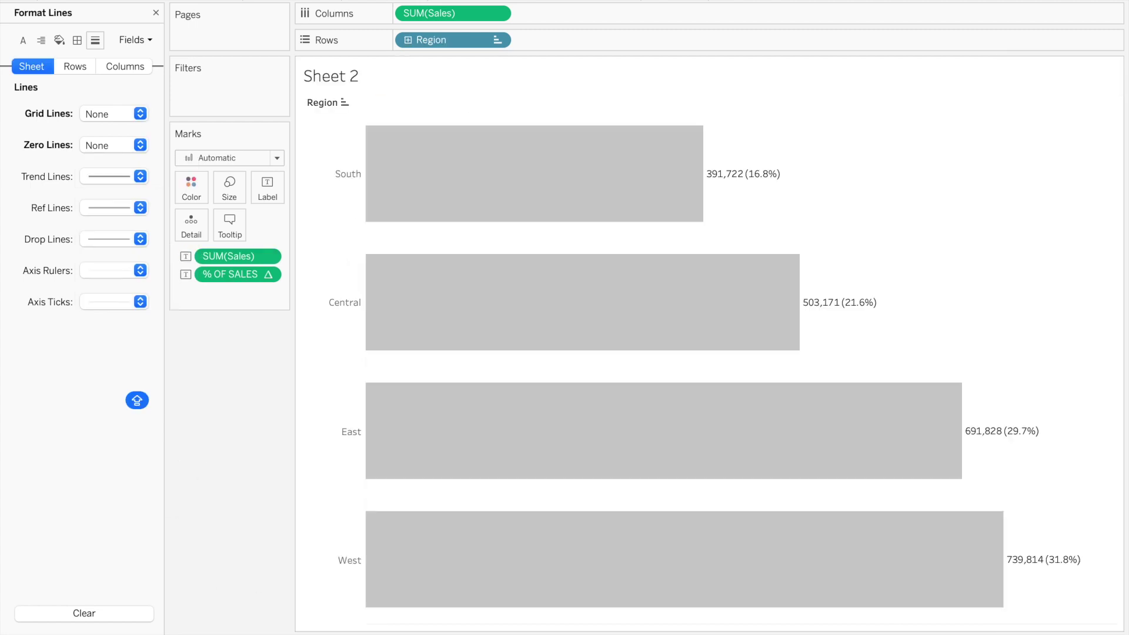
right_click(253, 630)
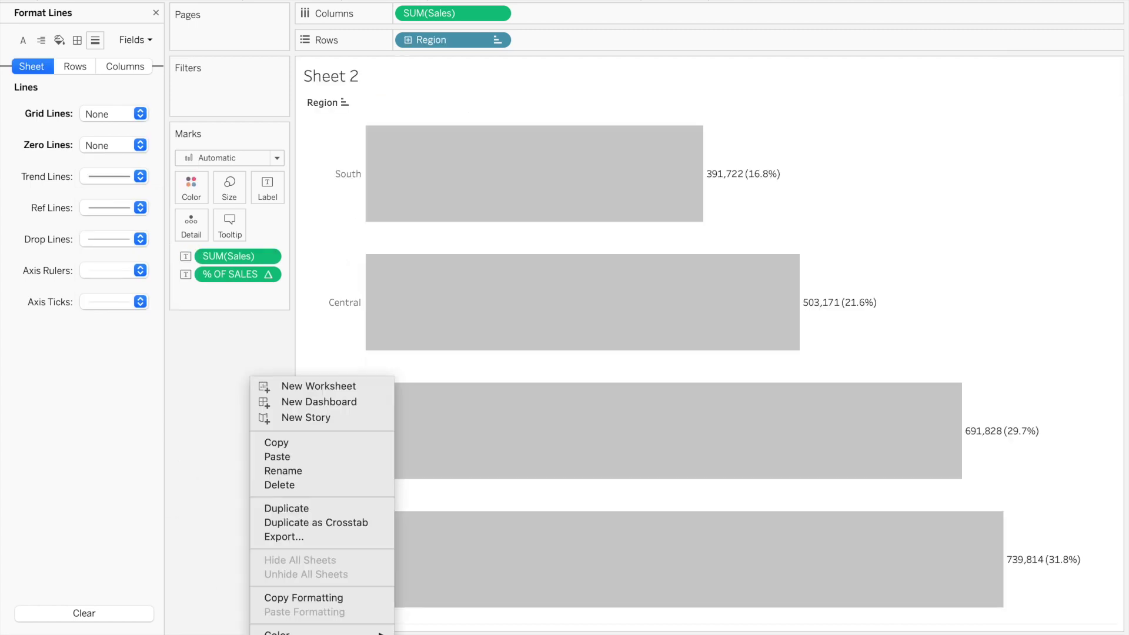
left_click(316, 477)
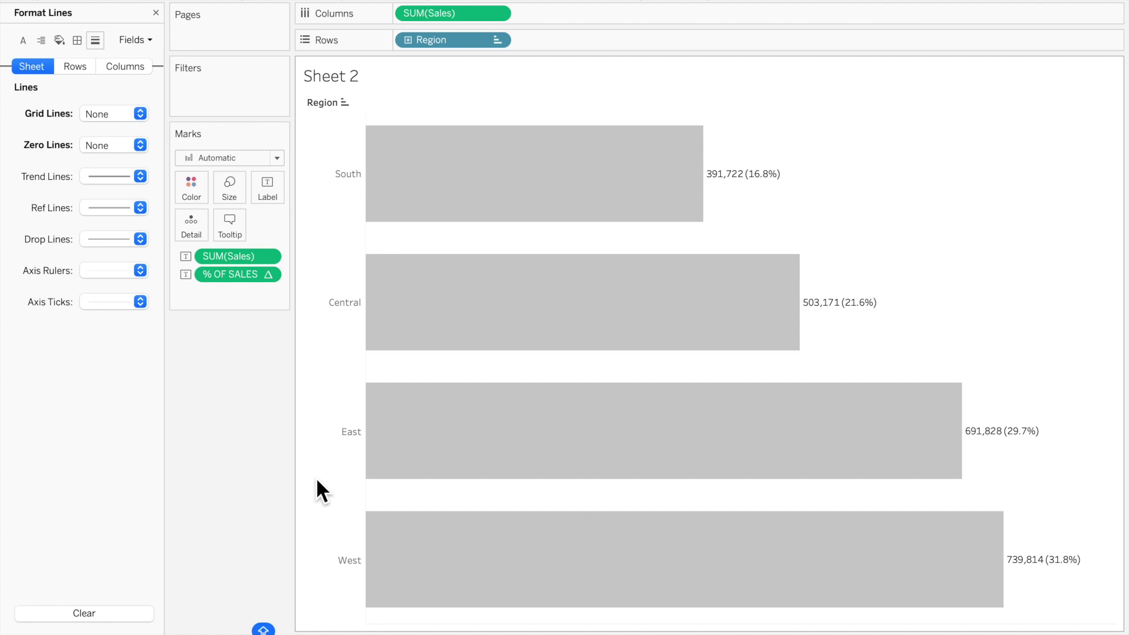
type("REGIONS")
key("Return")
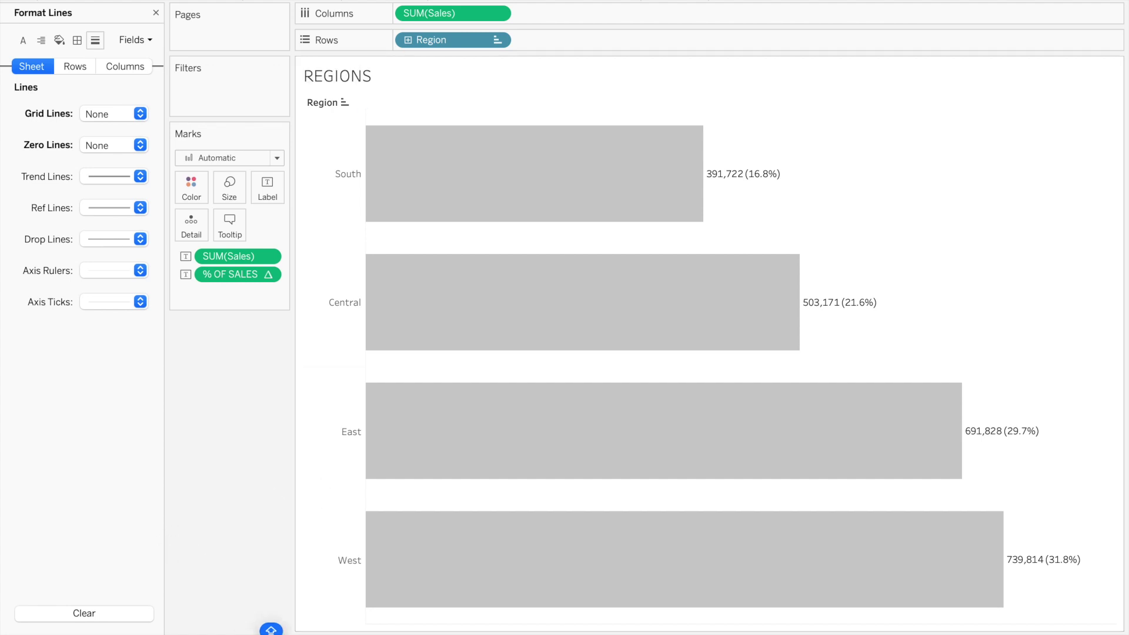
Step: Create a new dashboard with REGIONS and TOP N & OTHERS STATES placed side by side
left_click(317, 631)
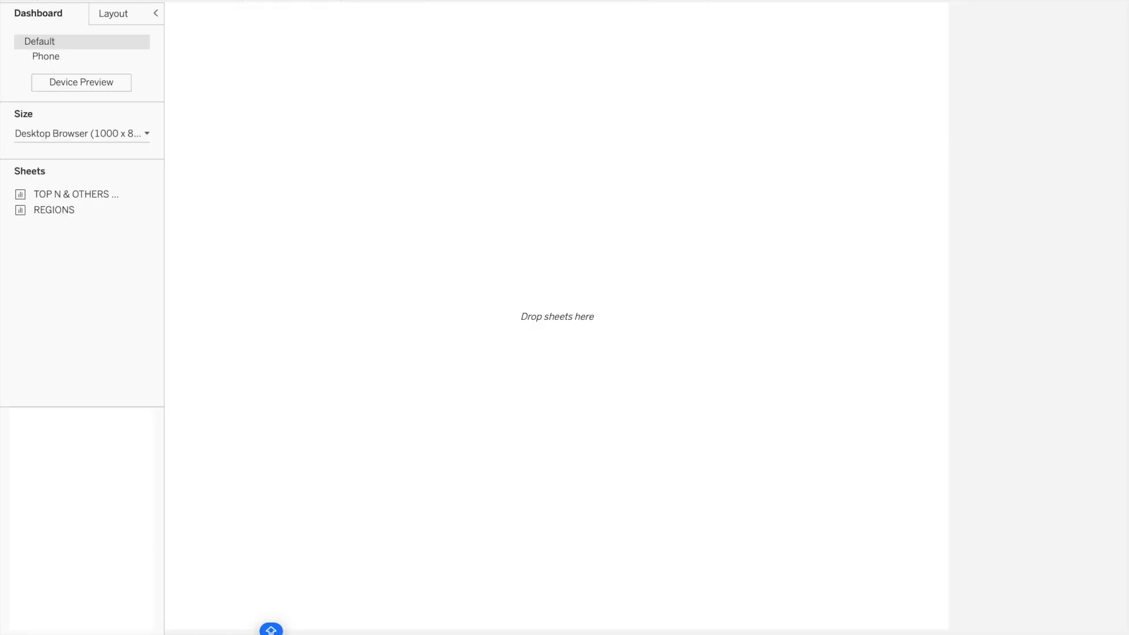
mouse_move(69, 208)
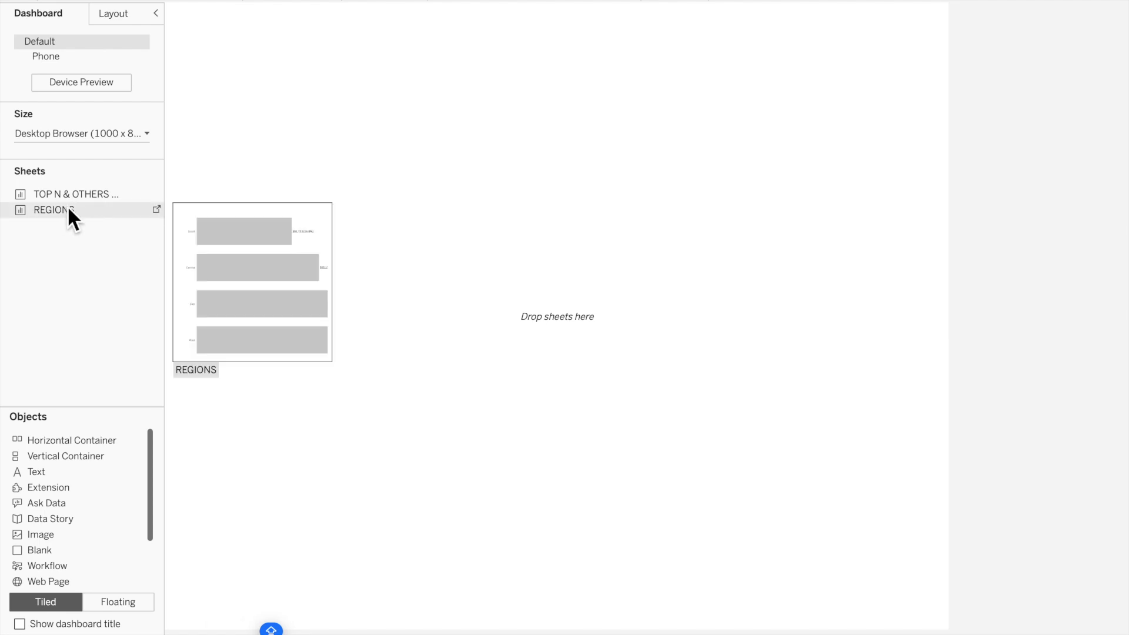
left_click_drag(69, 209, 274, 241)
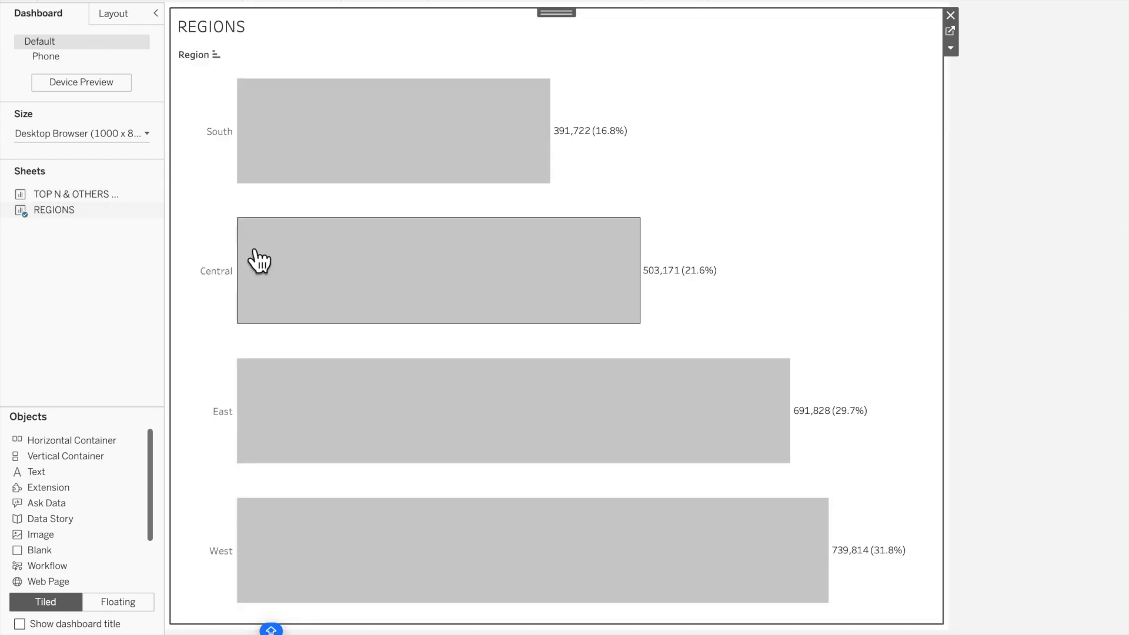
left_click_drag(79, 195, 943, 234)
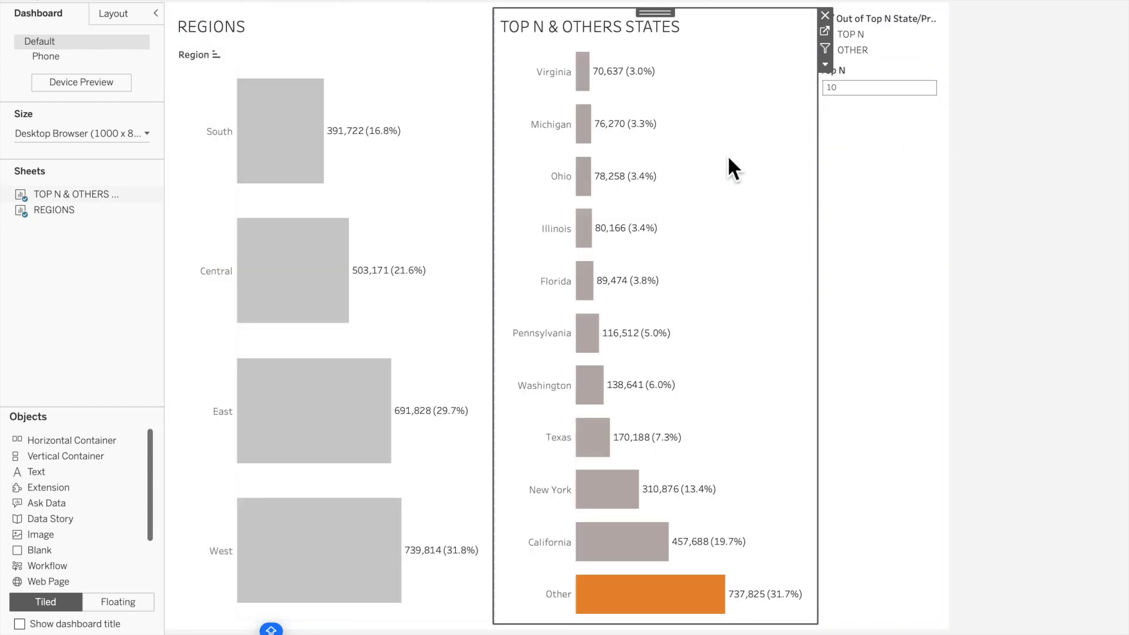
right_click(883, 76)
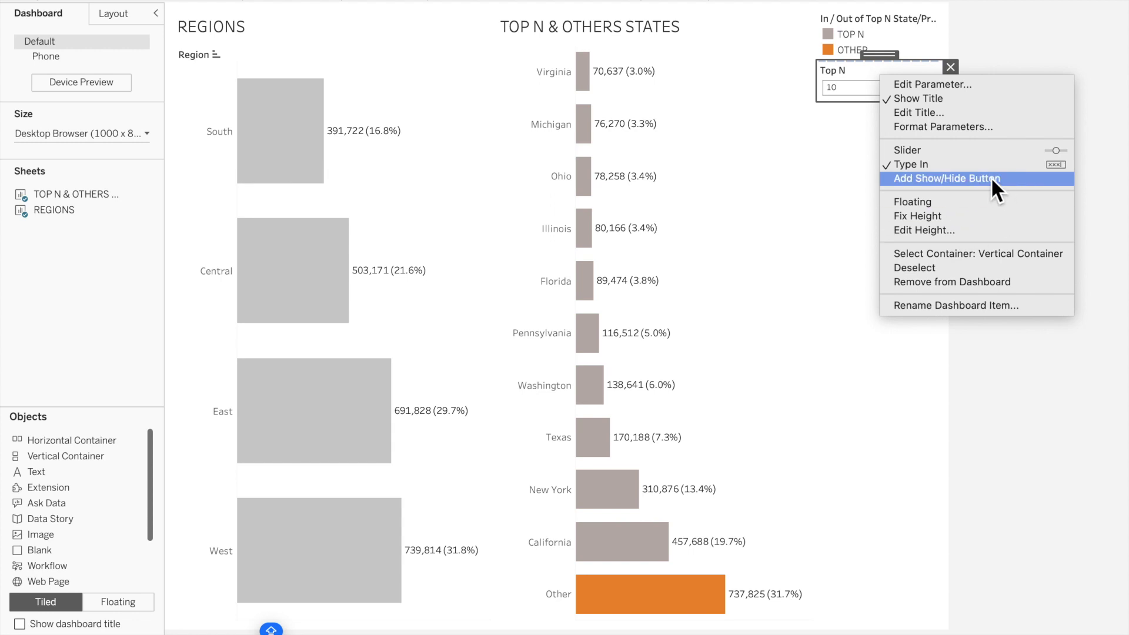
Step: Float the Top N input, hide its title, and shrink its box
left_click(962, 202)
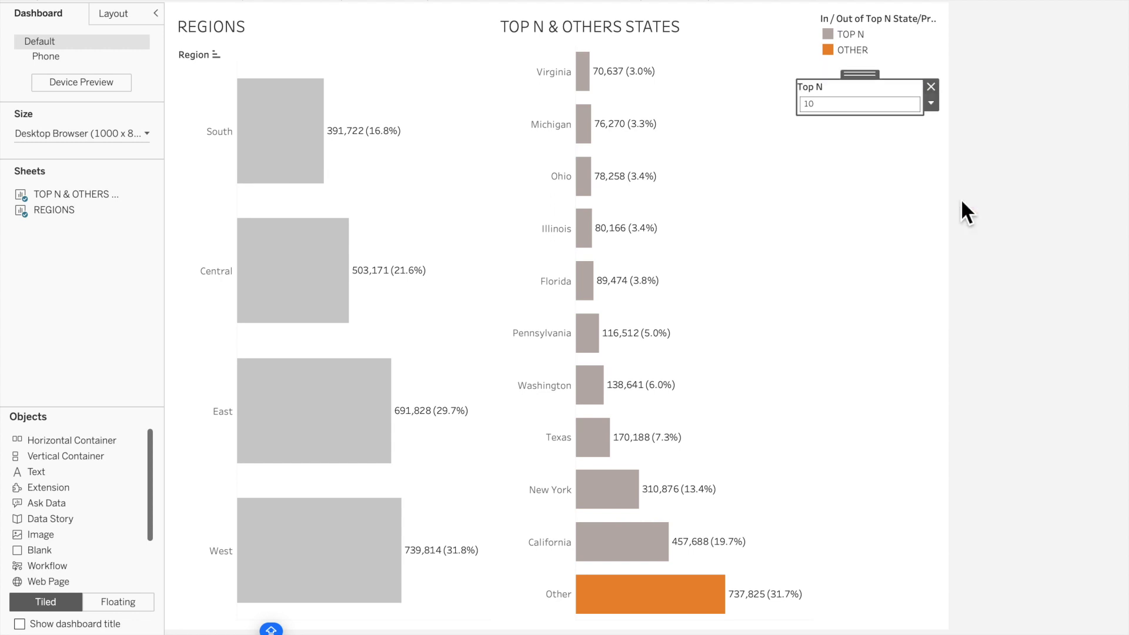
right_click(843, 86)
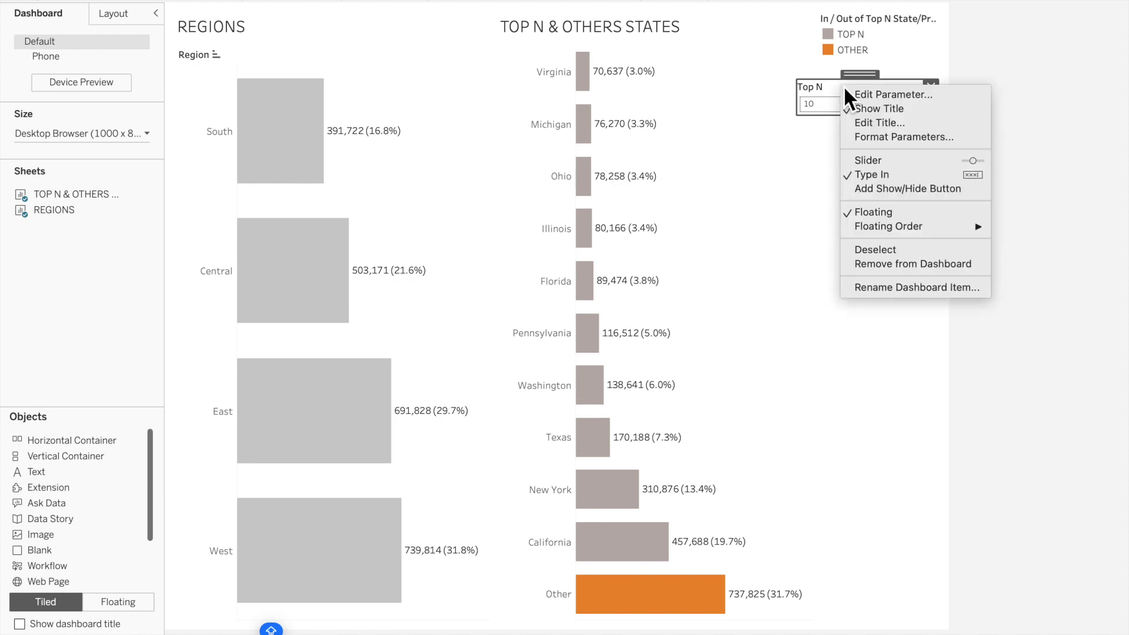
left_click(877, 114)
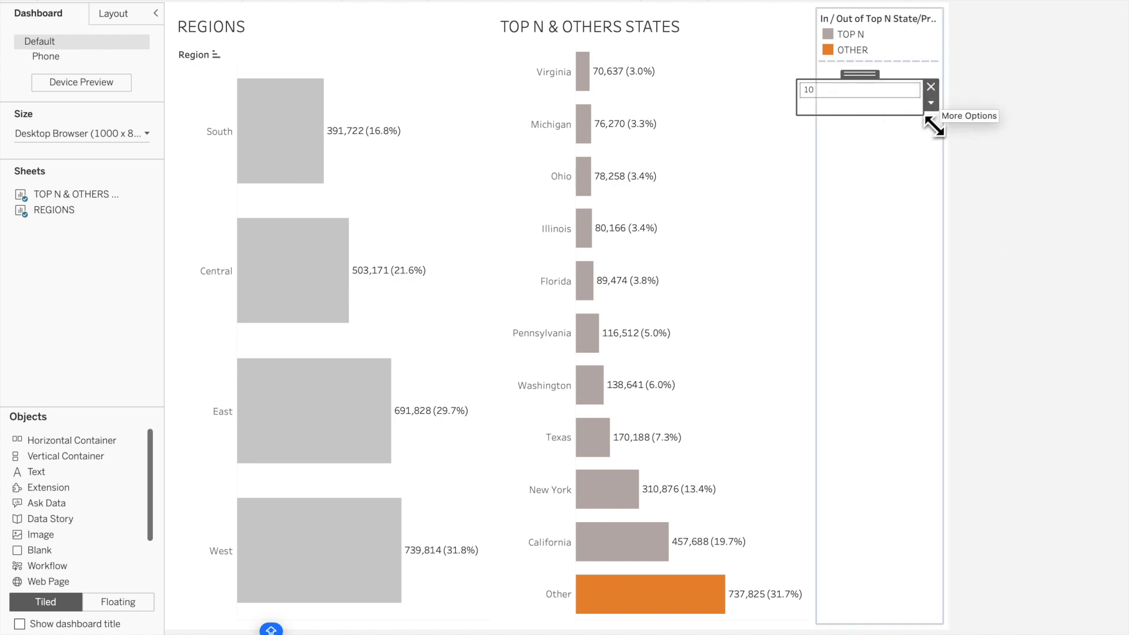
left_click_drag(929, 121, 884, 54)
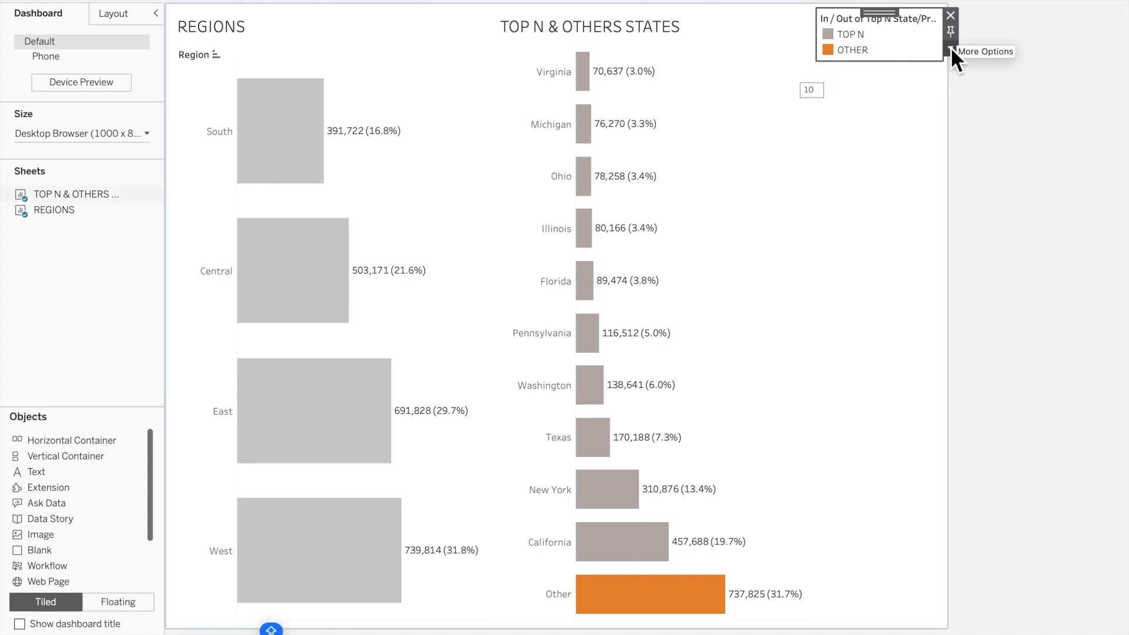
Step: Float the colour legend and remove the empty right-hand container
left_click(951, 49)
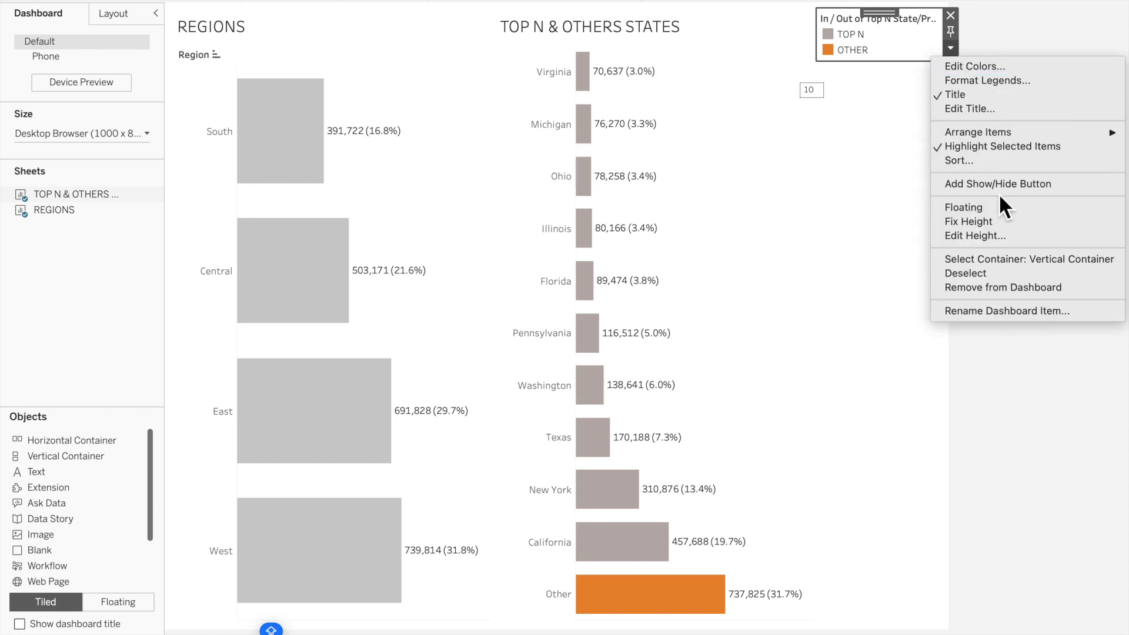
left_click(1008, 214)
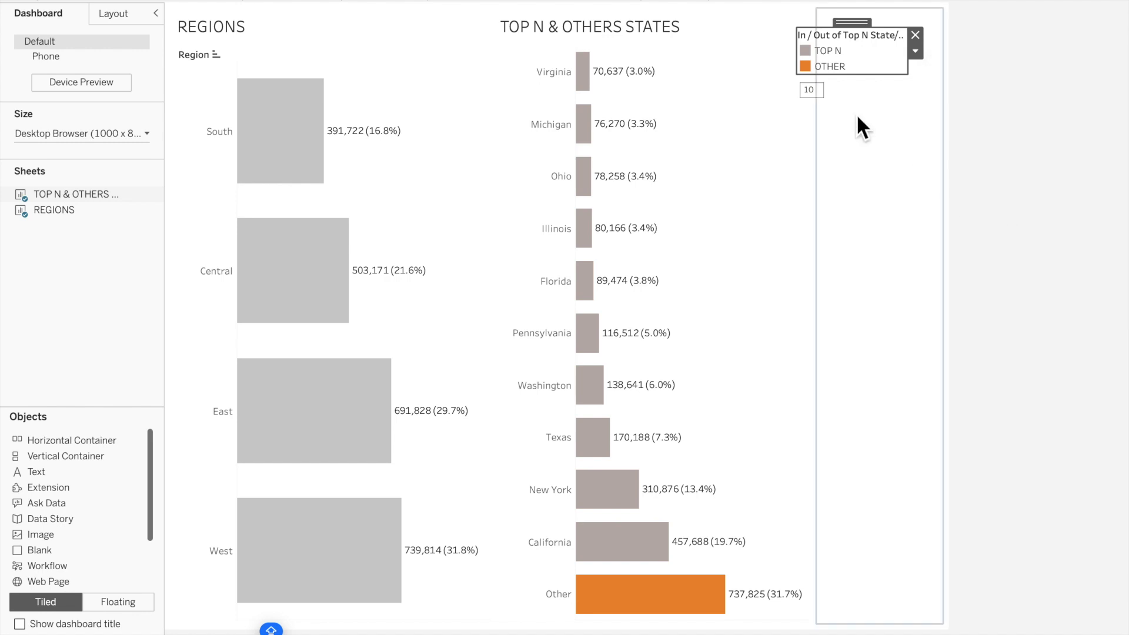
left_click(867, 168)
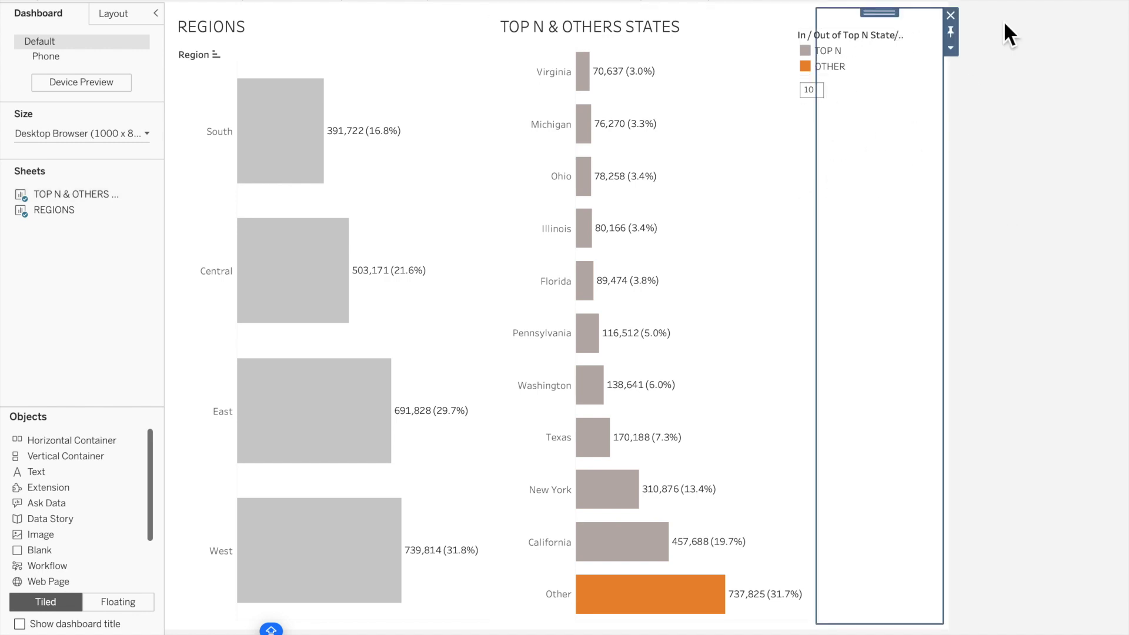
left_click(951, 16)
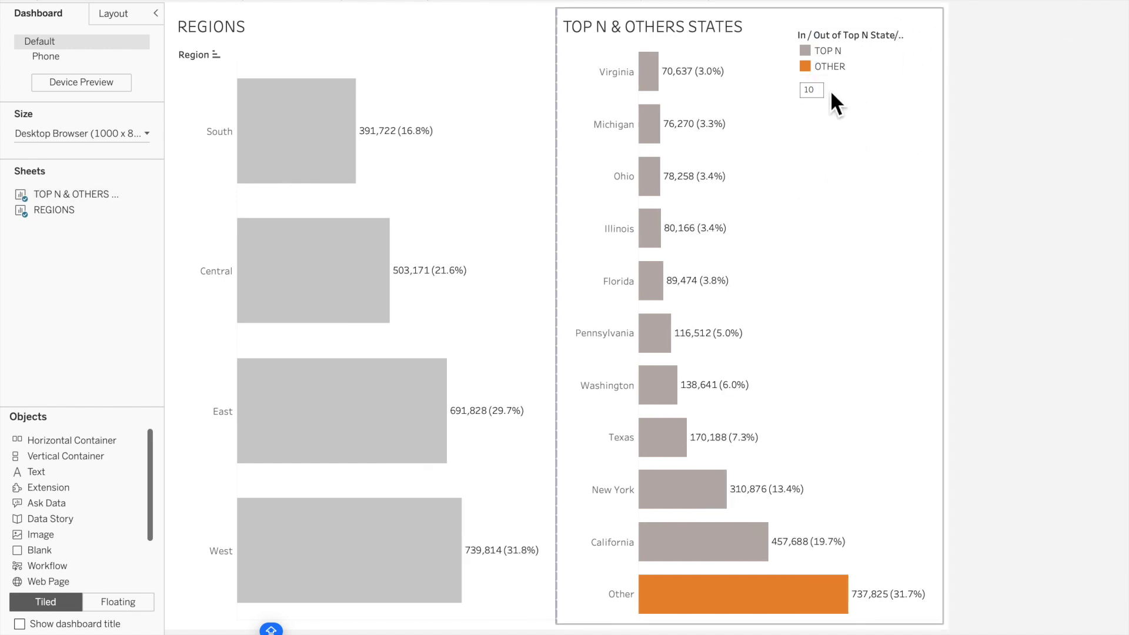
Step: Hide the legend's title, move it into the states chart's top right, and move Top N to the title
left_click(861, 66)
right_click(861, 65)
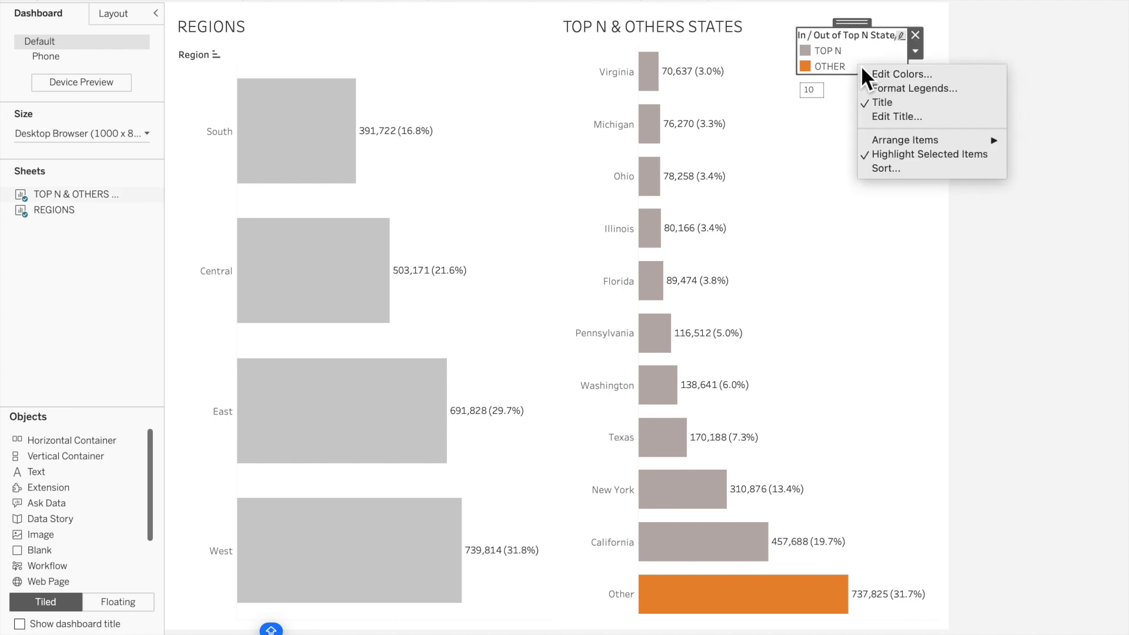
left_click(877, 103)
left_click_drag(847, 25, 898, 57)
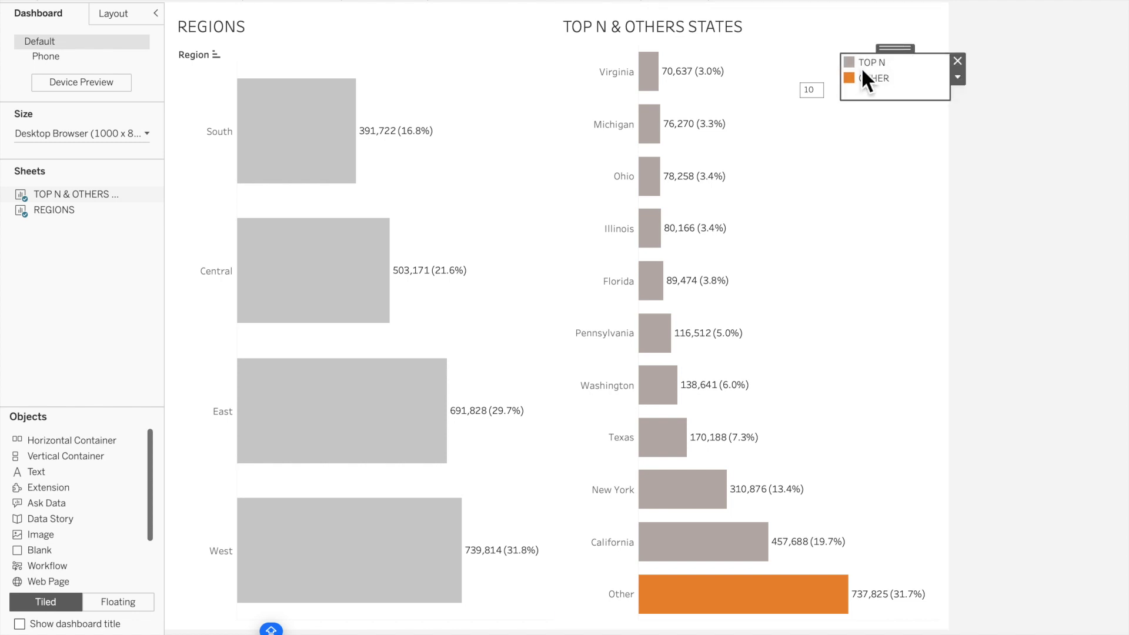
left_click(825, 99)
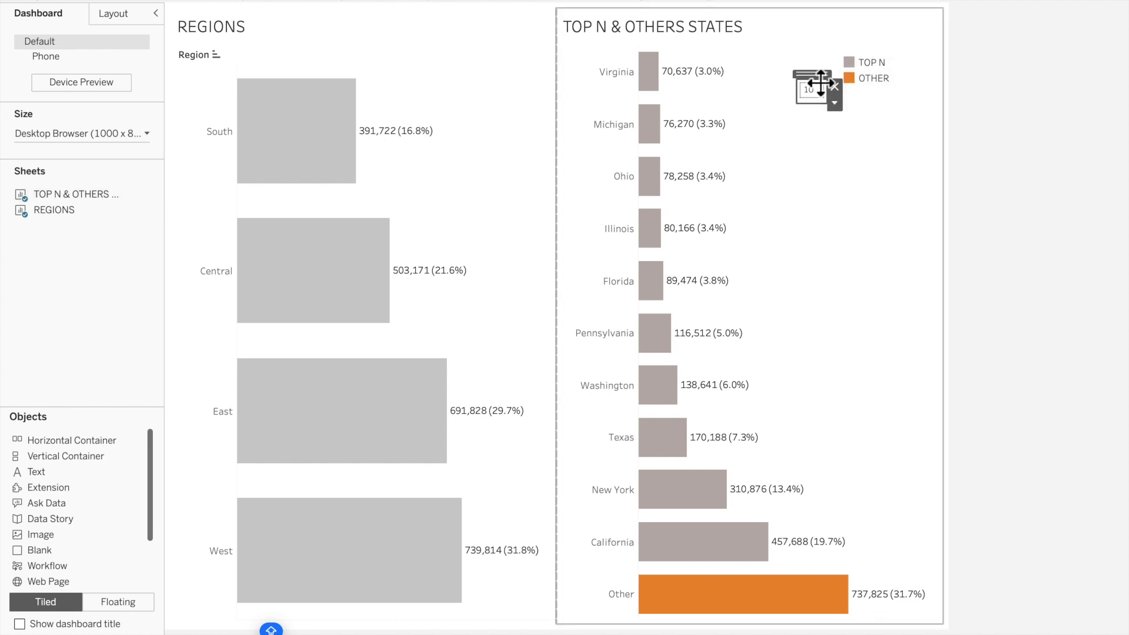
left_click_drag(821, 84, 606, 13)
Step: Retitle the states chart 'TOP STATES & OTHERS' with a gap after TOP
double_click(624, 27)
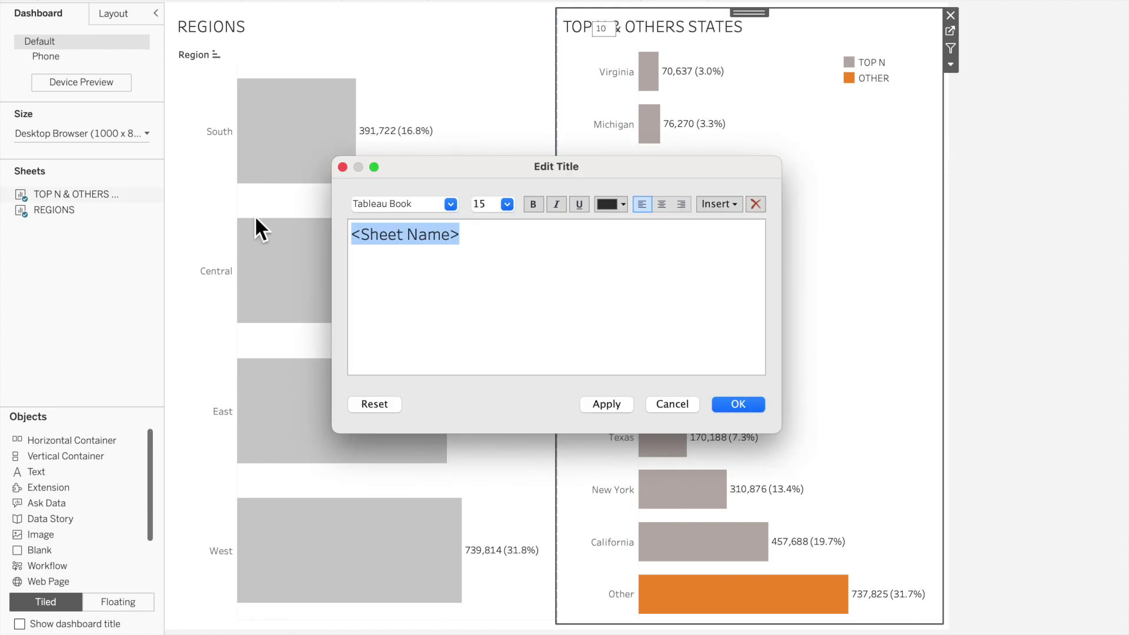
type("TOP")
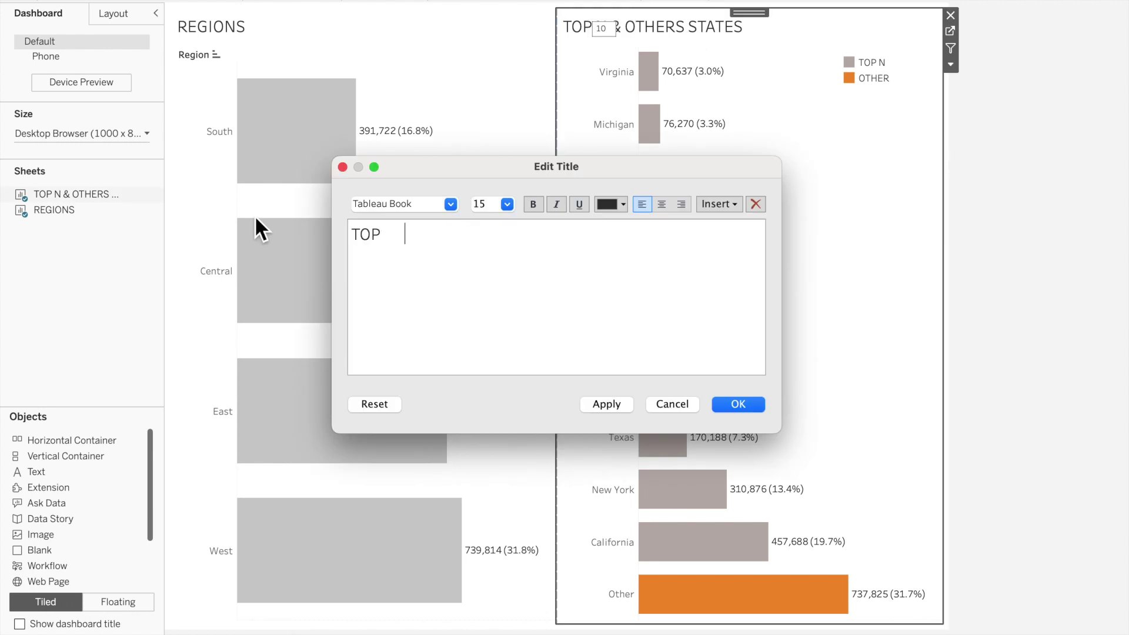
type("        STATES B")
key("BackSpace")
type("& OTHE")
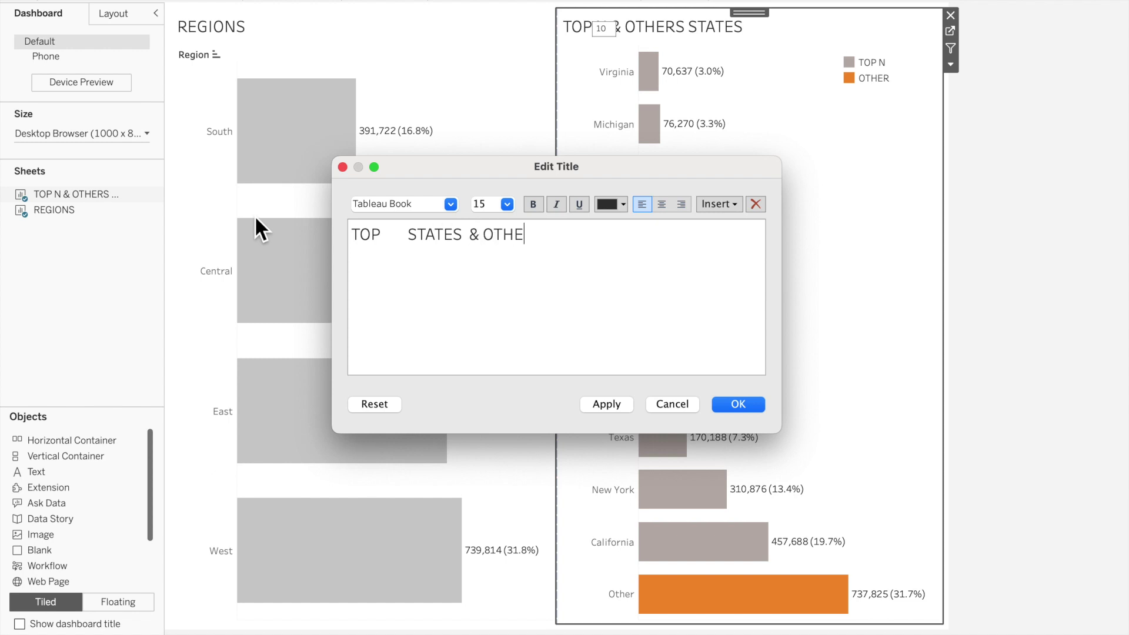
type("RS")
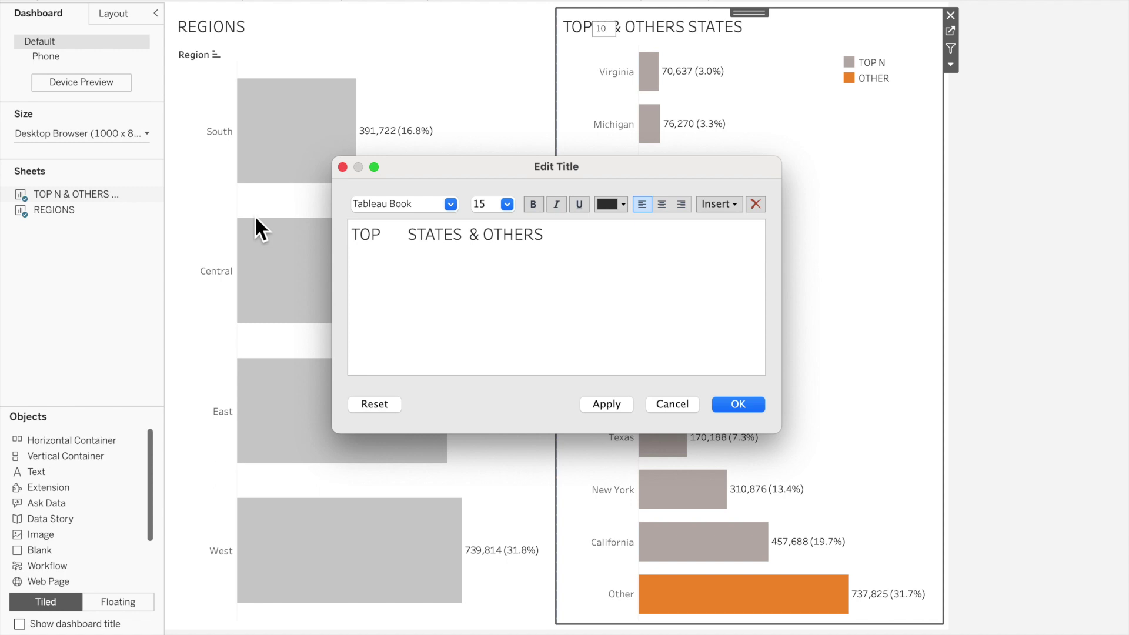
left_click(739, 404)
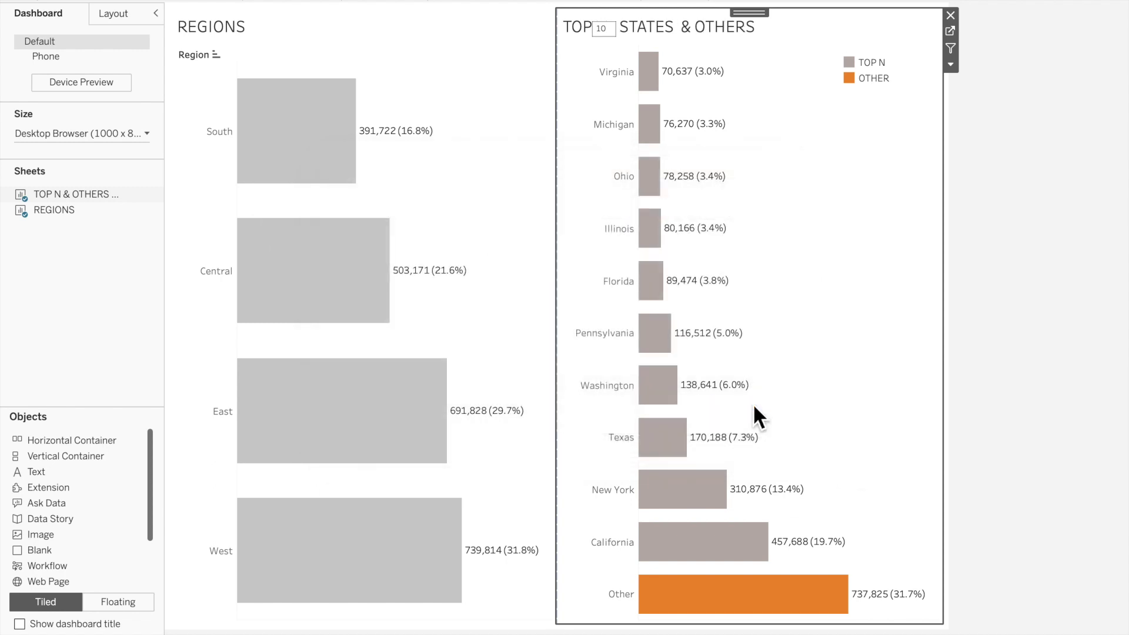
Step: Position the Top N input in the title gap between TOP and STATES
left_click(612, 40)
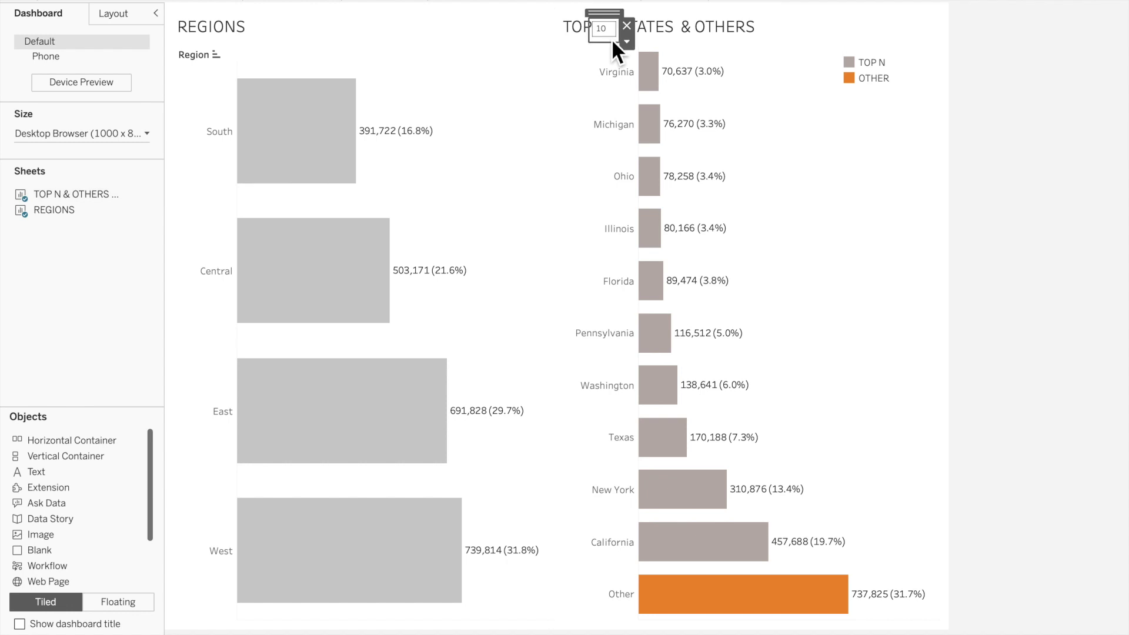
left_click_drag(609, 15, 611, 10)
left_click(884, 138)
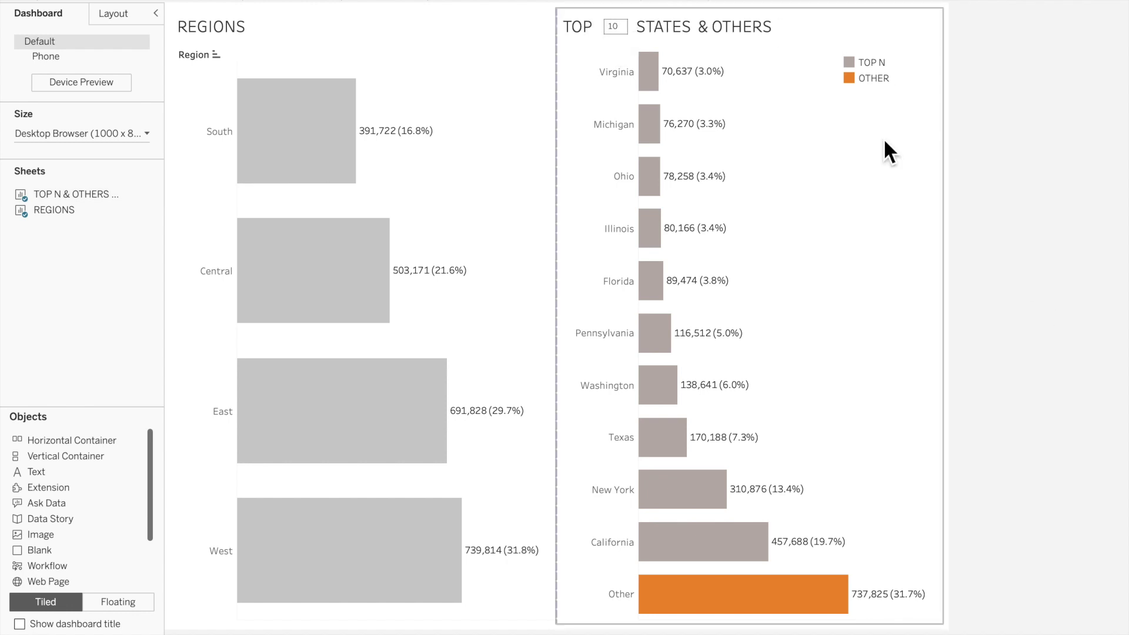
left_click(345, 146)
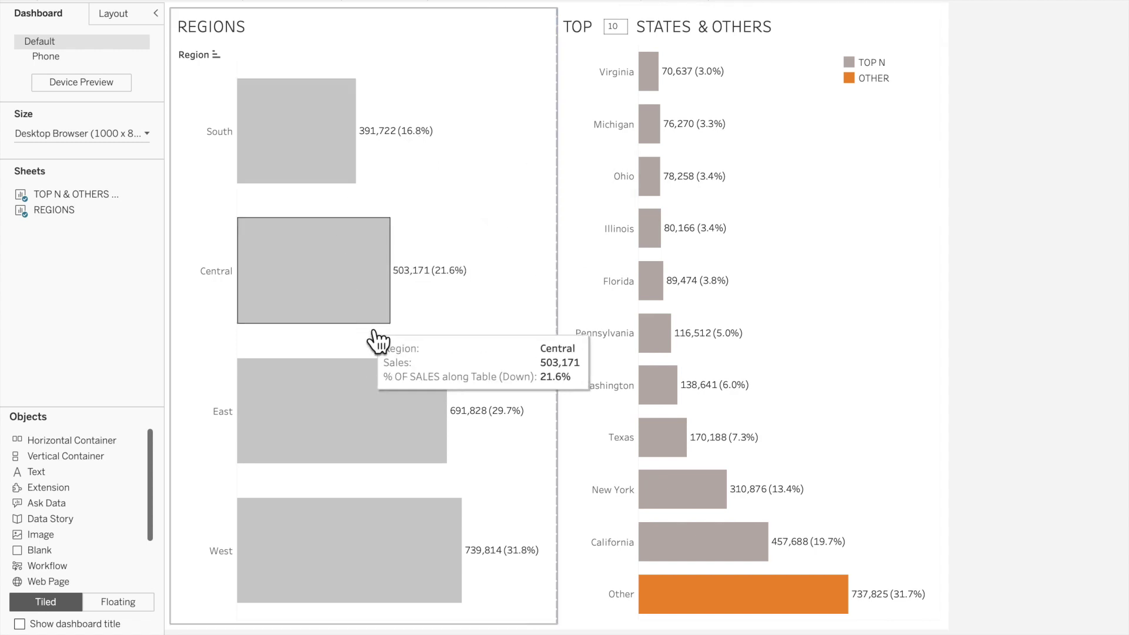
left_click(511, 80)
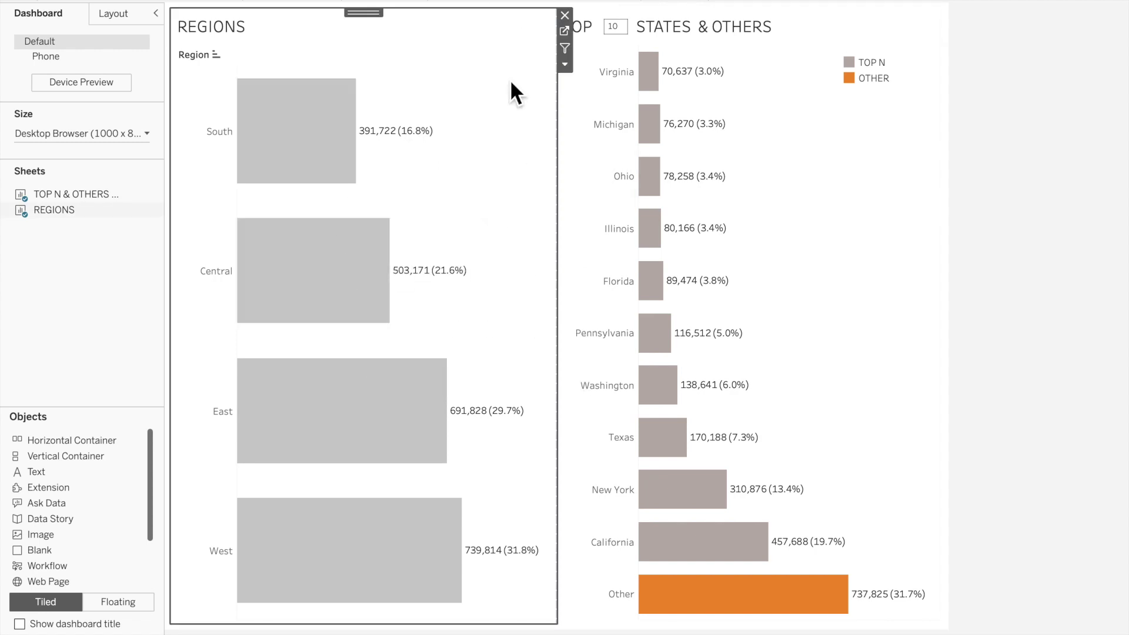
Step: Use REGIONS as a filter and pick Central, limiting states to Michigan, Illinois, Texas and Other
left_click(566, 50)
left_click(330, 270)
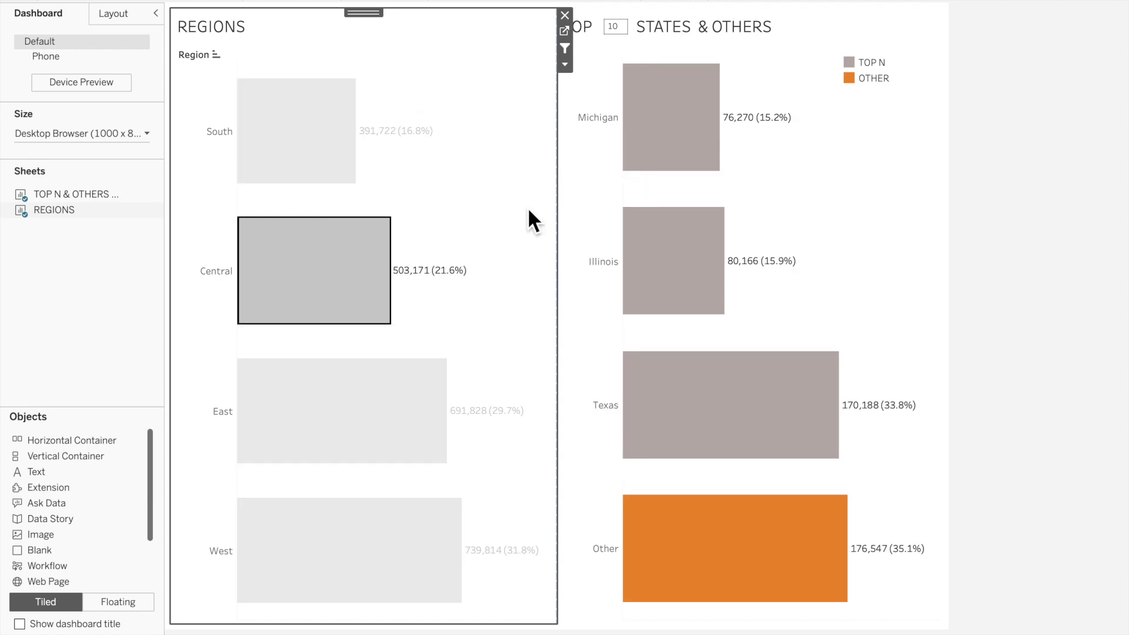
left_click(847, 211)
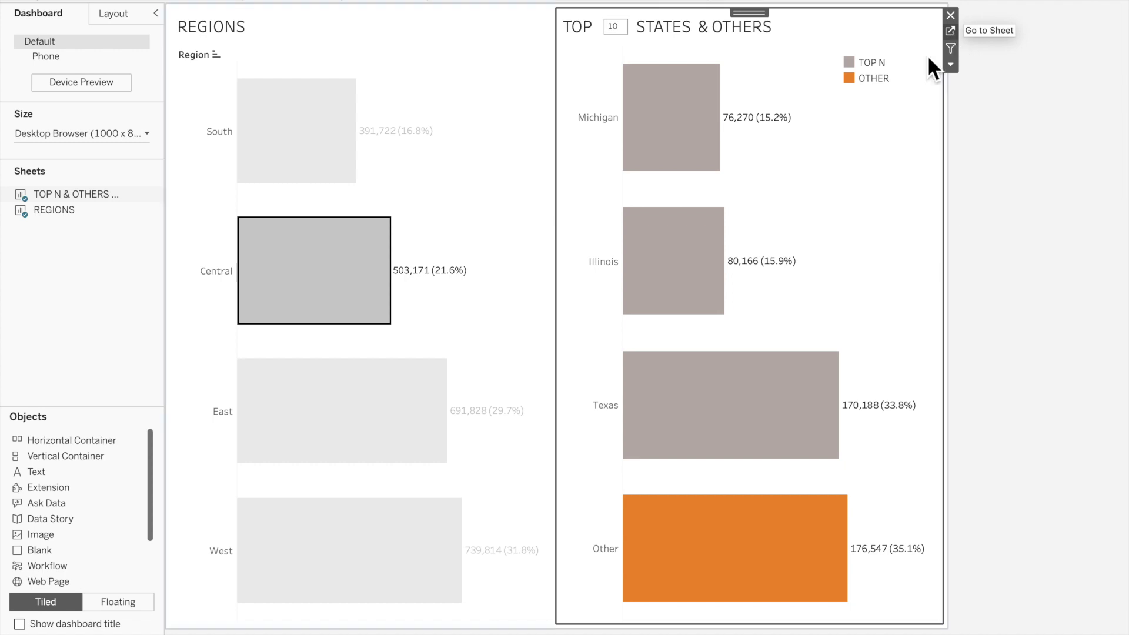
left_click(956, 33)
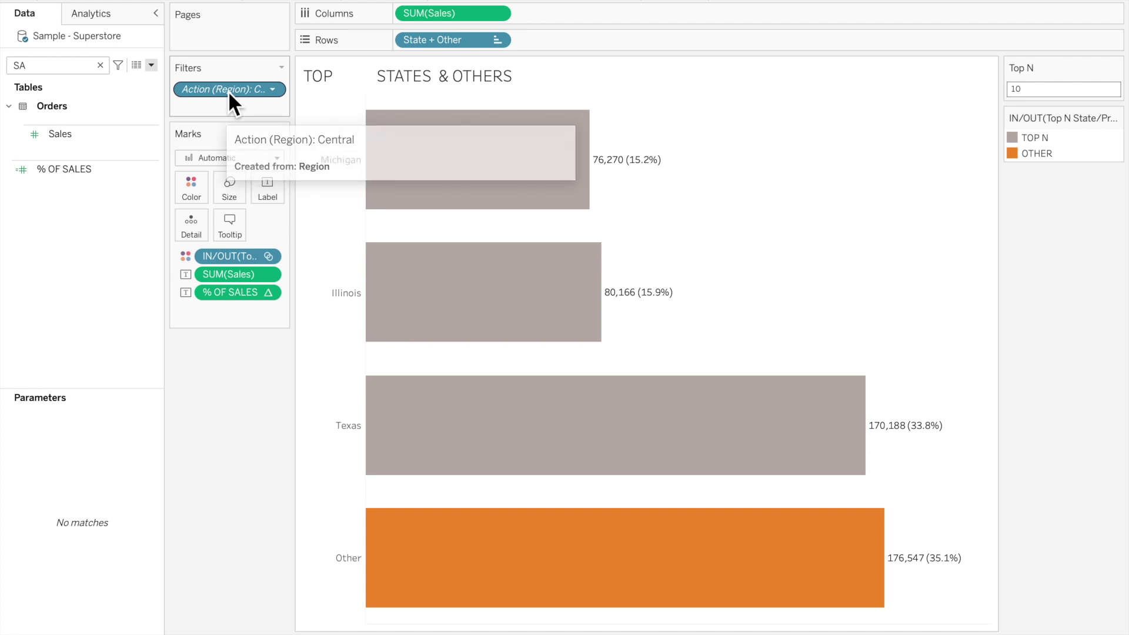
Step: Add the Action (Region) filter to context so the states chart shows the top 10 plus Other
right_click(228, 91)
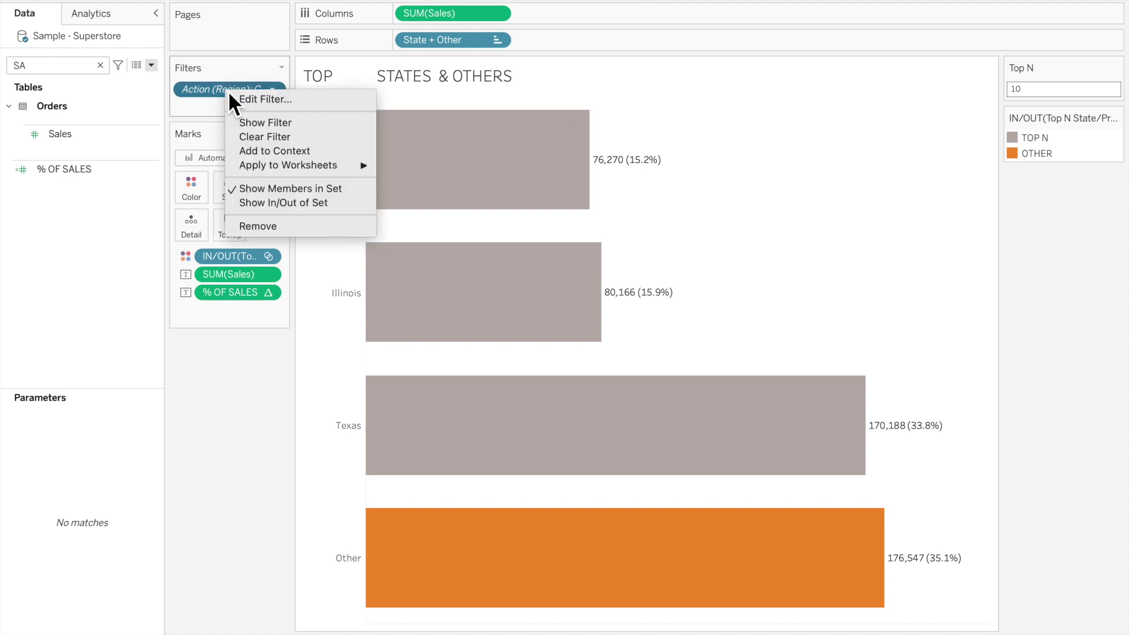
left_click(278, 151)
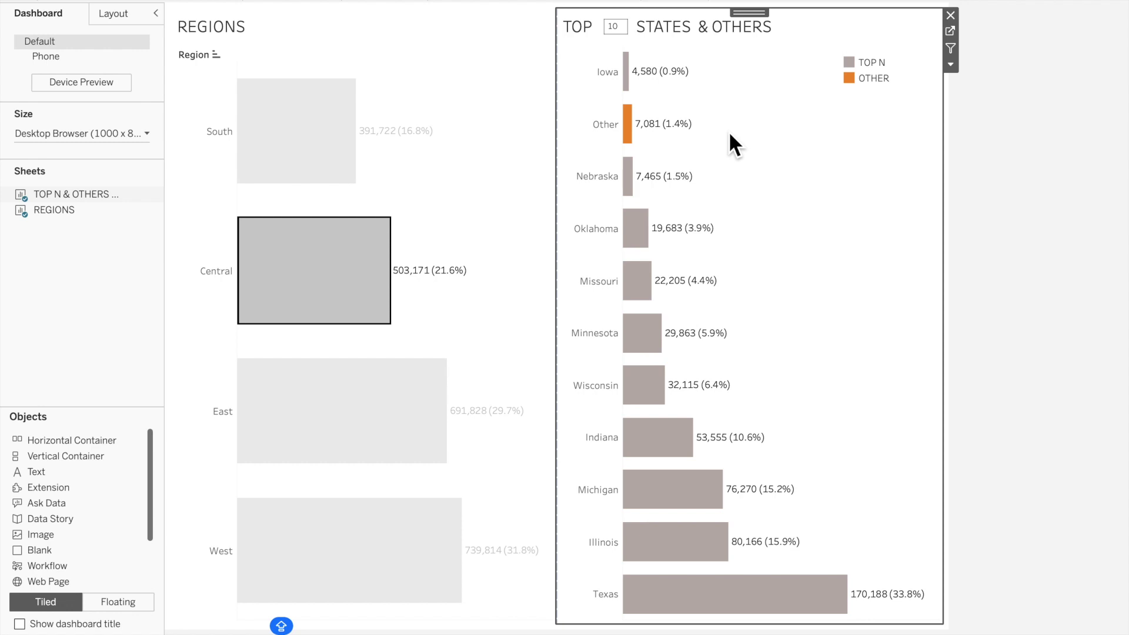
mouse_move(288, 124)
Step: View the Download format options on the published Top N & Others viz, then close them
mouse_move(413, 449)
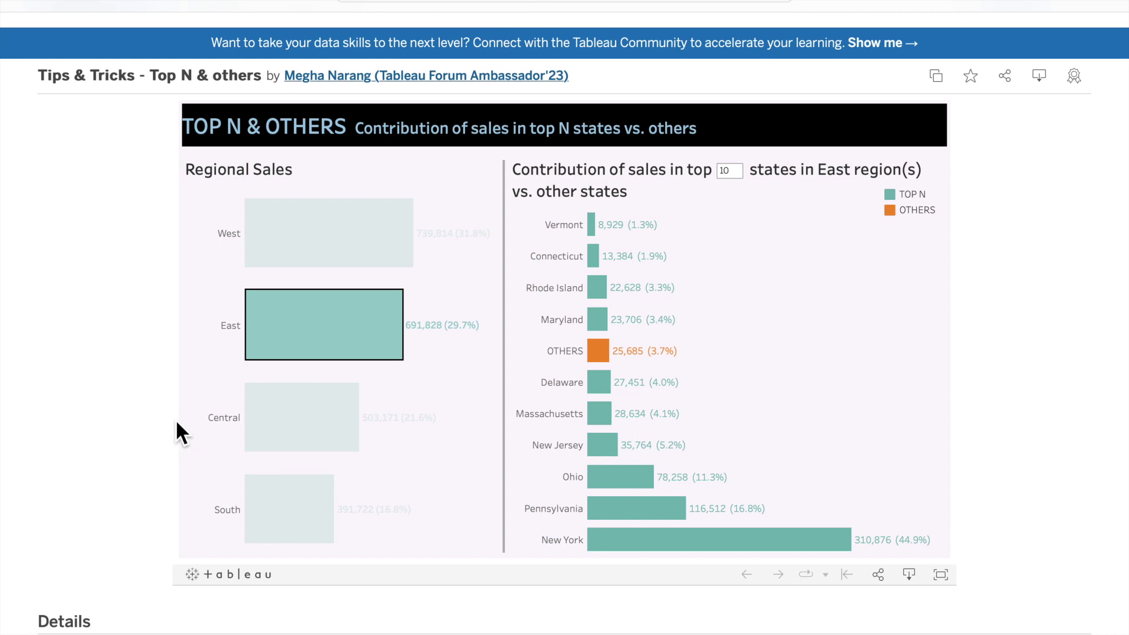
left_click(909, 576)
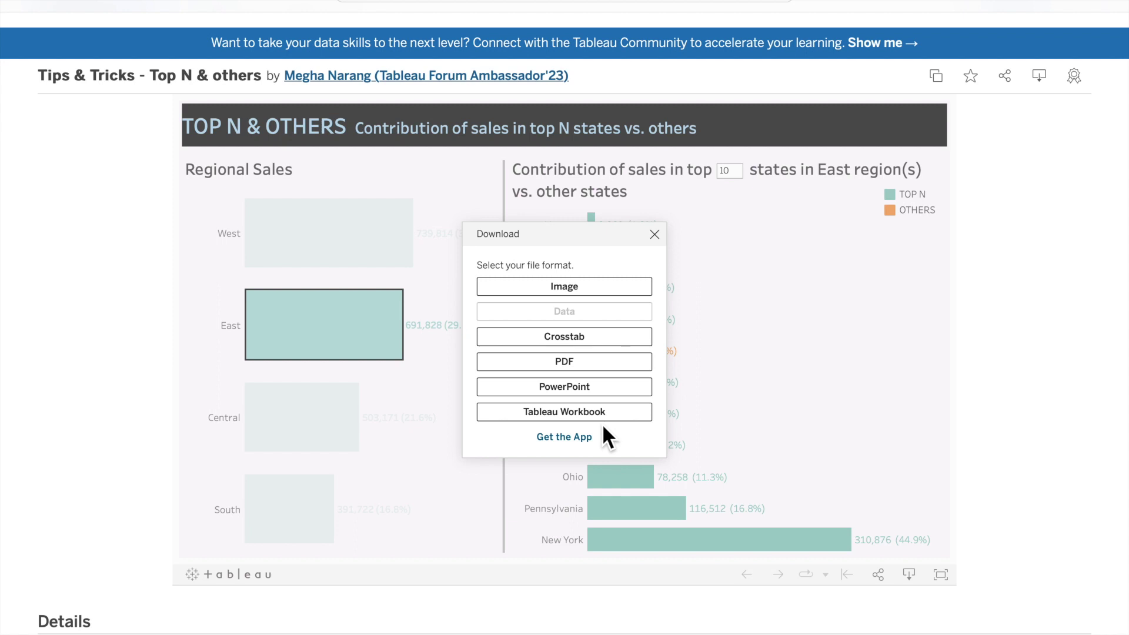
left_click(655, 235)
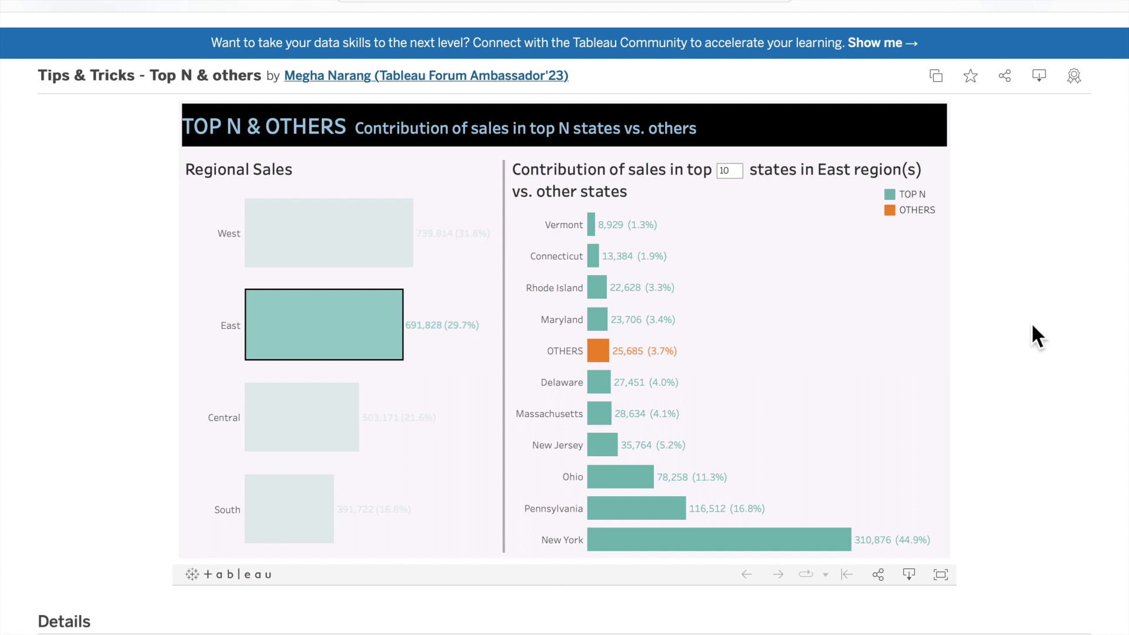